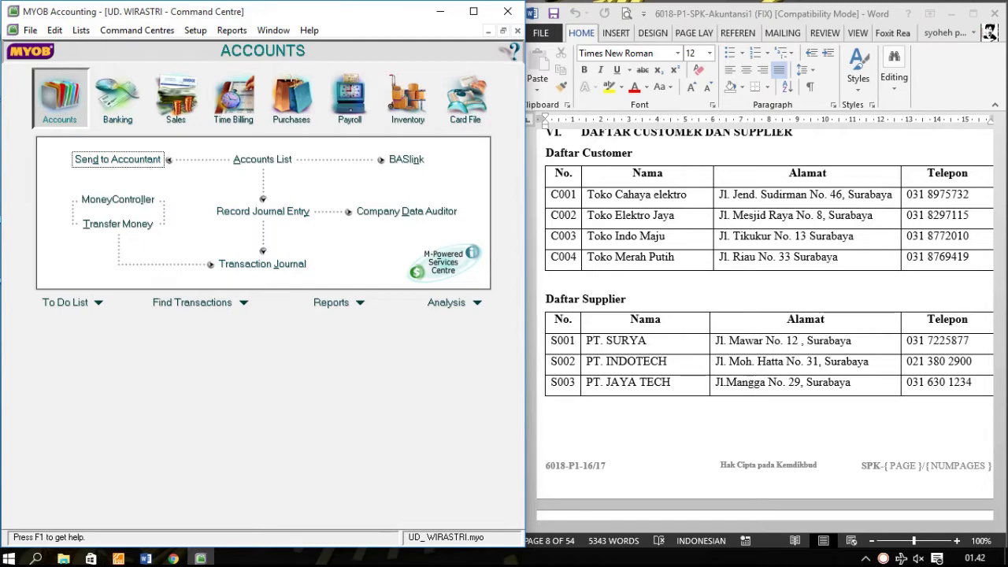
Step: Set the ribbon of the Word document to show only its tabs above the customer and supplier lists
click(930, 14)
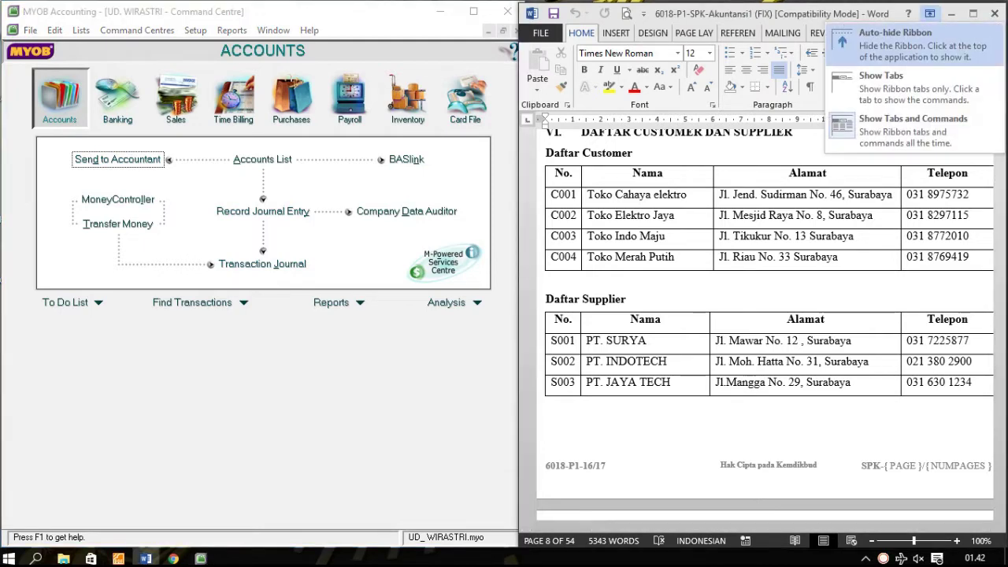
click(882, 83)
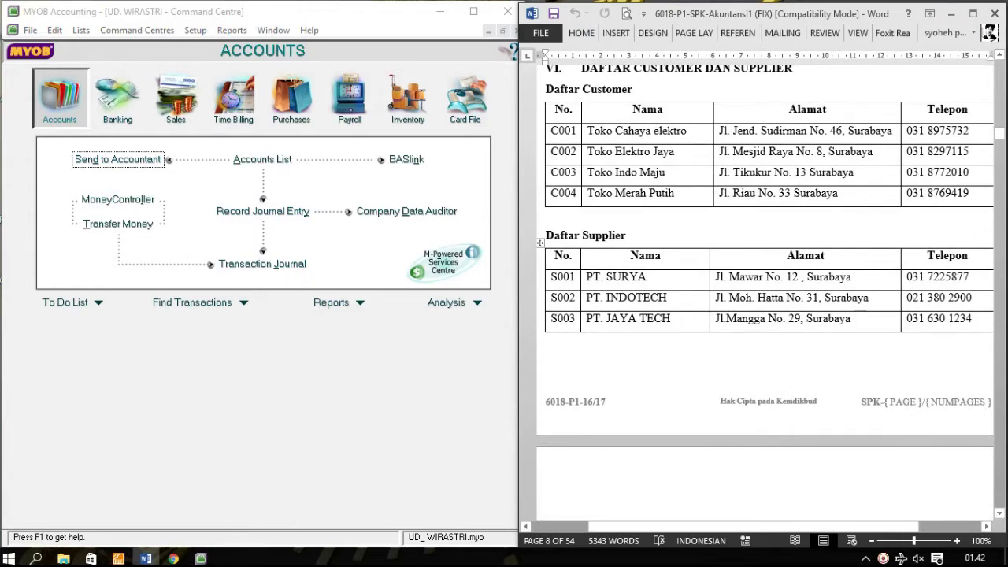
scroll(770, 272, up, 1)
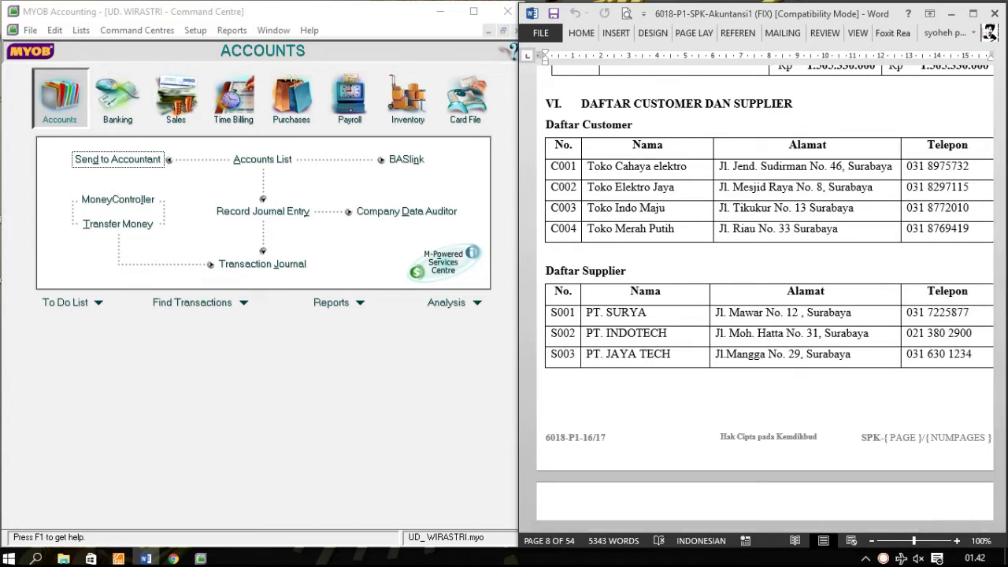
Step: Switch to MYOB Accounting, review the account opening balances, and close that window
click(196, 30)
mouse_move(223, 64)
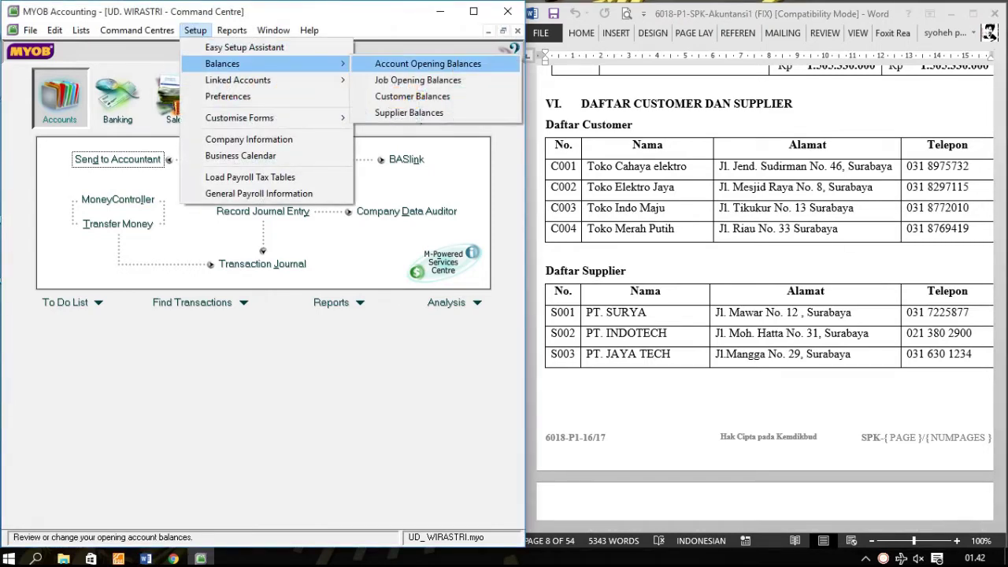
click(428, 64)
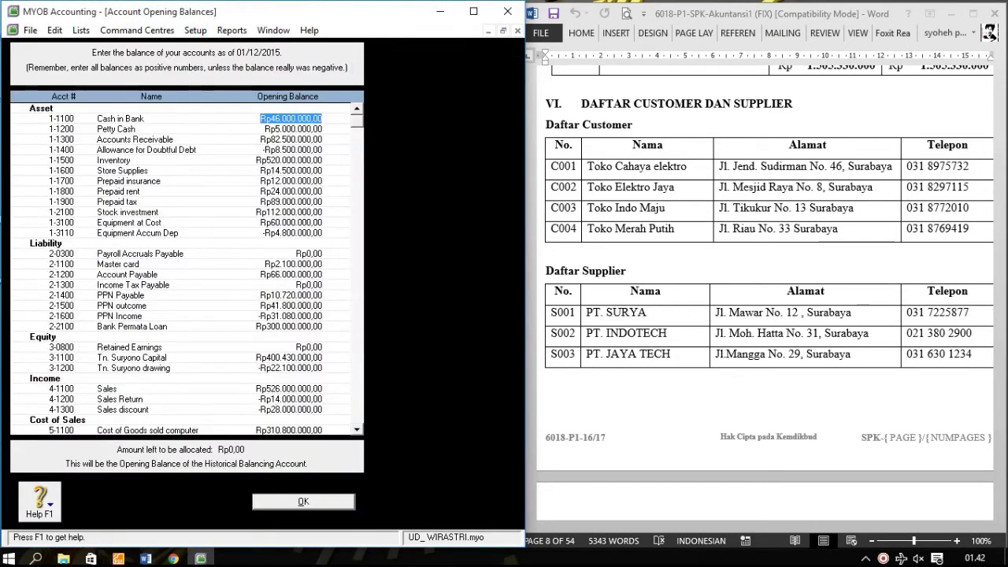
key(Return)
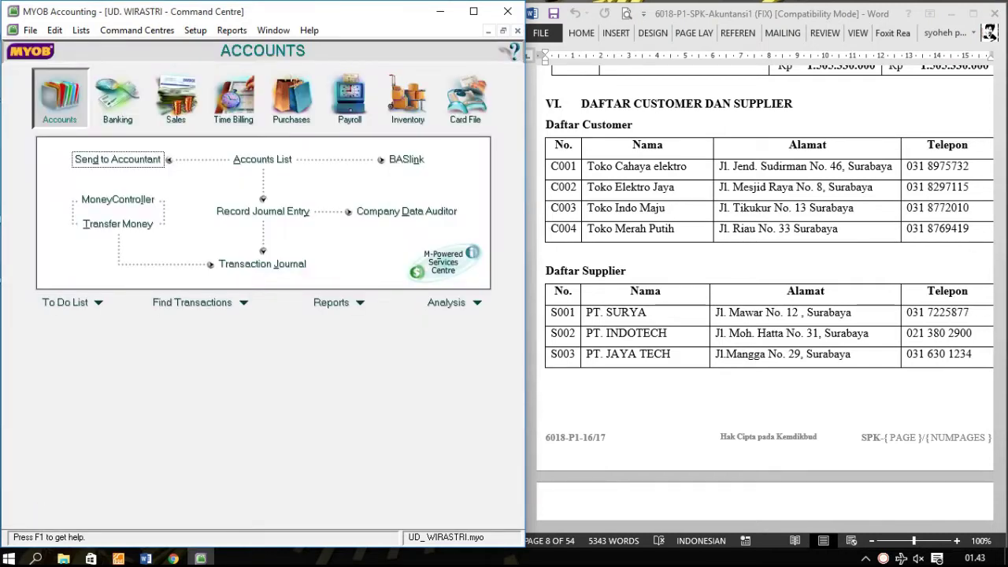
click(819, 315)
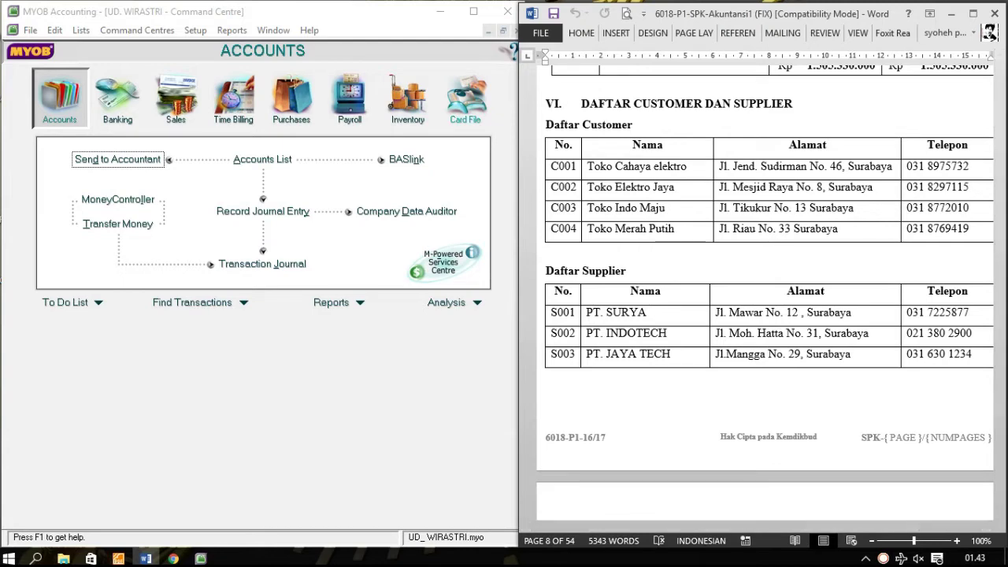
Step: Start a new customer card from the card file's list of customers in MYOB Accounting
click(464, 98)
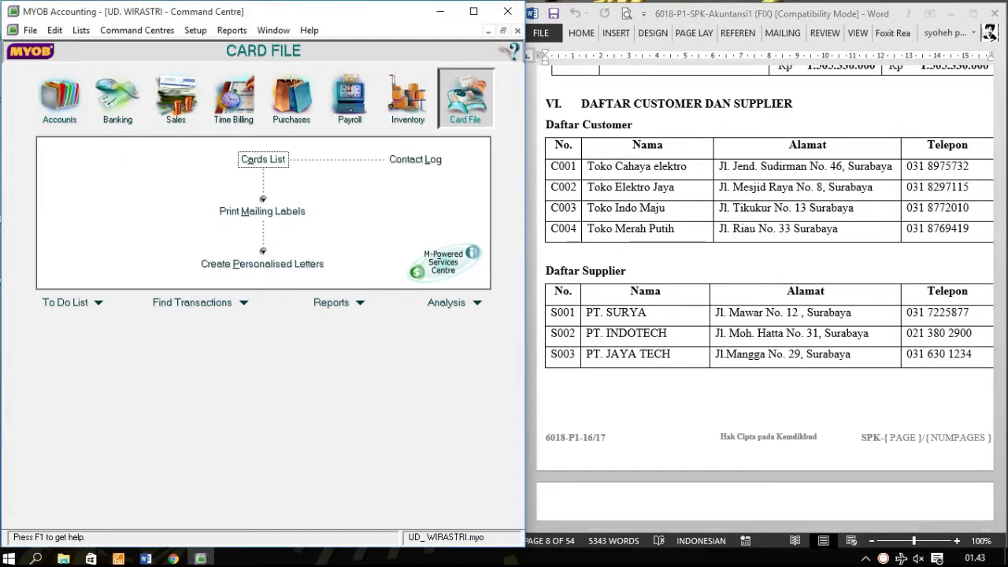
click(263, 159)
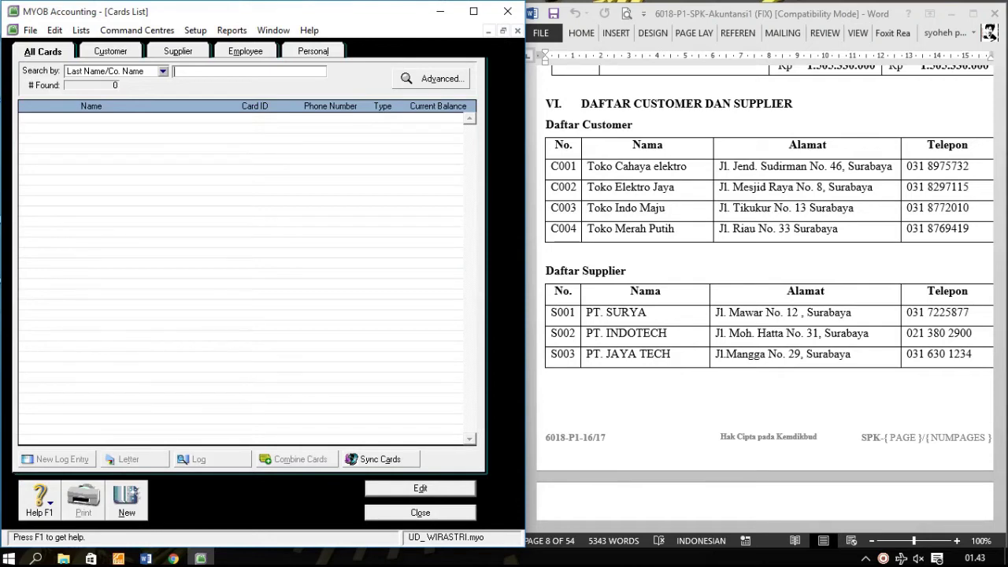
click(111, 51)
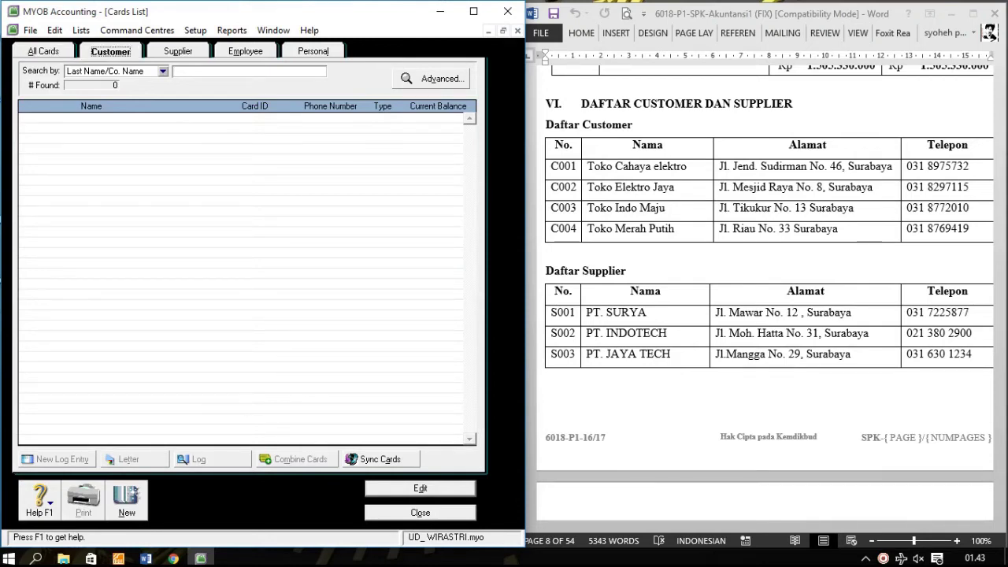
click(126, 500)
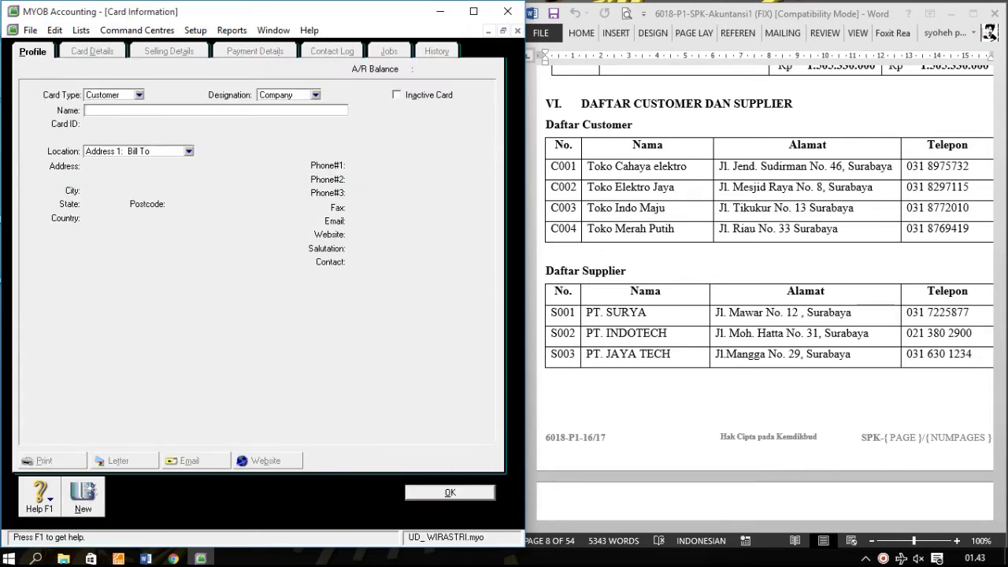
Step: Copy the name Toko Cahaya elektro from the Word customer table into the new card and enter its card ID
key(alt+Tab)
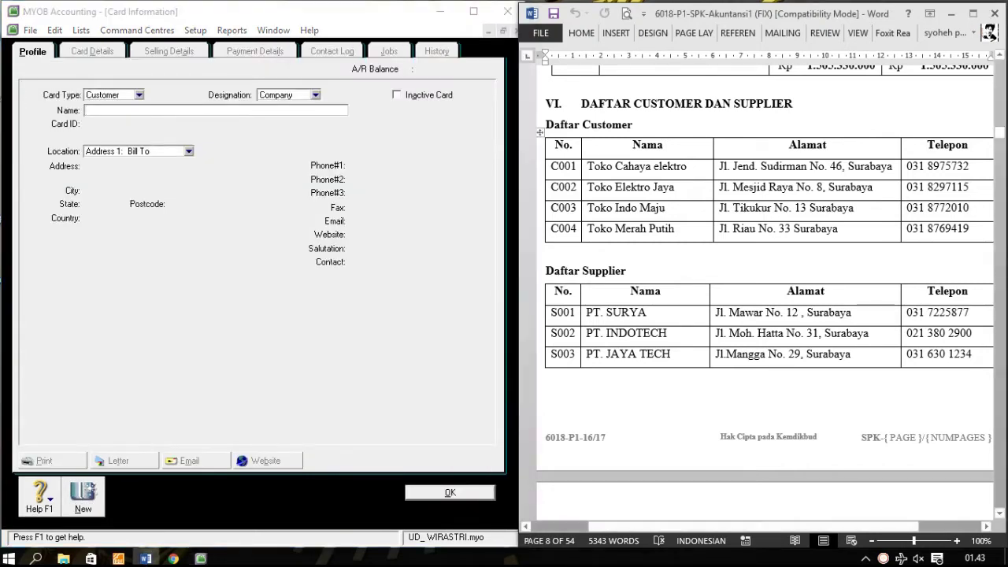
drag(586, 166, 687, 166)
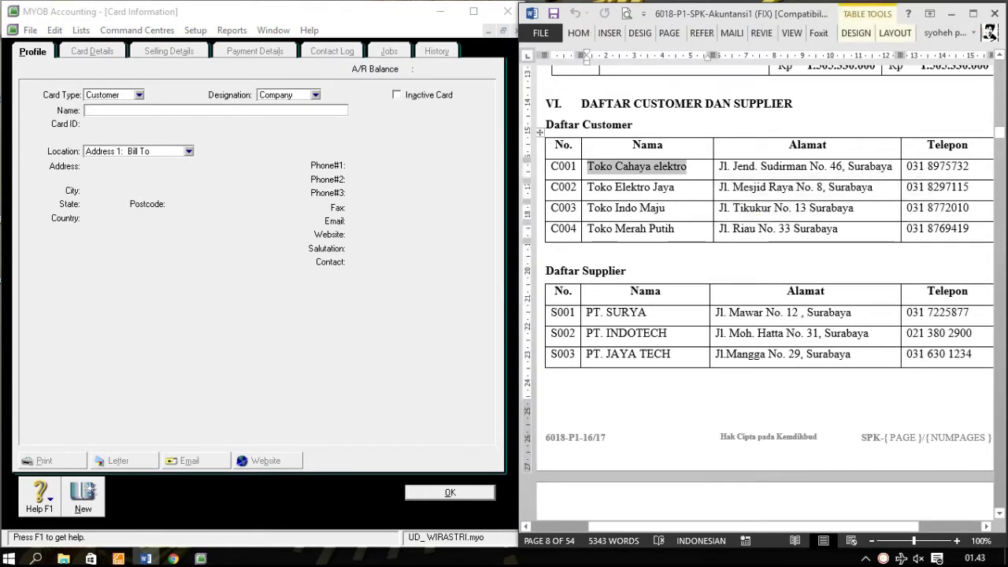
right_click(676, 169)
click(709, 197)
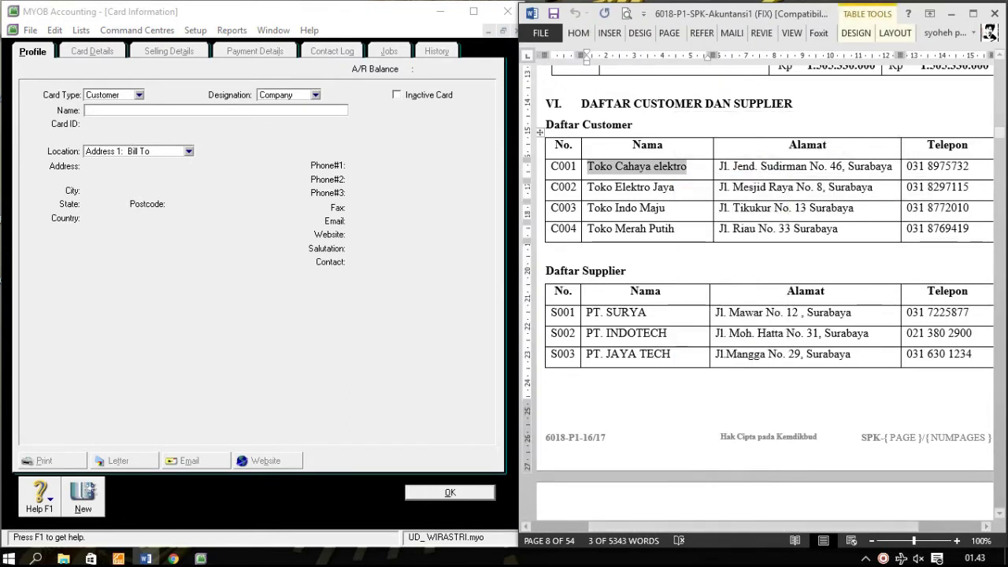
right_click(134, 112)
click(157, 177)
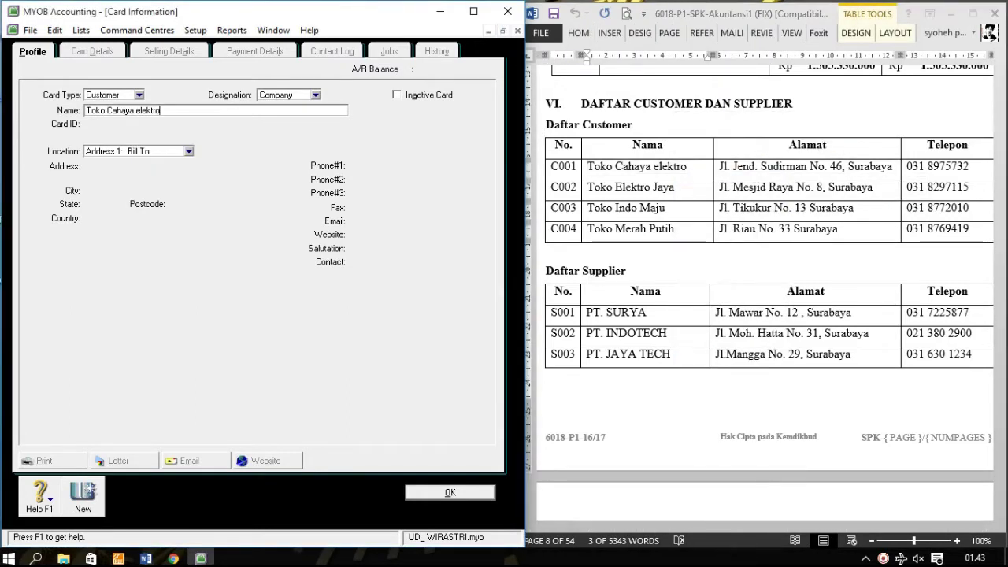
key(Tab)
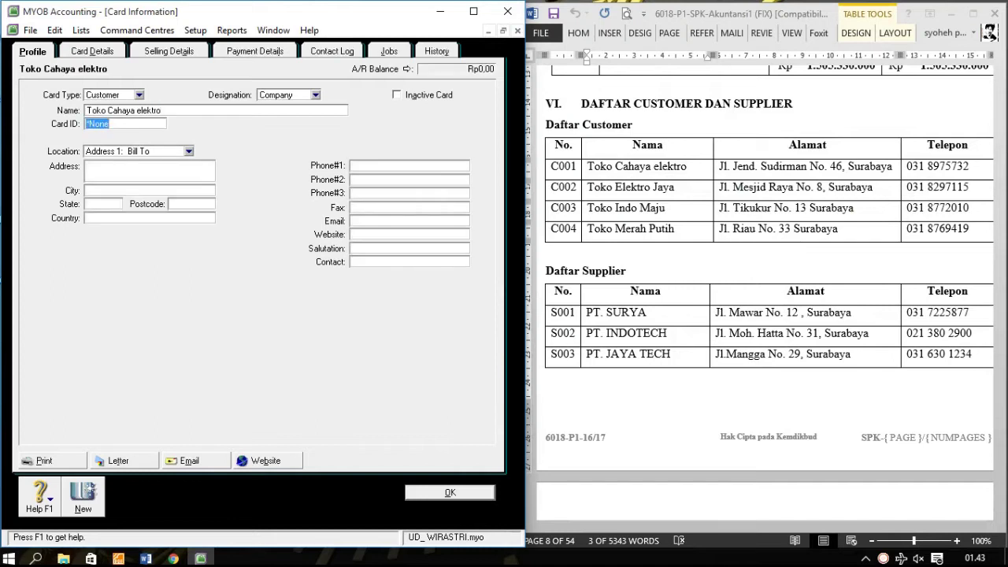
text(C001)
key(Tab)
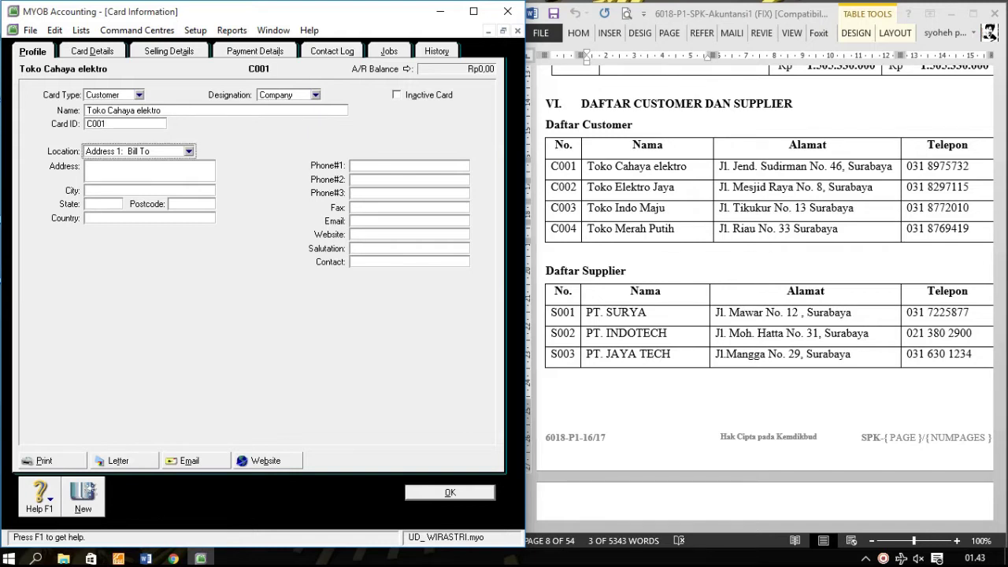
Step: Copy the Toko Cahaya elektro address from the Word customer table into the card's address
drag(719, 166, 893, 166)
right_click(892, 166)
click(914, 196)
right_click(155, 171)
click(142, 170)
right_click(136, 176)
click(170, 237)
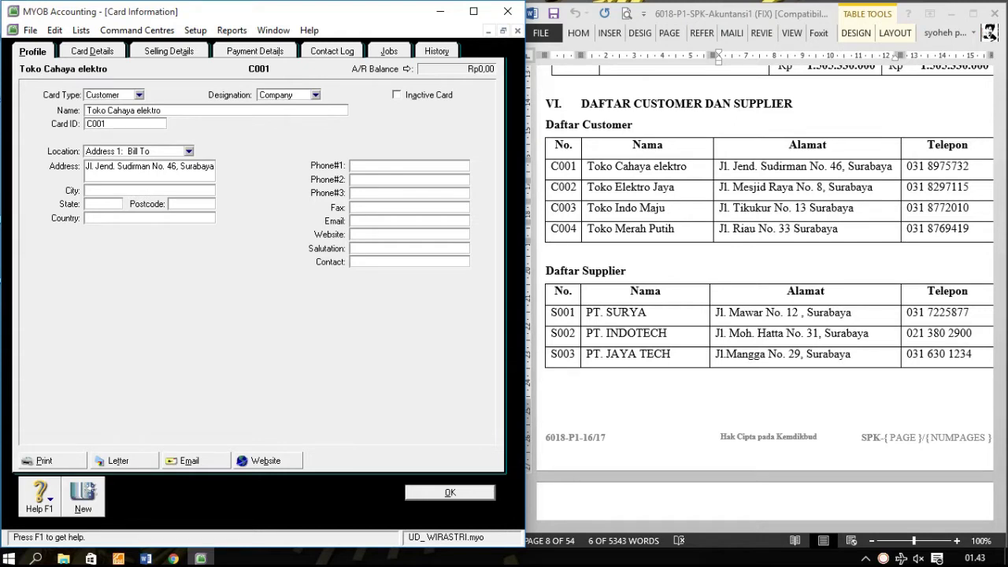
Step: Copy the Toko Cahaya elektro telephone number from the Word table into the card's first phone entry
click(905, 167)
click(907, 166)
triple_click(907, 167)
right_click(906, 167)
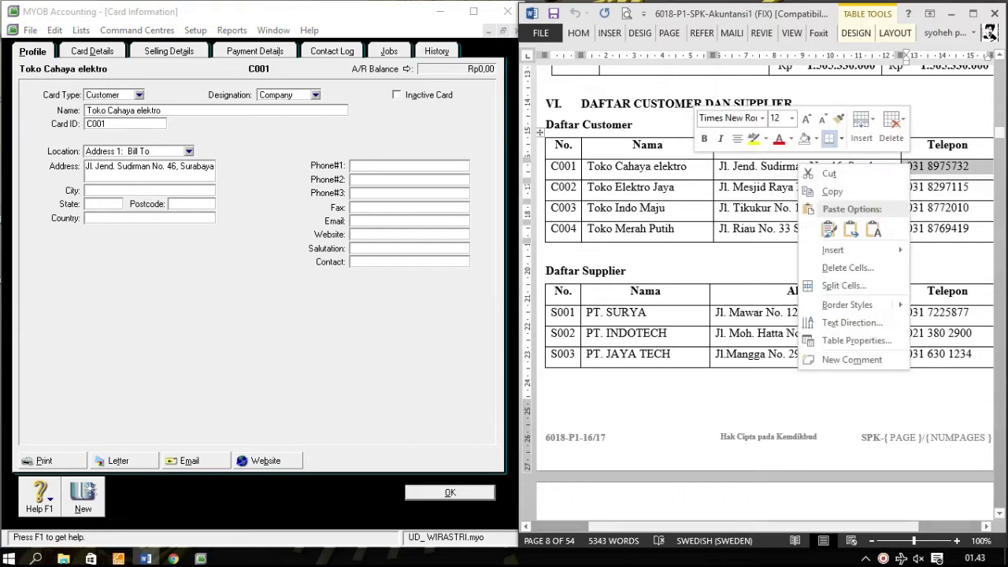
click(929, 189)
click(410, 166)
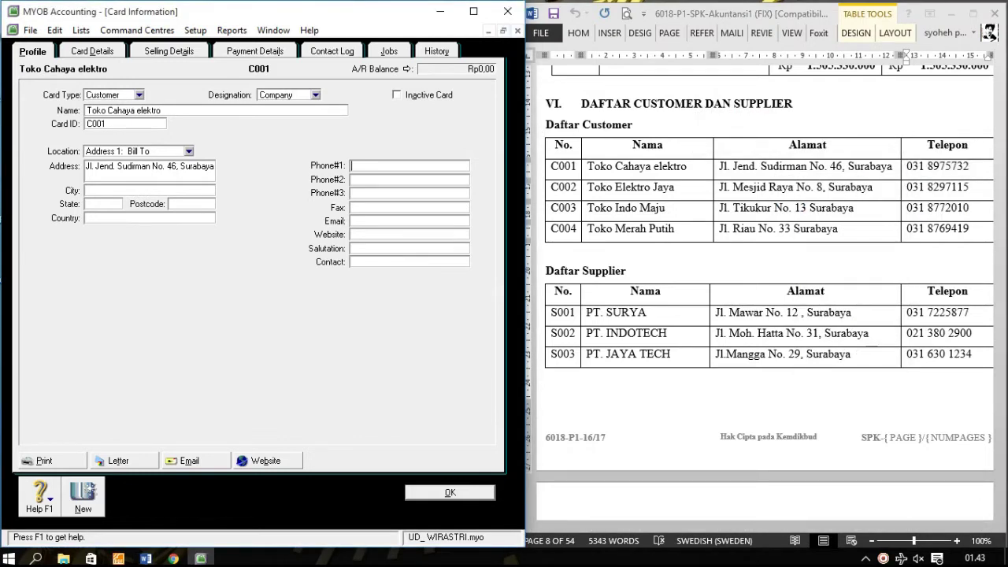
right_click(420, 167)
click(457, 231)
Step: Set the freight tax code in the customer's selling details to N-T (Not Reportable)
click(92, 52)
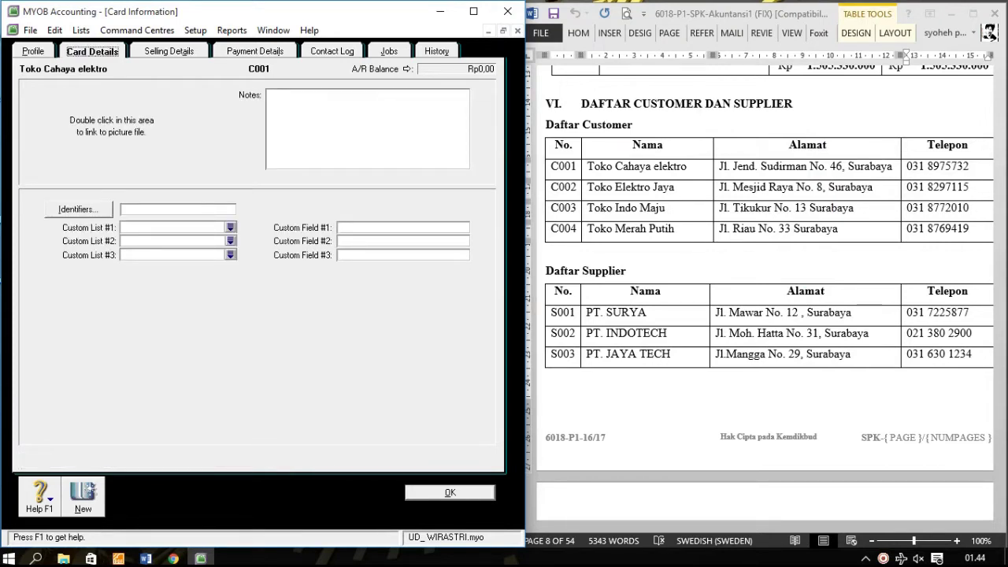
click(168, 51)
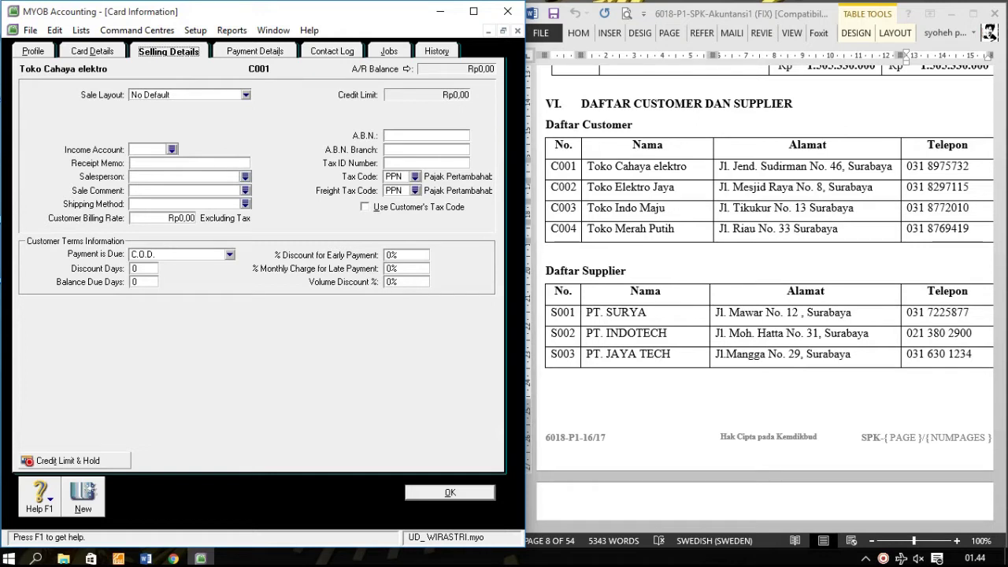
click(415, 177)
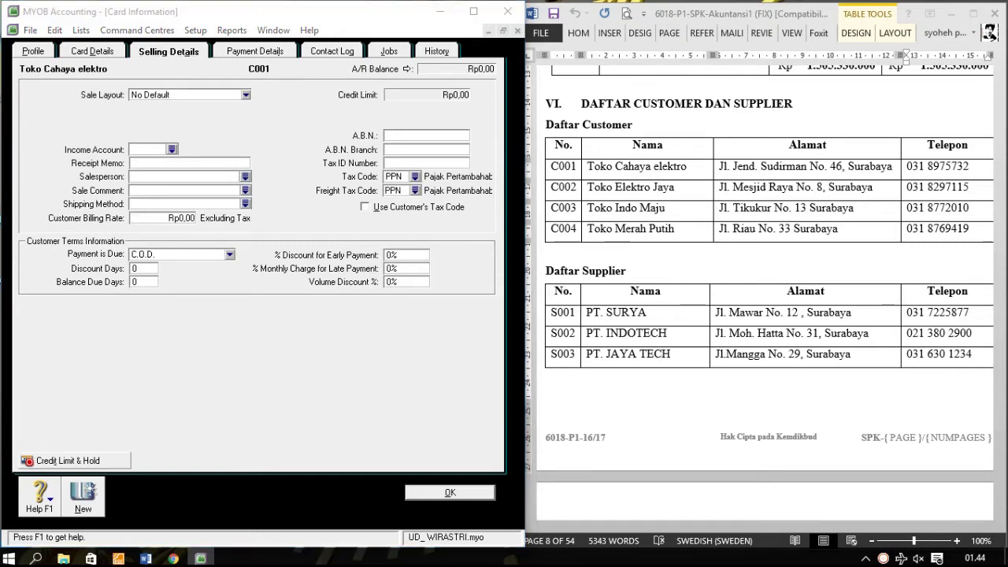
key(Up)
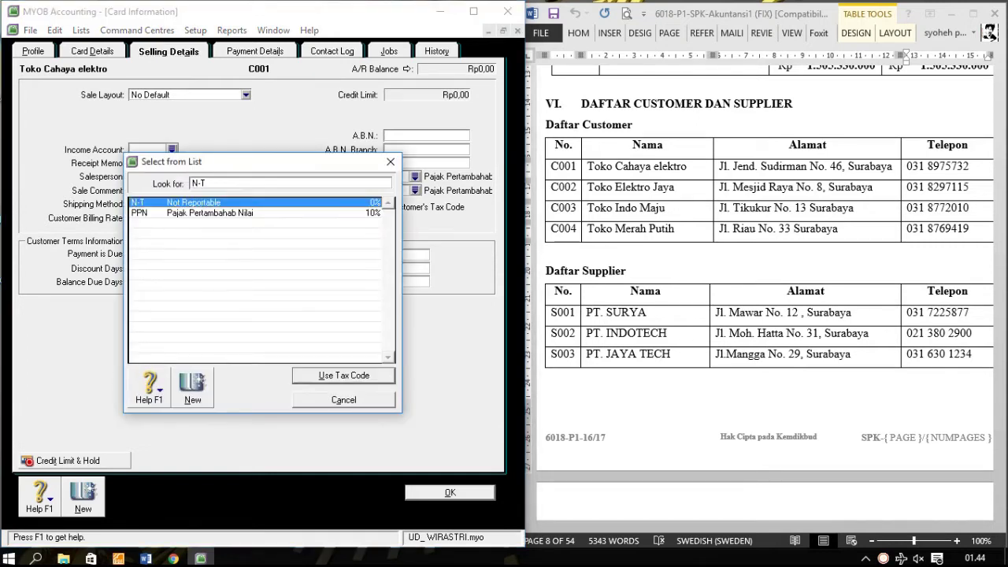
key(Return)
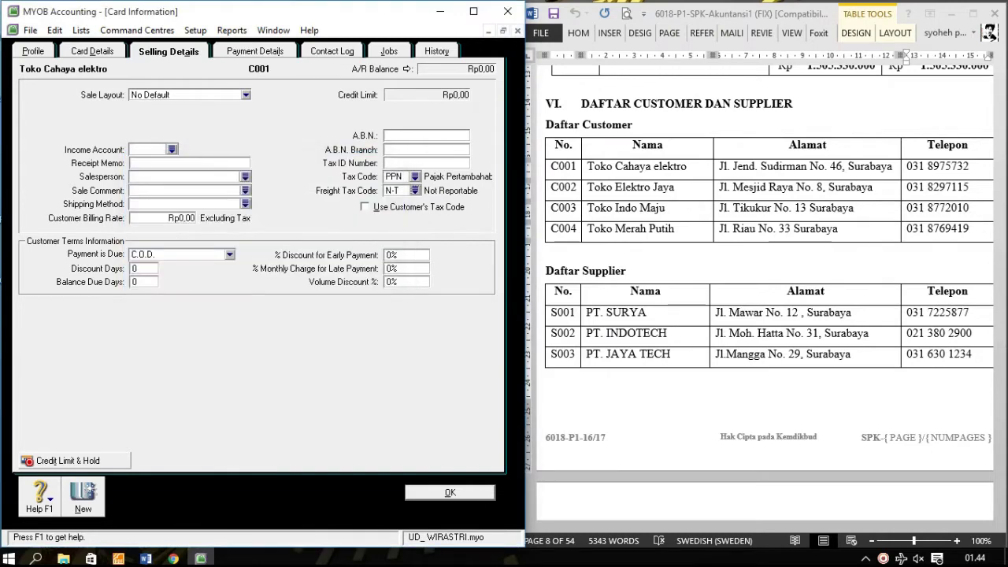
Step: Set the customer terms to In a Given # of Days, with 10 discount days, 30 balance due days and 2% early payment discount
key(alt+Tab)
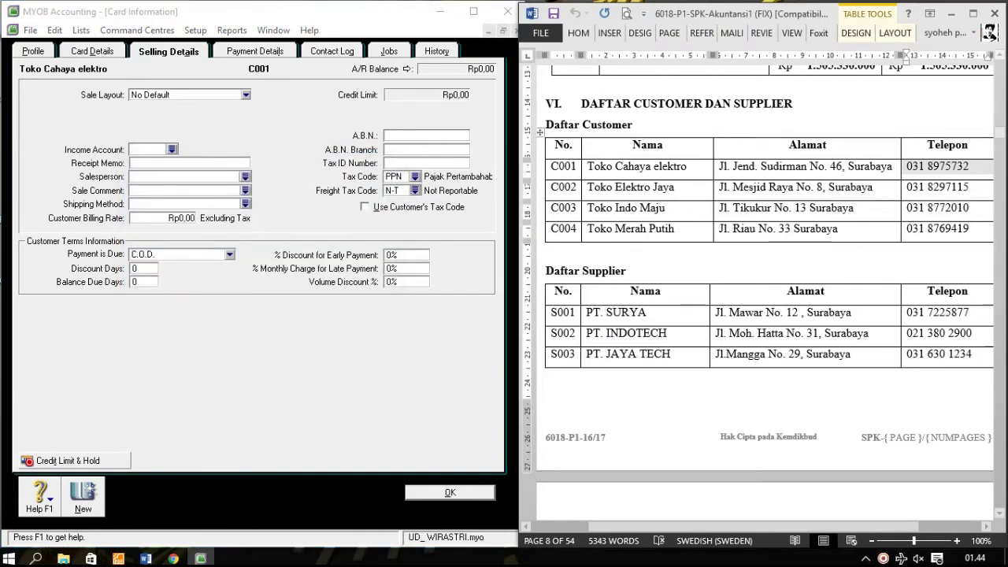
scroll(765, 292, down, 5)
scroll(765, 292, down, 3)
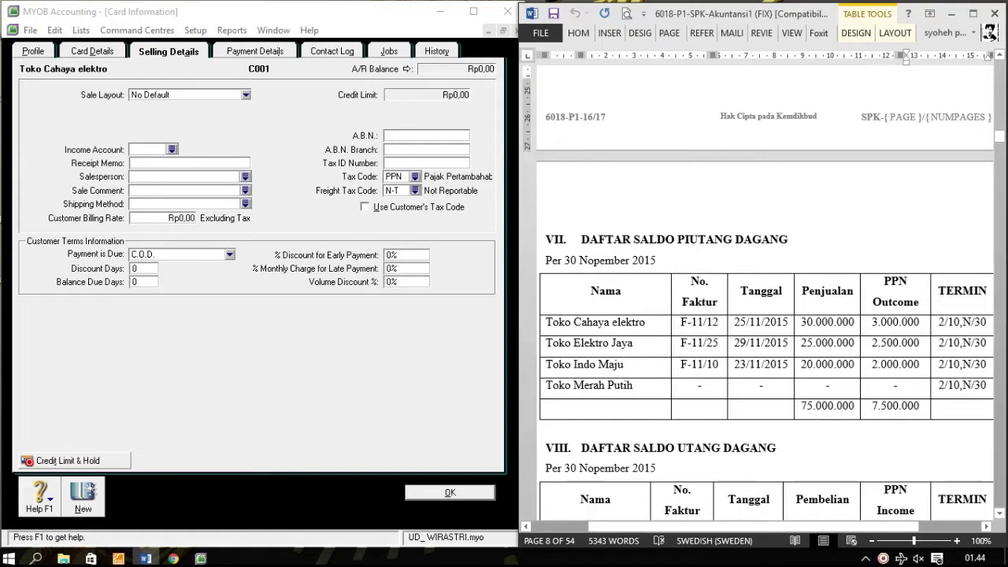
click(229, 255)
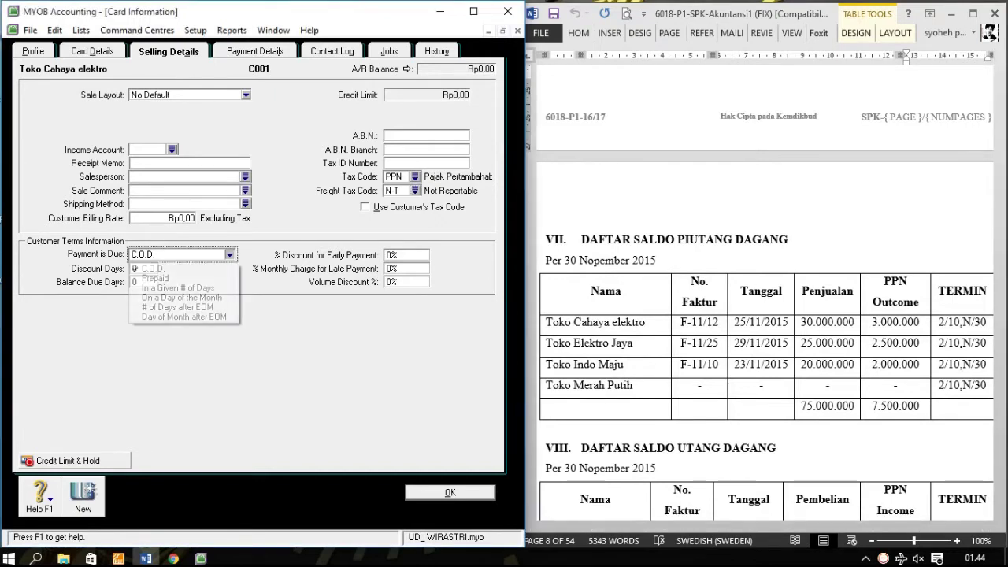
click(184, 288)
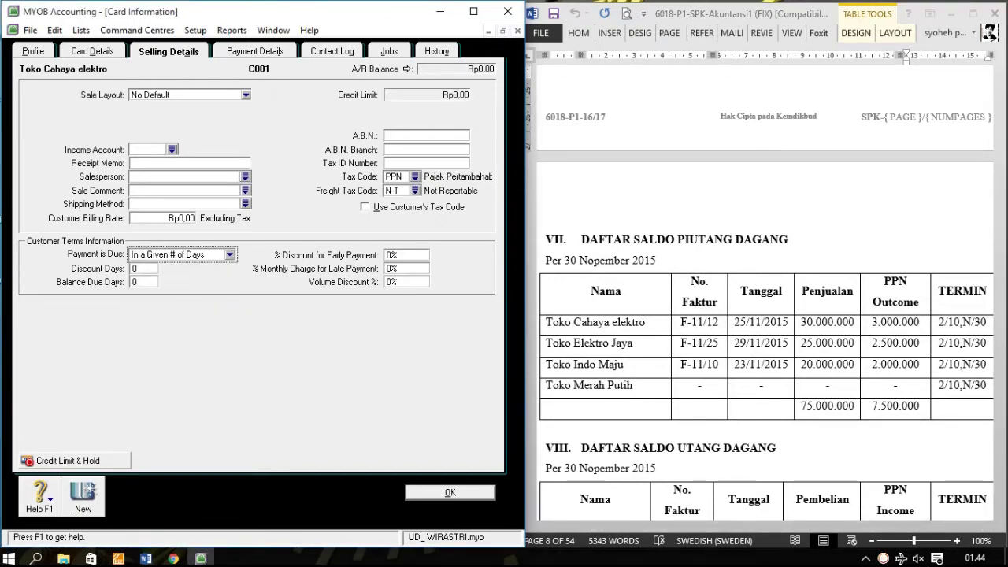
click(144, 269)
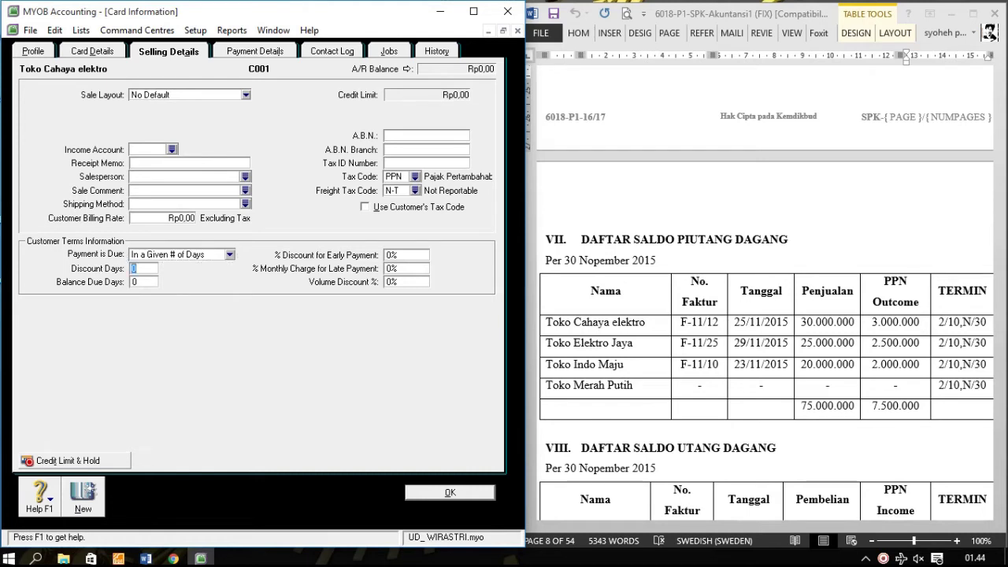
text(10)
key(Tab)
text(30)
key(Tab)
text(2)
key(Tab)
Step: Check the remaining sections of the Toko Cahaya elektro card and save it to the cards list
click(255, 51)
click(332, 51)
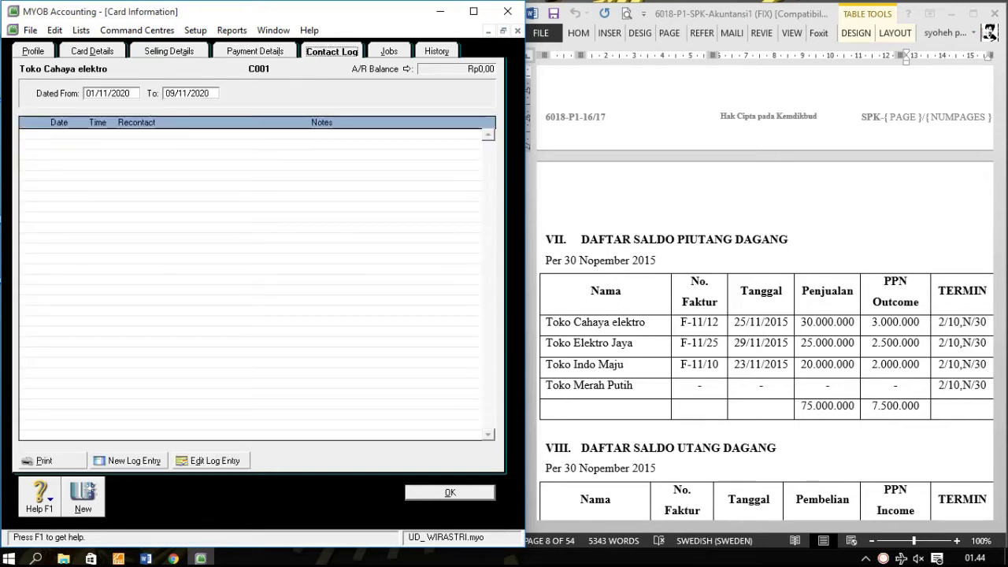
click(390, 52)
click(169, 51)
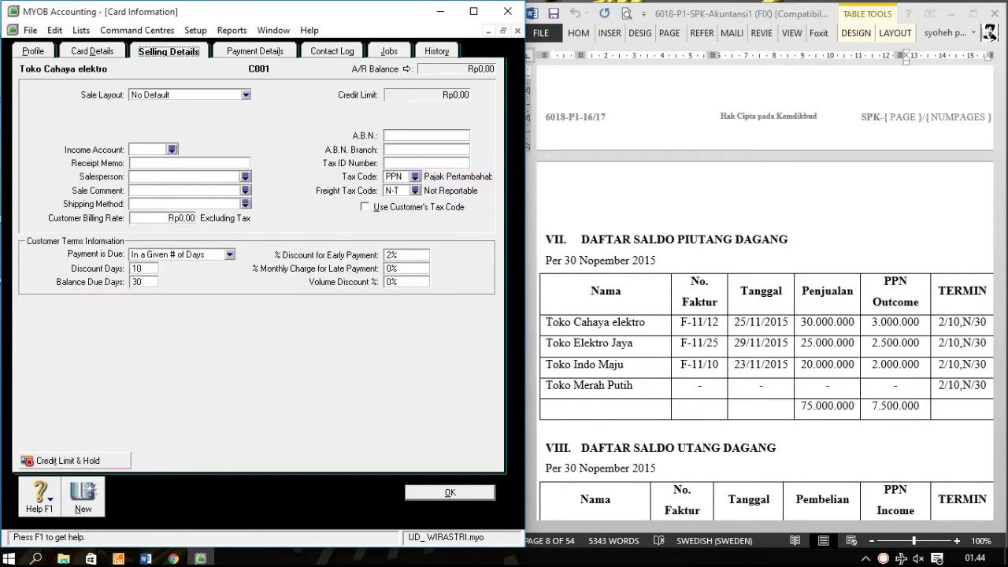
click(450, 492)
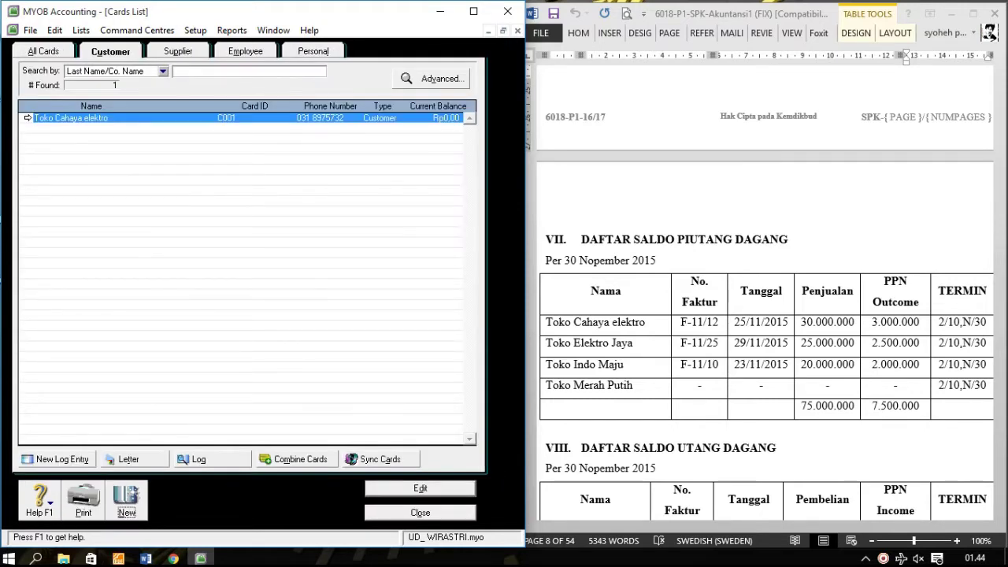
Step: Start a new customer card and copy the name Toko Elektro Jaya into it from the Word customer table
scroll(765, 294, up, 8)
click(593, 223)
click(601, 222)
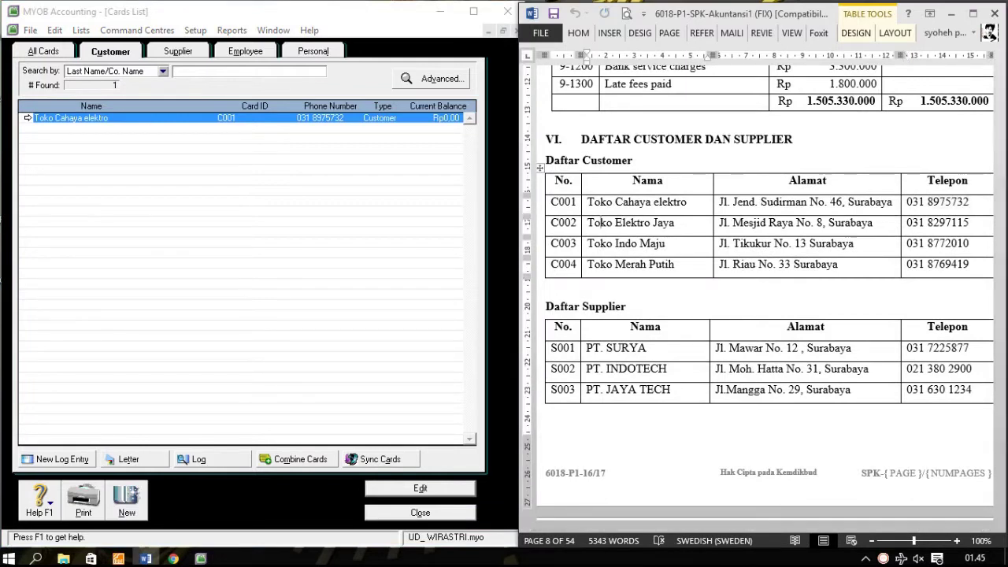
click(127, 501)
double_click(599, 223)
click(589, 223)
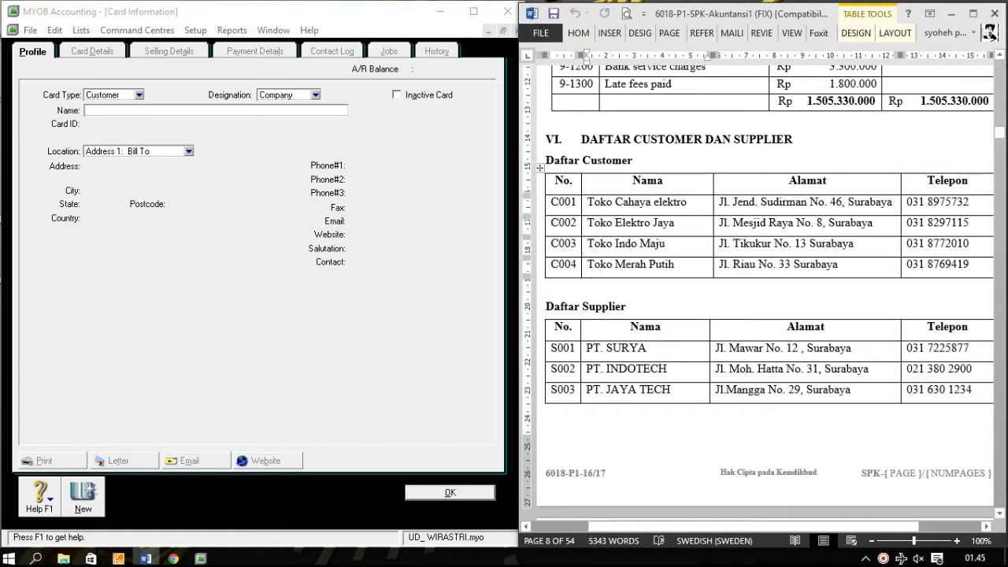
drag(588, 223, 693, 224)
right_click(594, 223)
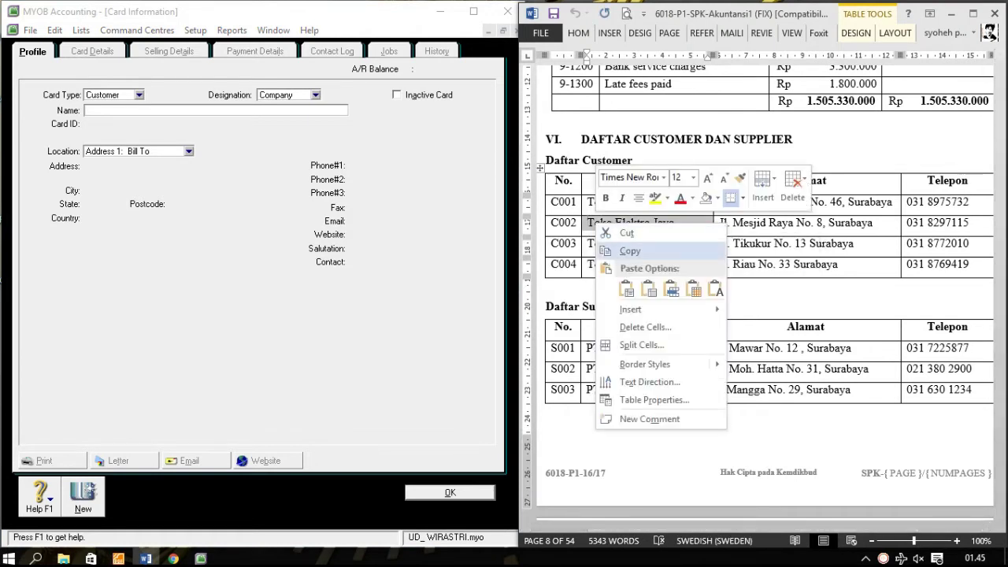
click(621, 247)
click(142, 110)
right_click(140, 112)
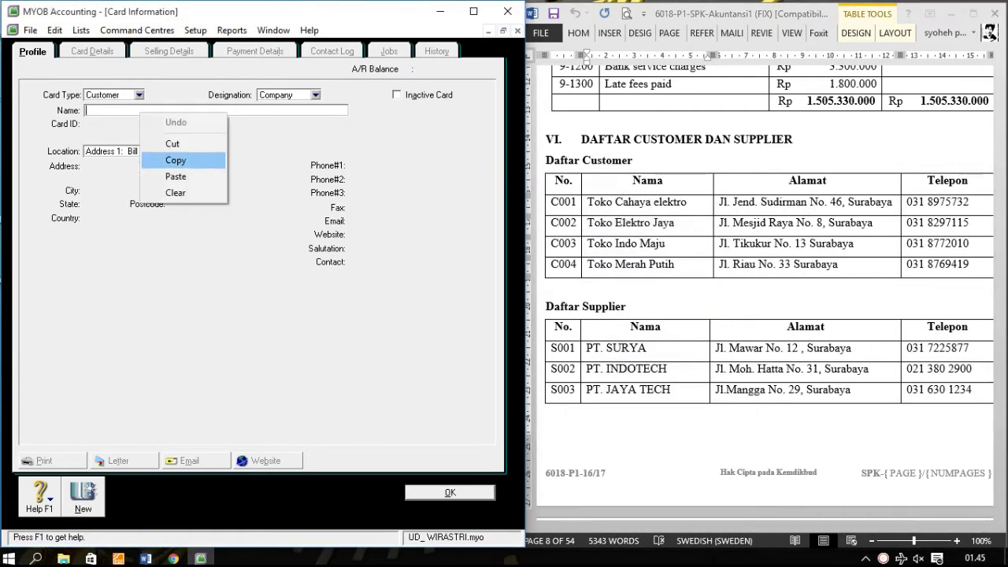
click(175, 177)
Step: Set the card ID of Toko Elektro Jaya to C002
key(Tab)
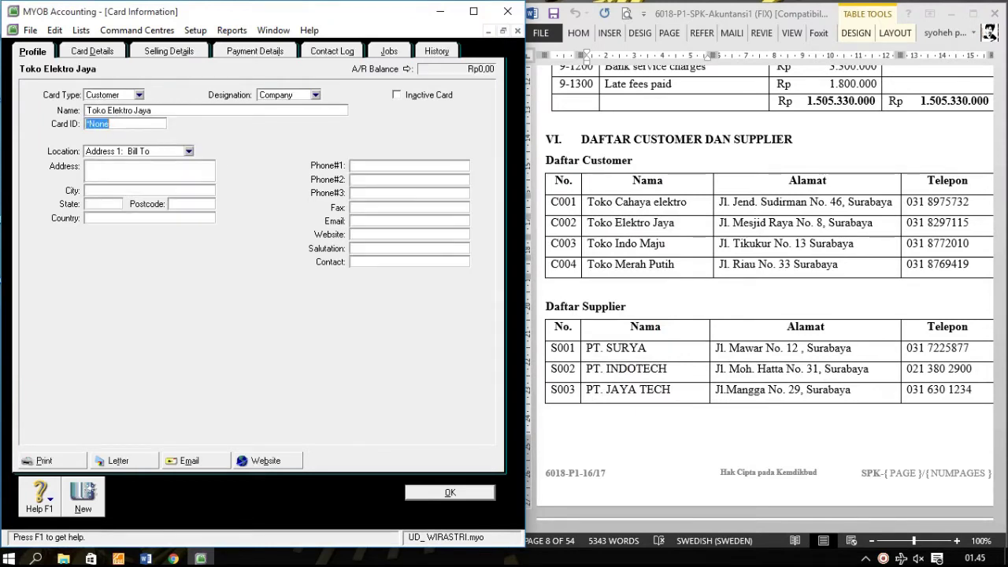
text(C002)
key(Tab)
Step: Copy the Toko Elektro Jaya address from the Word customer table into the card's address field
key(alt+Tab)
click(716, 226)
right_click(719, 228)
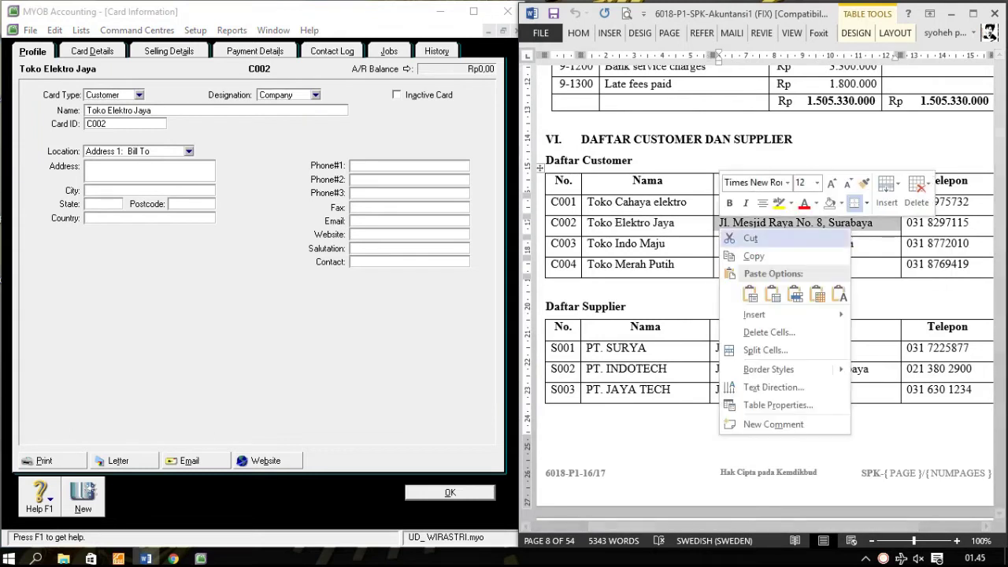
click(754, 256)
key(alt+Tab)
right_click(178, 169)
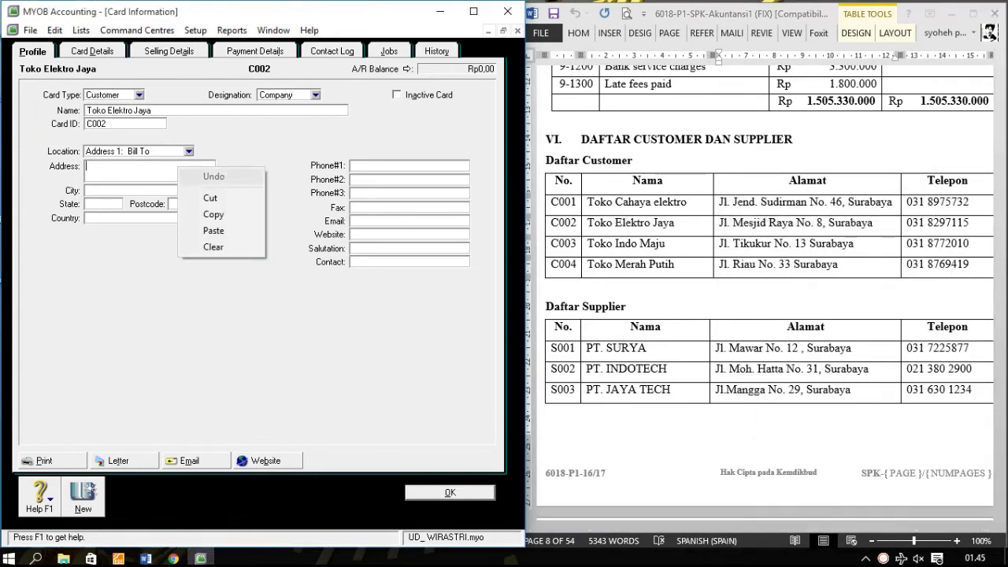
click(214, 231)
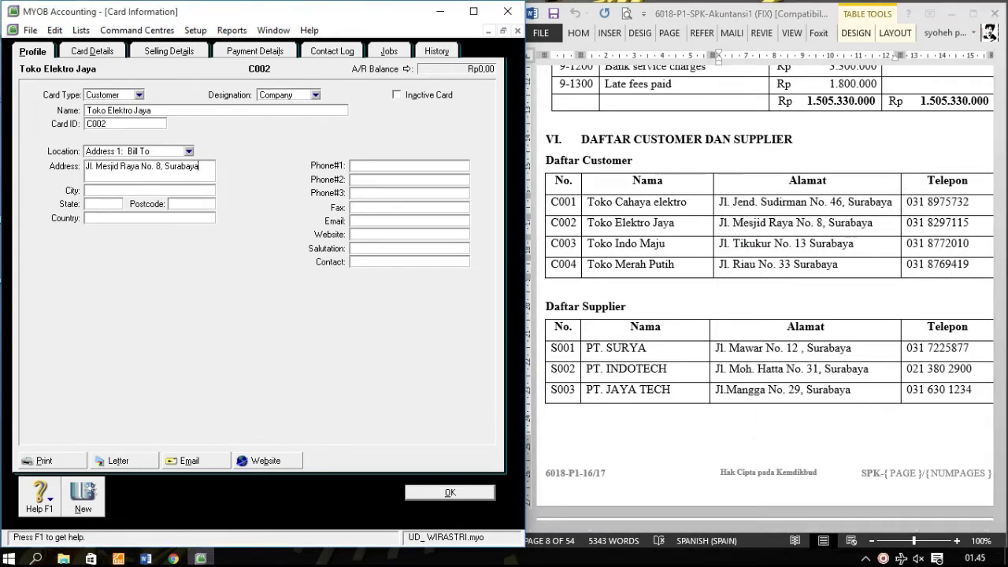
Step: Copy the Toko Elektro Jaya telephone number from the Word table into the card's first phone entry
key(alt+Tab)
click(906, 223)
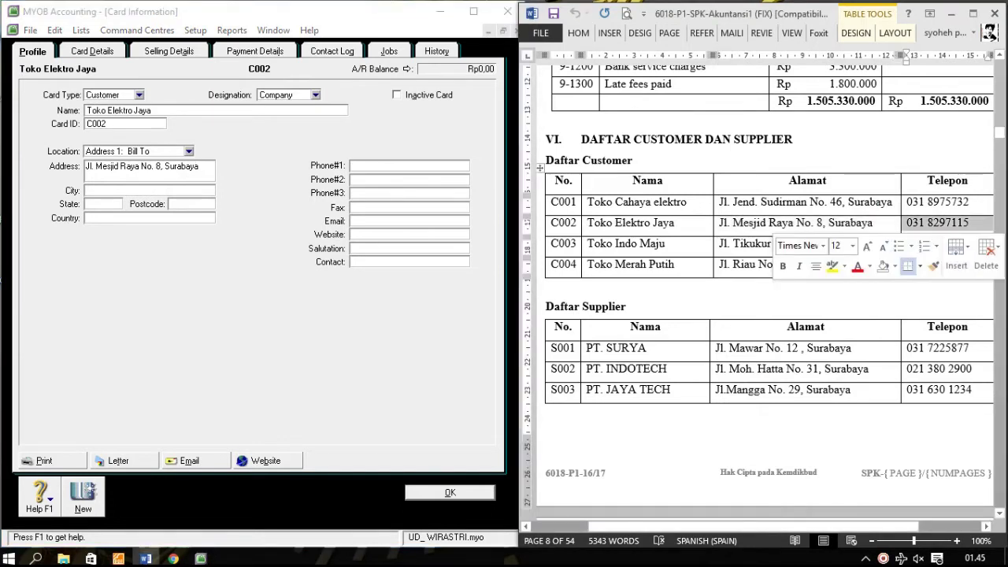
right_click(905, 224)
click(806, 249)
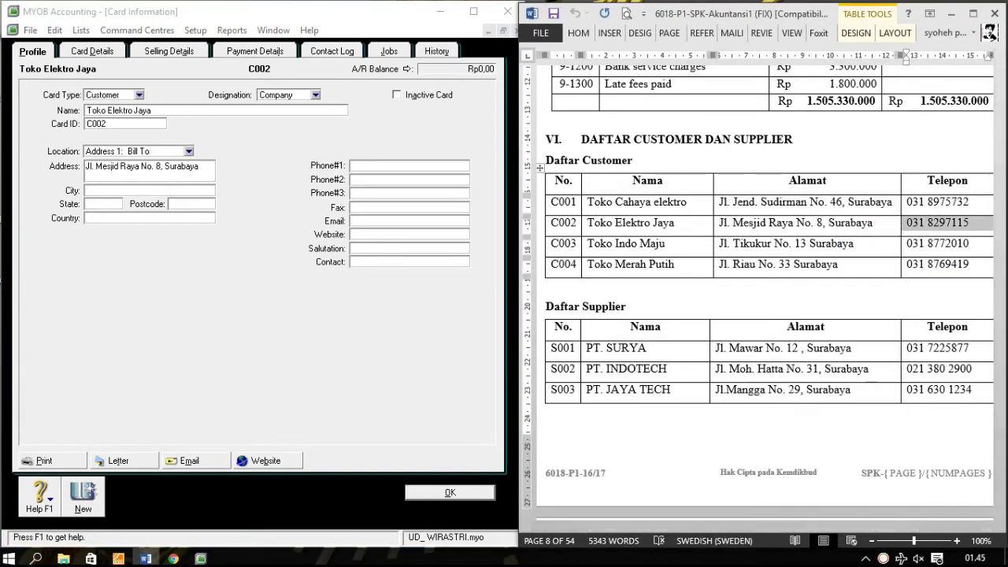
key(alt+Tab)
right_click(378, 167)
click(417, 233)
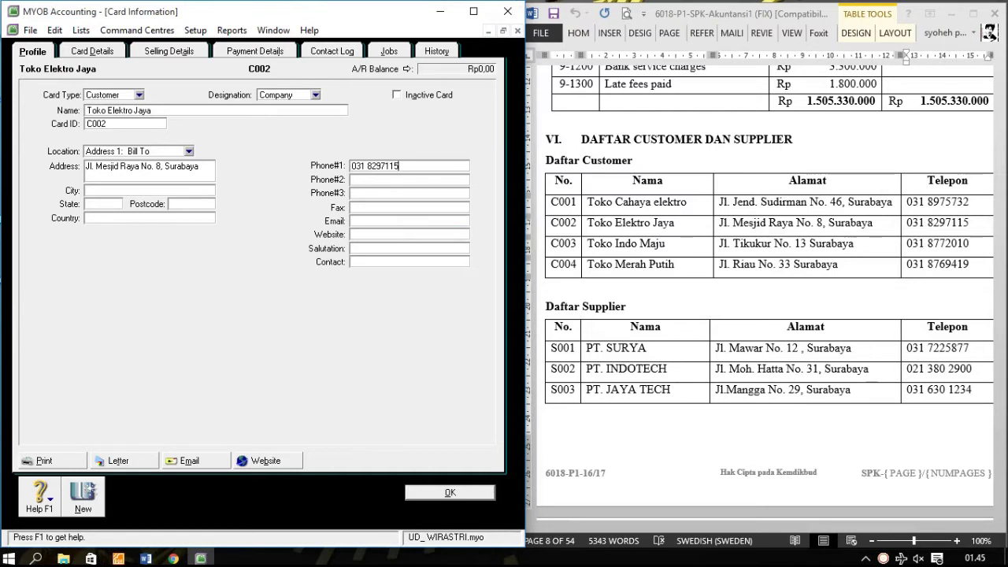
Step: Set the freight tax code in the Toko Elektro Jaya selling details to N-T (Not Reportable)
click(169, 51)
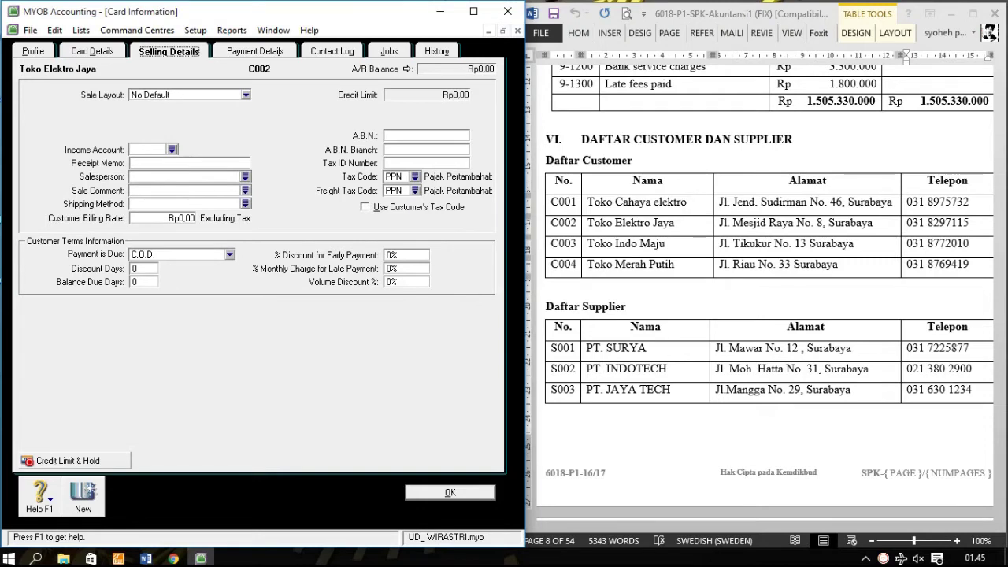
click(415, 176)
click(193, 202)
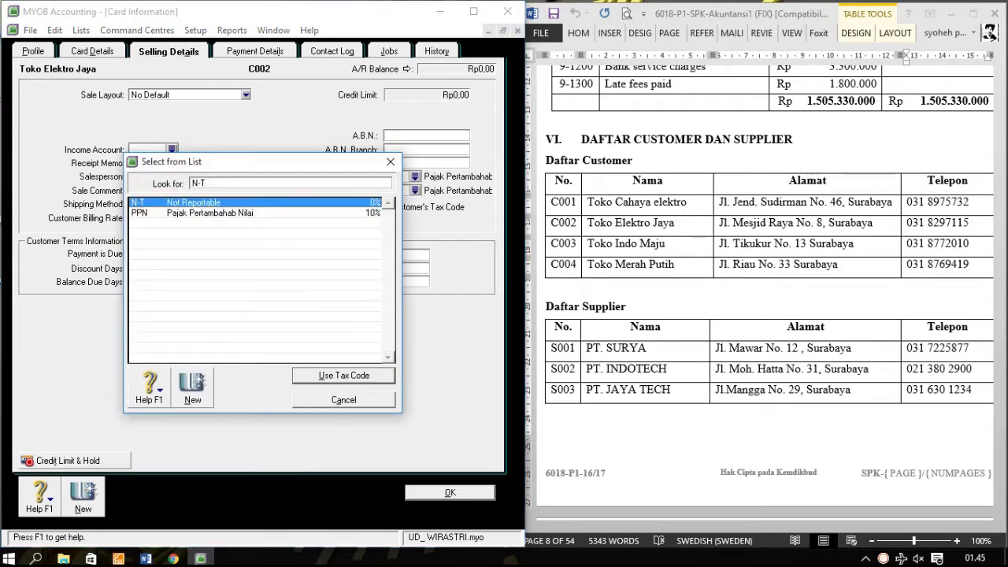
key(Return)
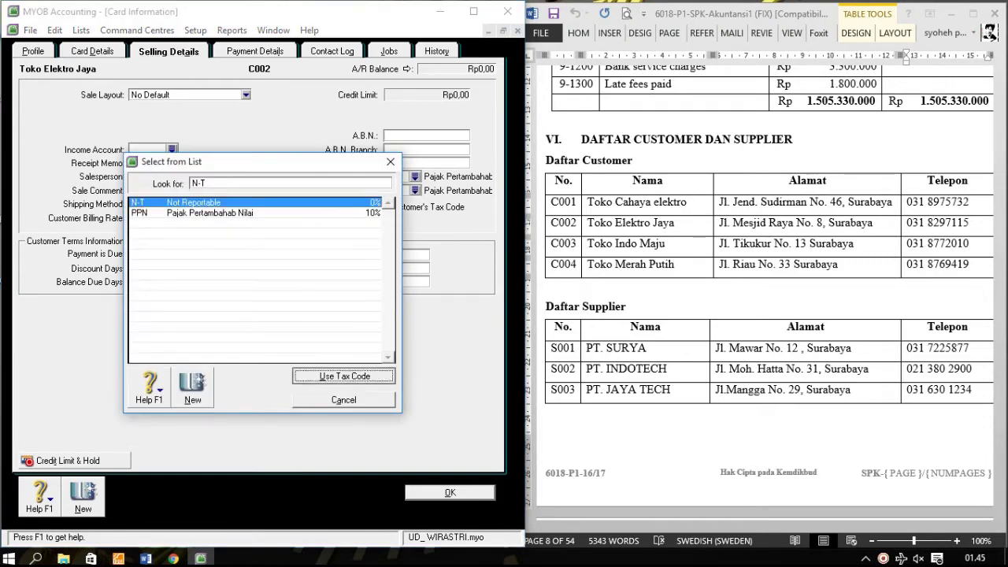
Step: Set the sale layout of the Toko Elektro Jaya card to Item
click(246, 95)
key(Down)
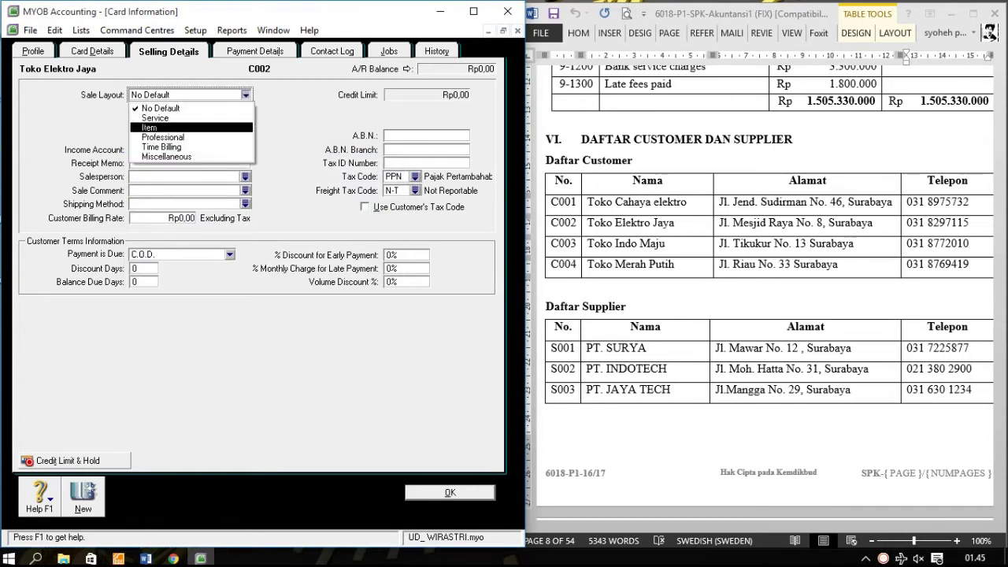
key(Return)
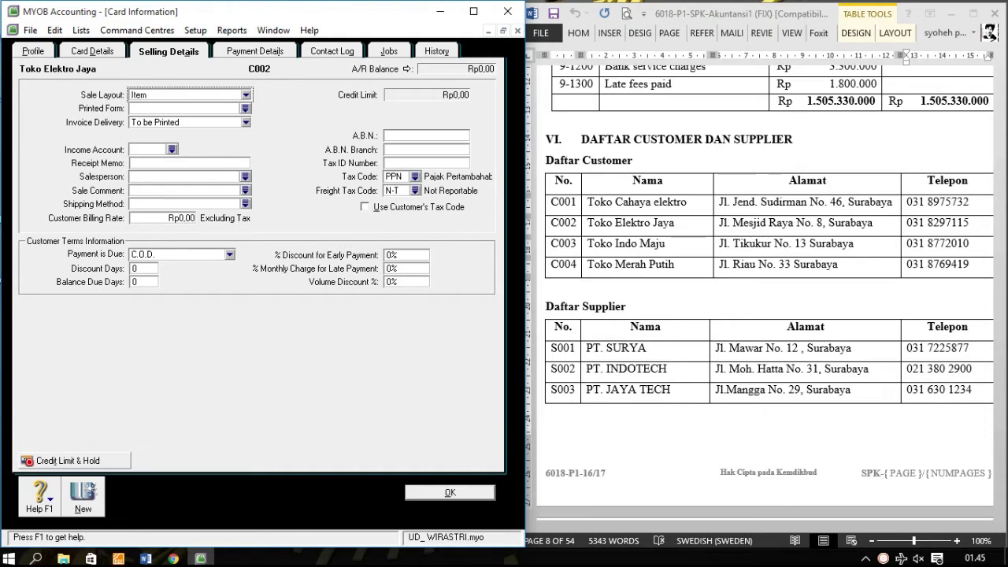
Step: Set Toko Elektro Jaya's terms to In a Given # of Days, 10 discount days, 30 balance due days and 2% early payment discount, and save the card
click(230, 253)
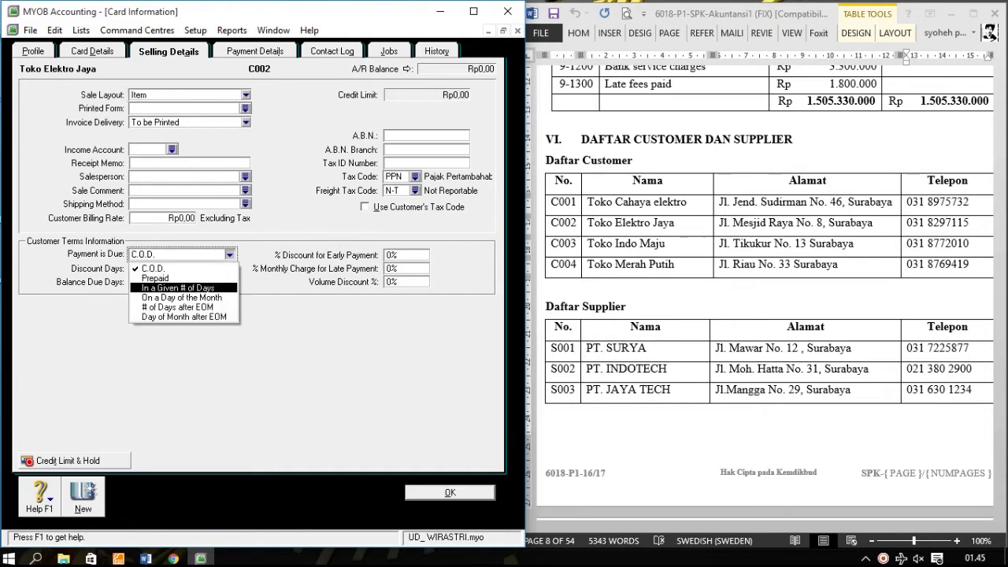
click(178, 288)
key(Tab)
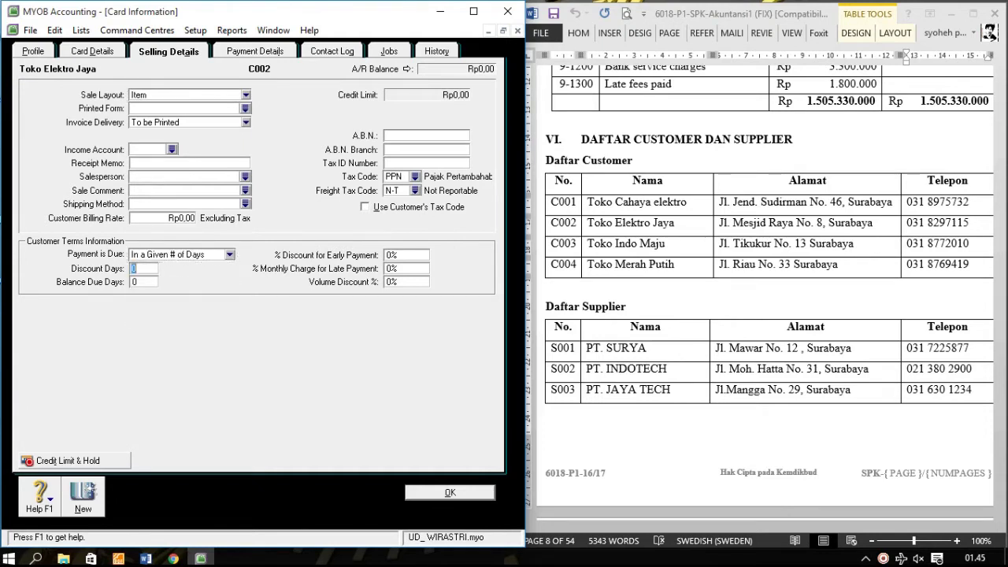
text(10)
key(Tab)
text(30)
key(Tab)
text(2)
key(Tab)
key(Return)
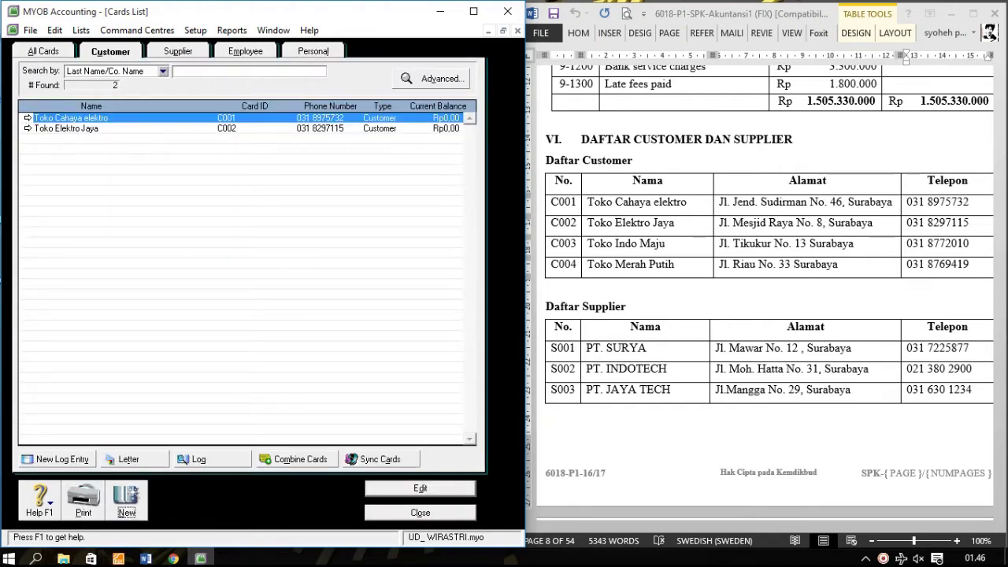
Step: Start another customer card and copy the name Toko Indo Maju into it from the Word customer table
key(Return)
click(938, 223)
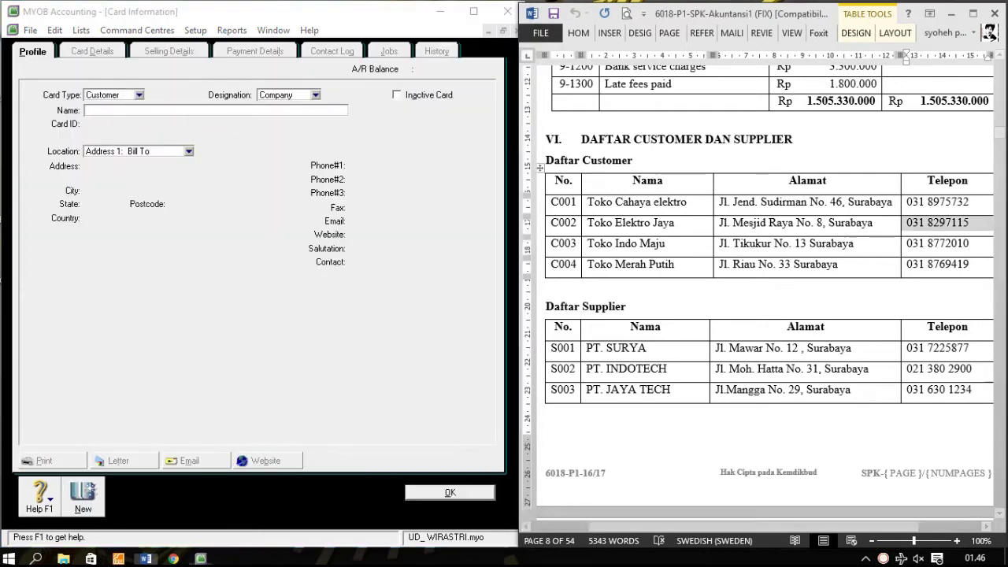
click(587, 244)
drag(588, 244, 665, 244)
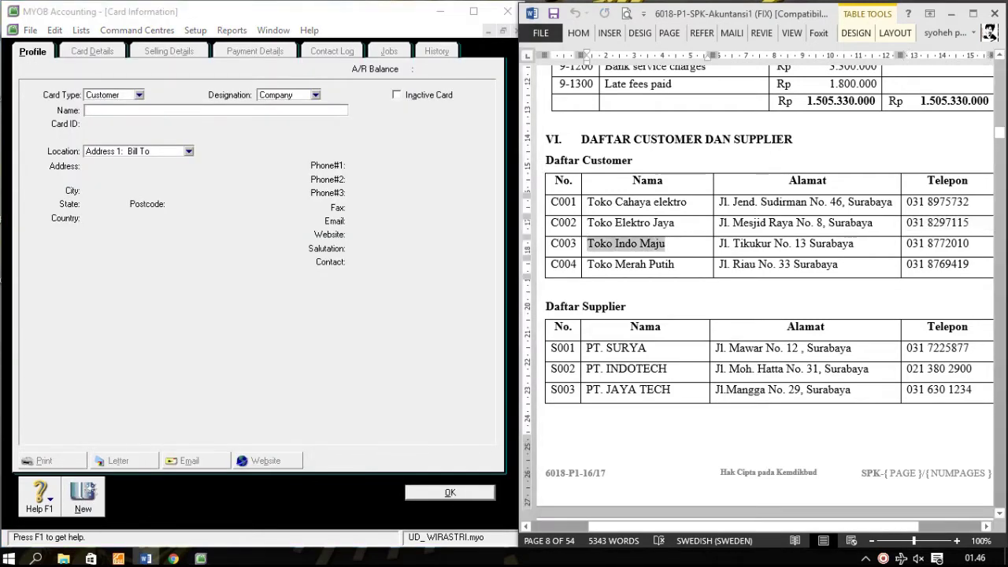
right_click(648, 248)
click(682, 275)
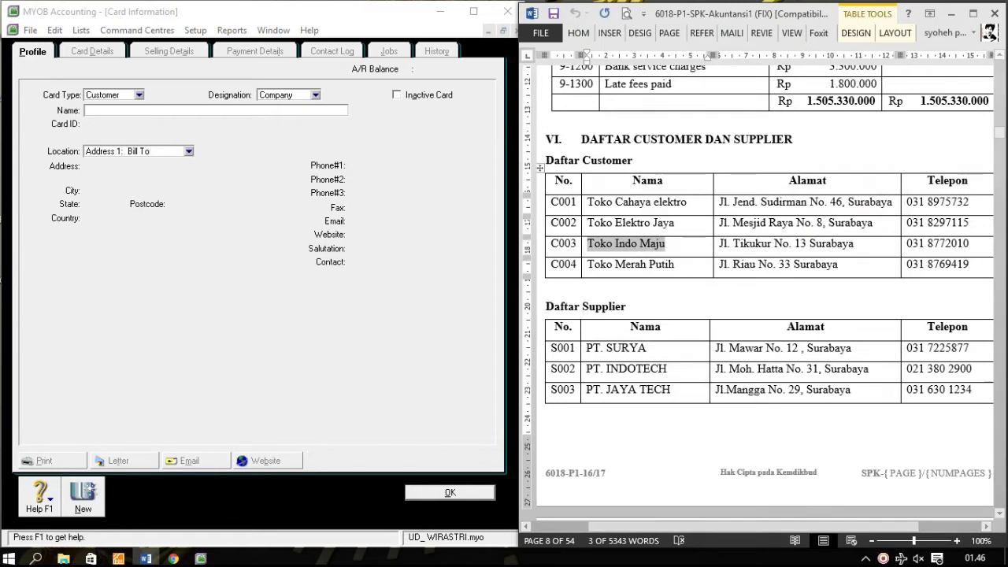
right_click(140, 110)
click(175, 171)
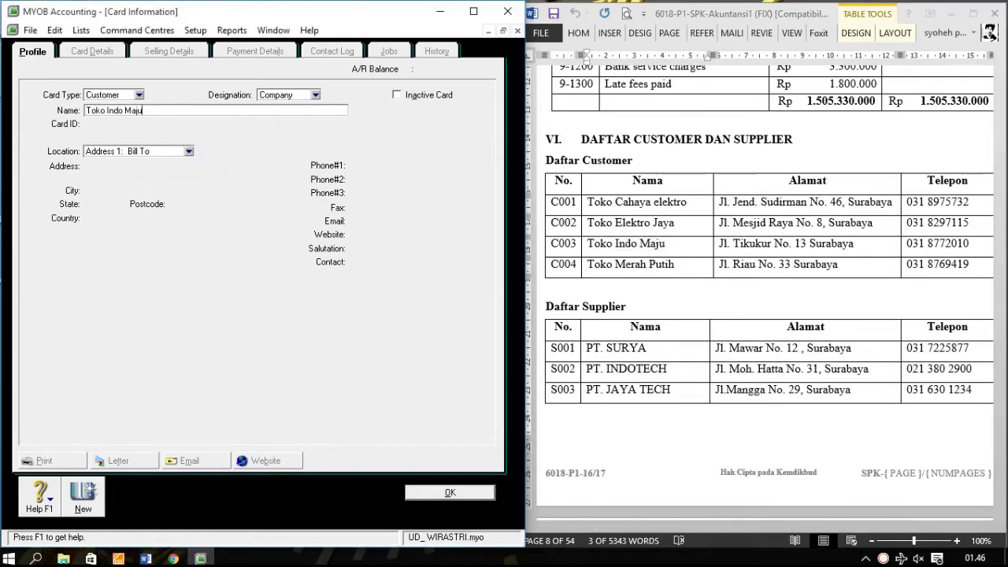
Step: Set the card ID of Toko Indo Maju to C003
key(Tab)
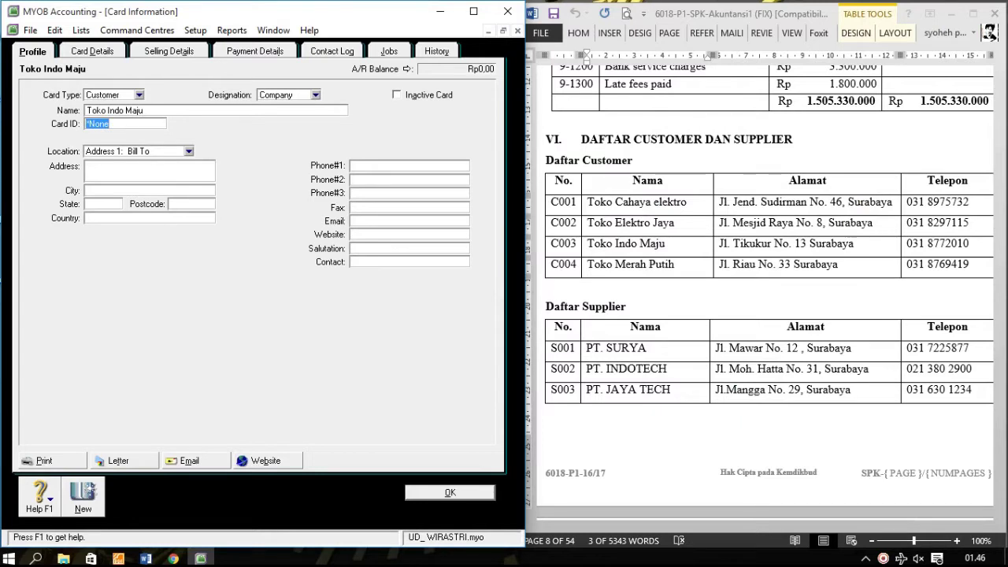
text(C003)
key(Tab)
key(Tab)
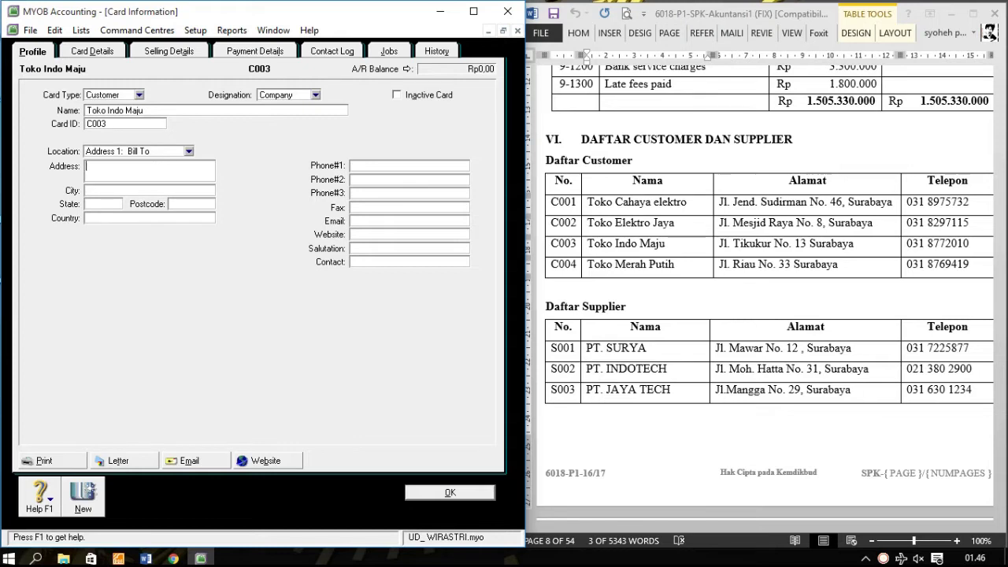
Step: Copy the Toko Indo Maju address from the Word customer table into the card's address field
click(717, 244)
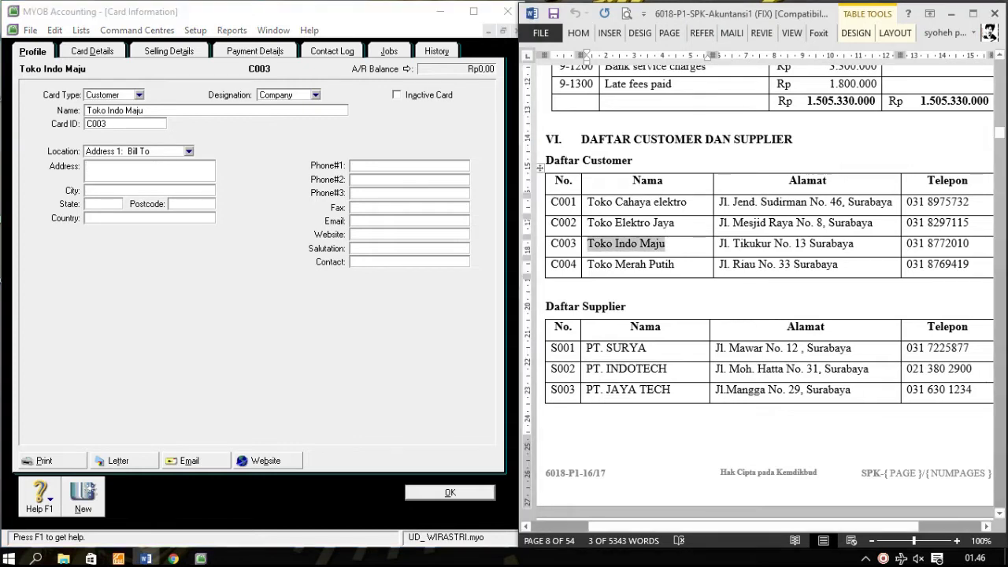
right_click(716, 246)
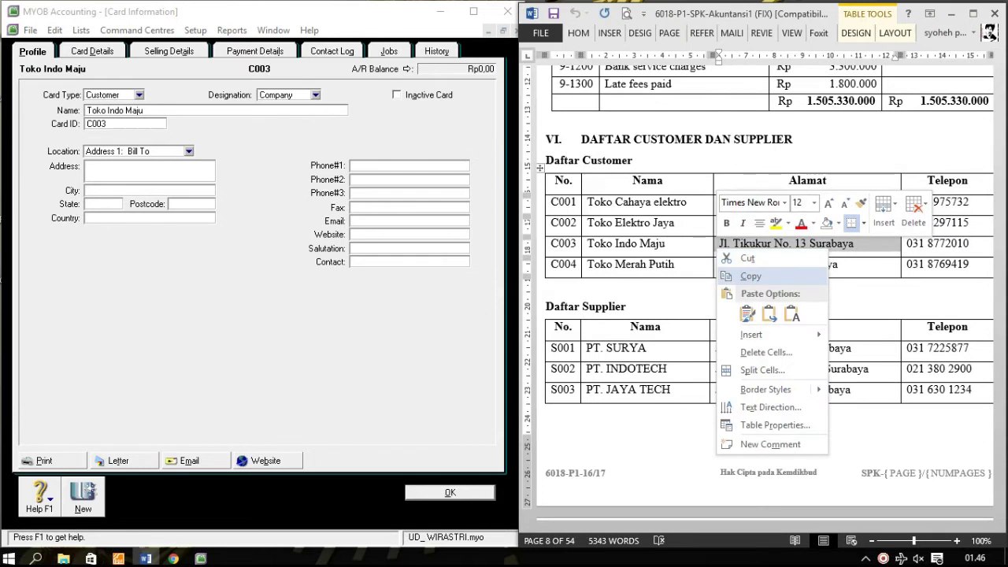
click(751, 276)
click(119, 168)
right_click(192, 171)
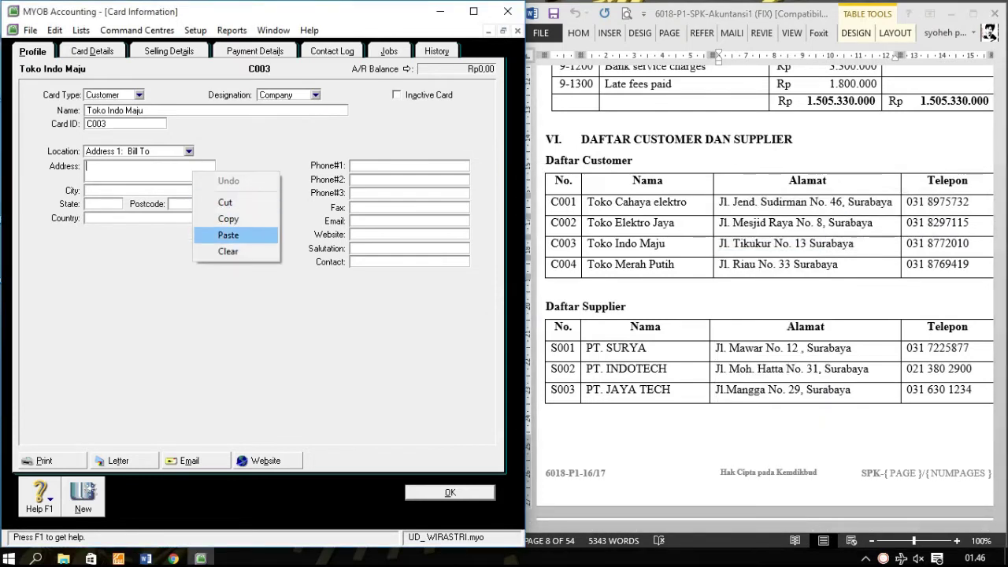
click(227, 235)
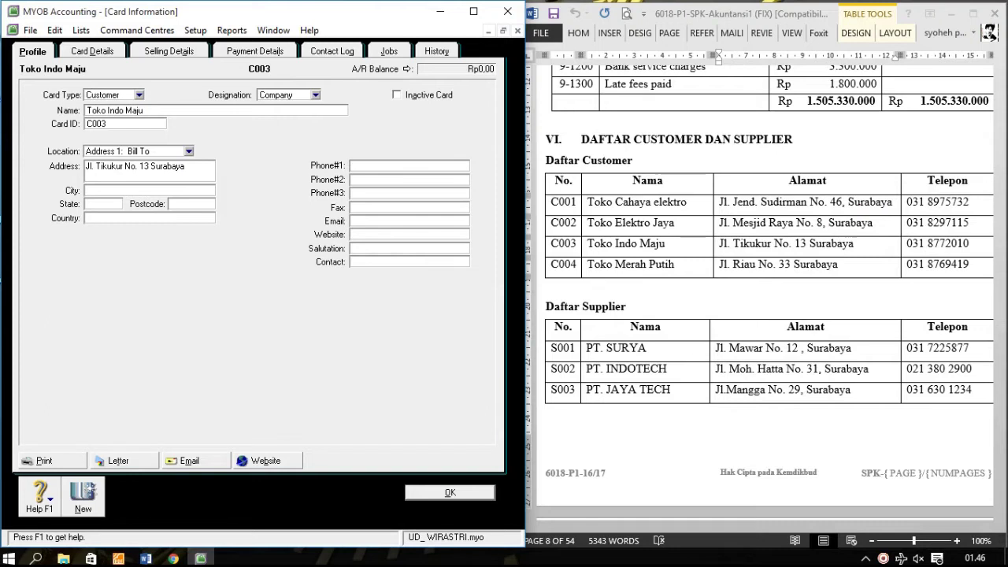
Step: Copy the Toko Indo Maju telephone number from the Word table into the card's first phone entry
click(905, 245)
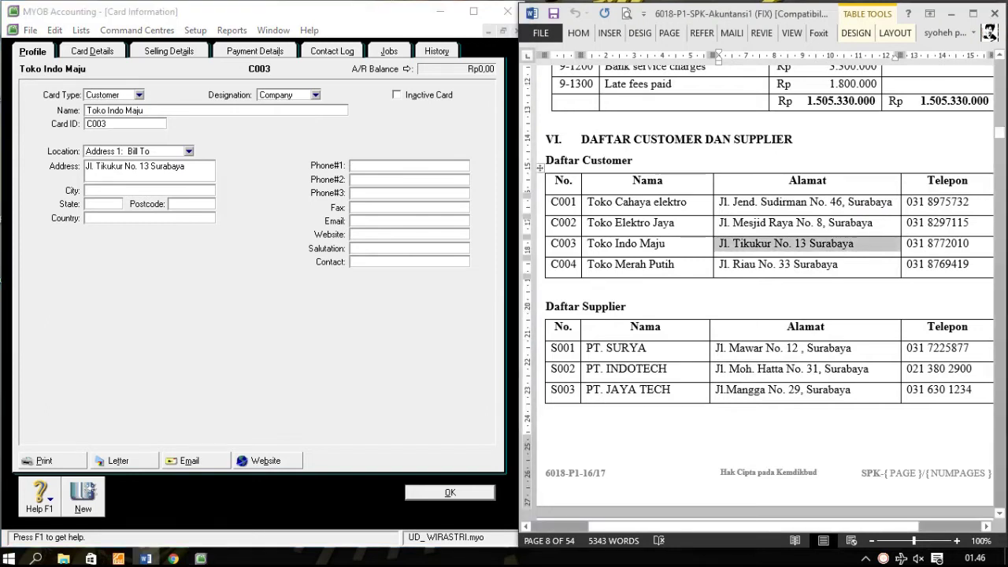
click(906, 245)
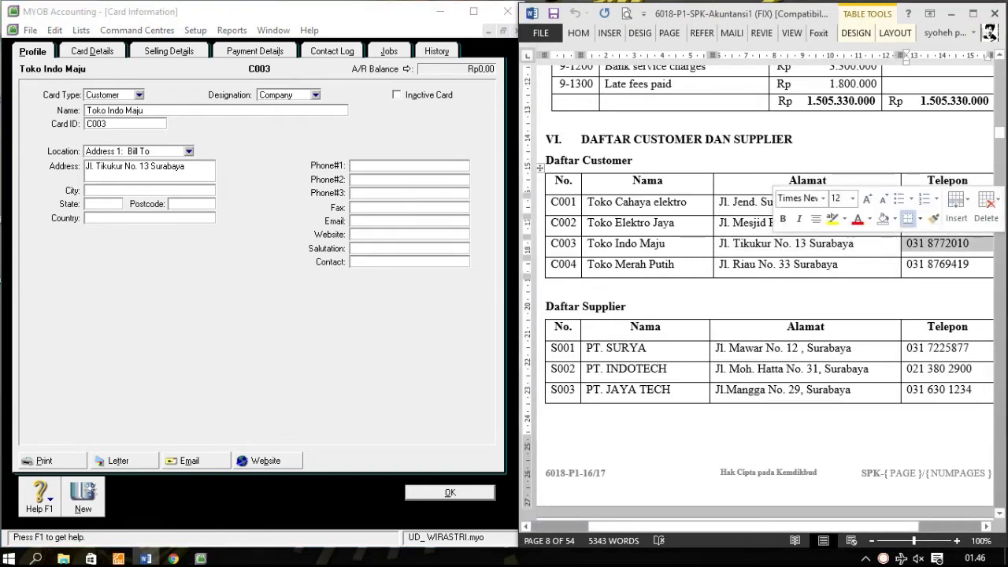
right_click(908, 246)
click(811, 272)
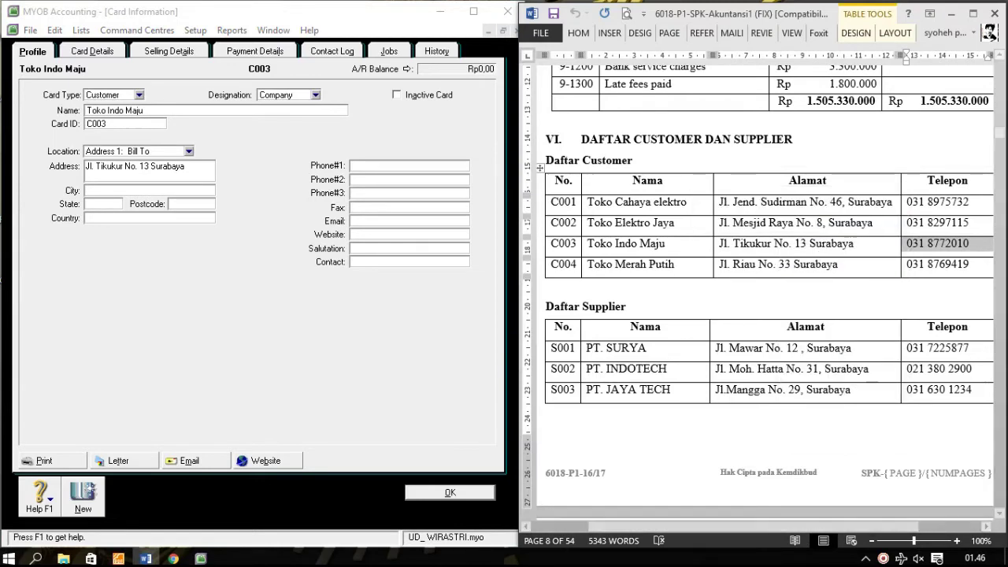
right_click(356, 166)
click(395, 227)
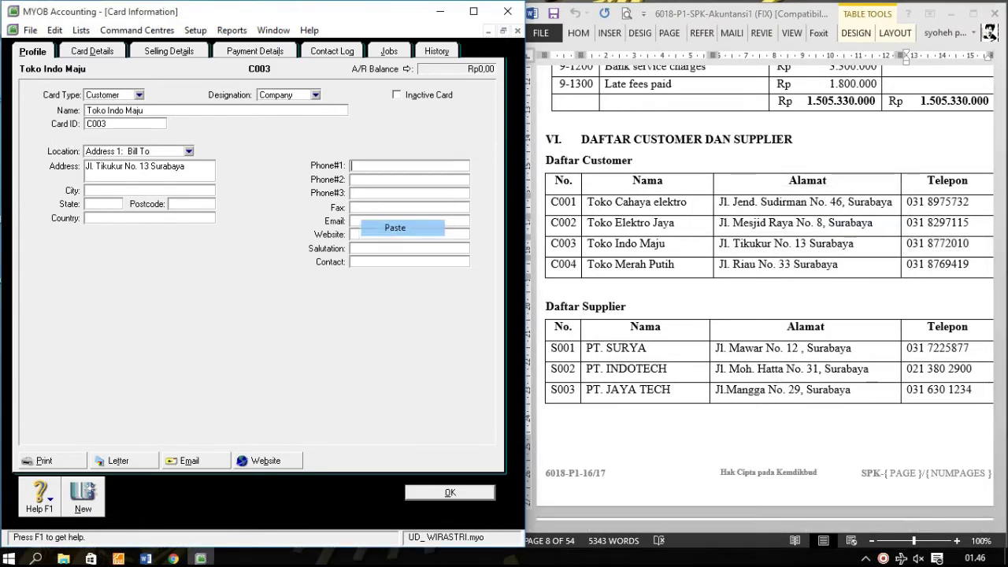
Step: Set the freight tax code in Toko Indo Maju's selling details to N-T (Not Reportable)
click(168, 51)
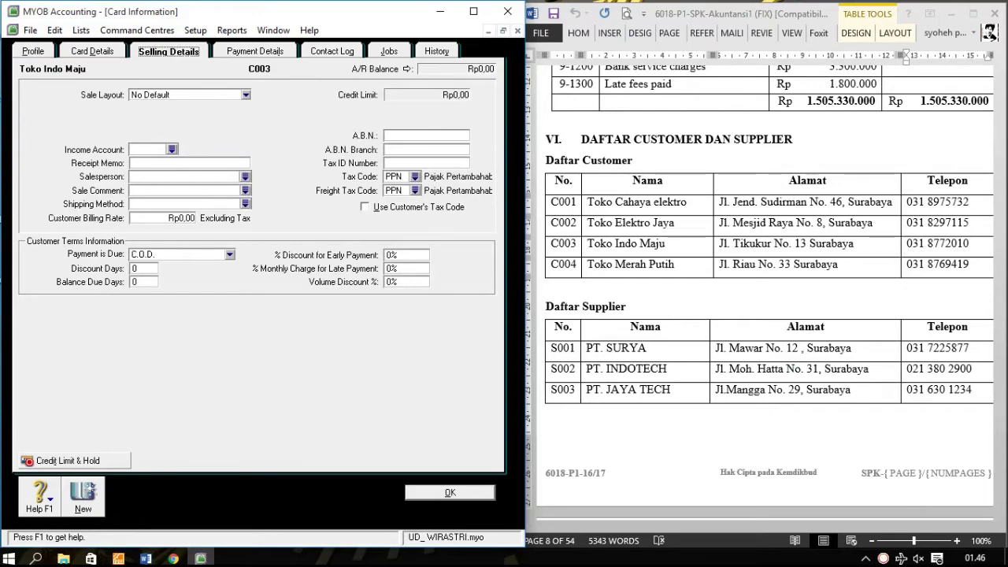
click(415, 190)
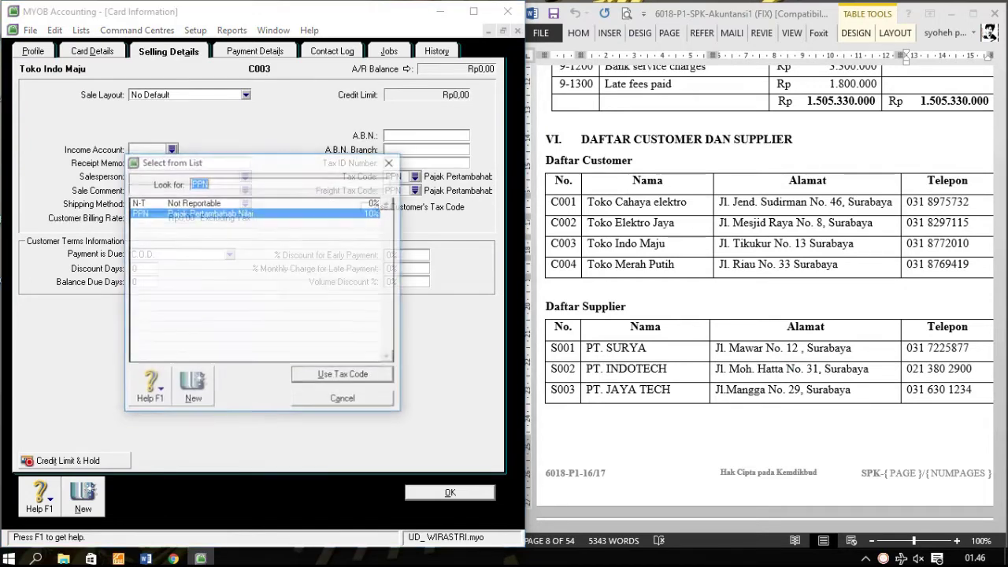
click(344, 376)
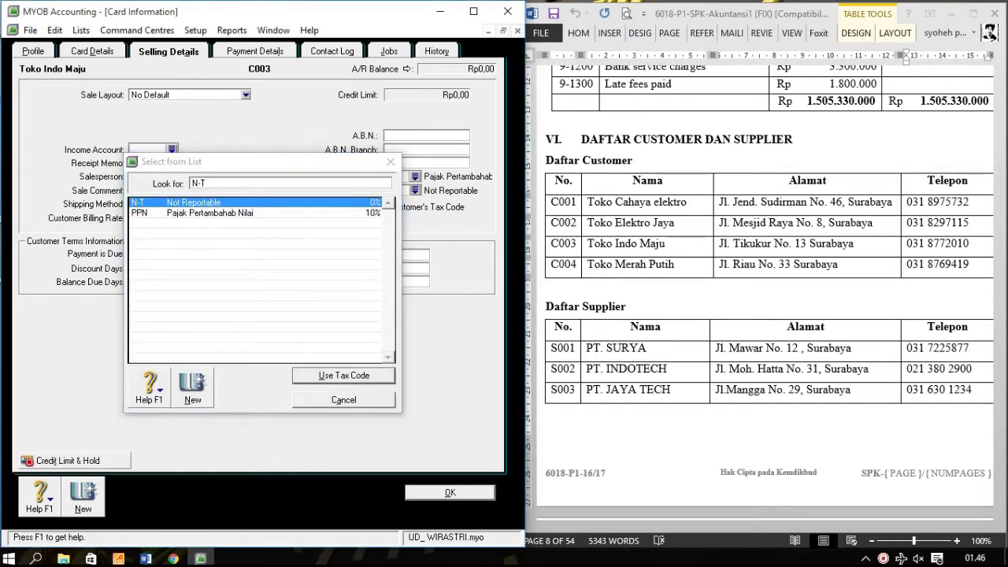
Step: Set Toko Indo Maju's terms to In a Given # of Days, 10 discount days, 30 balance due days and 2% early payment discount, and save the card
click(229, 255)
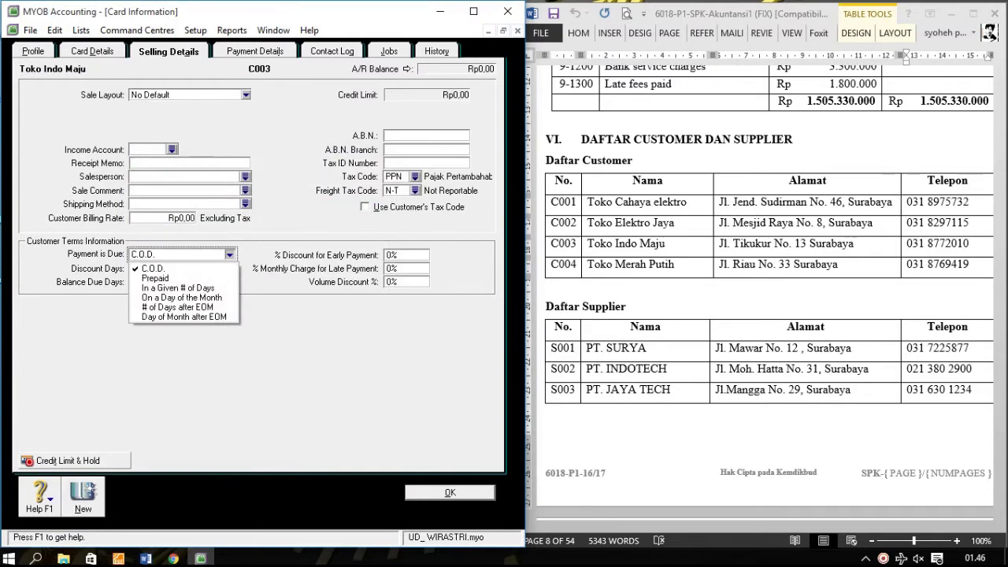
click(178, 288)
key(Tab)
text(10)
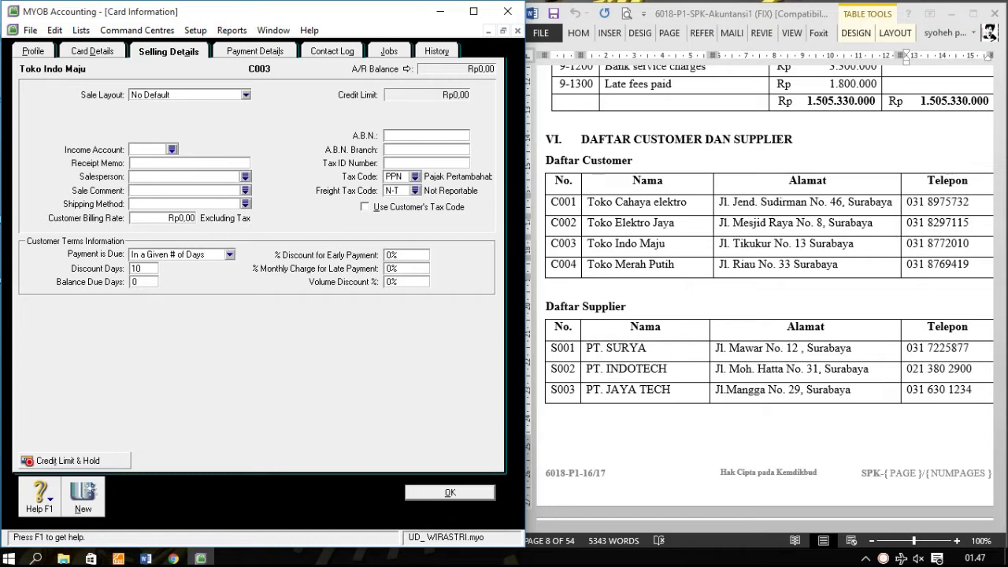
key(Tab)
text(30)
key(Tab)
text(2)
key(Return)
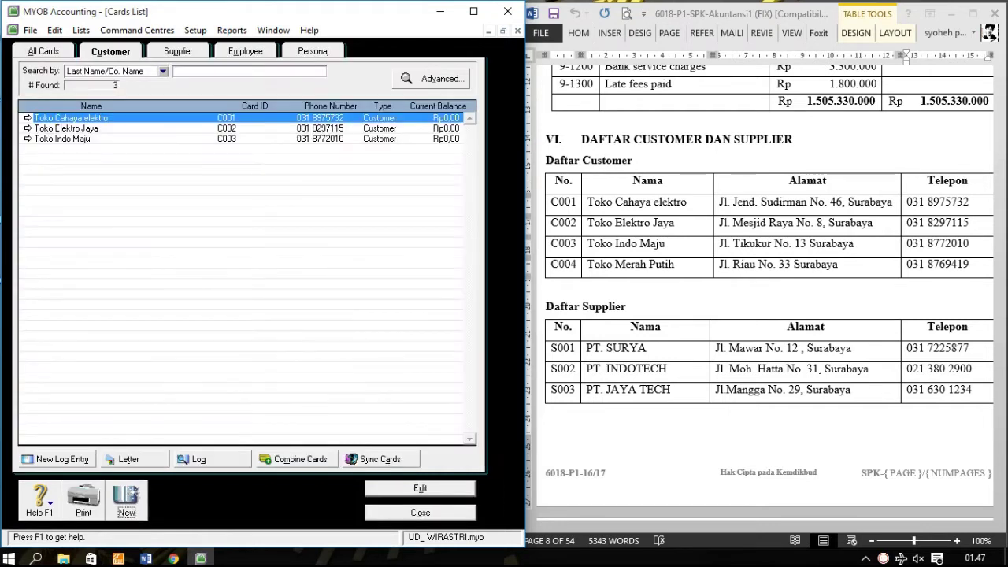
Step: Start another customer card and copy the name Toko Merah Putih into it from the Word customer table
key(Return)
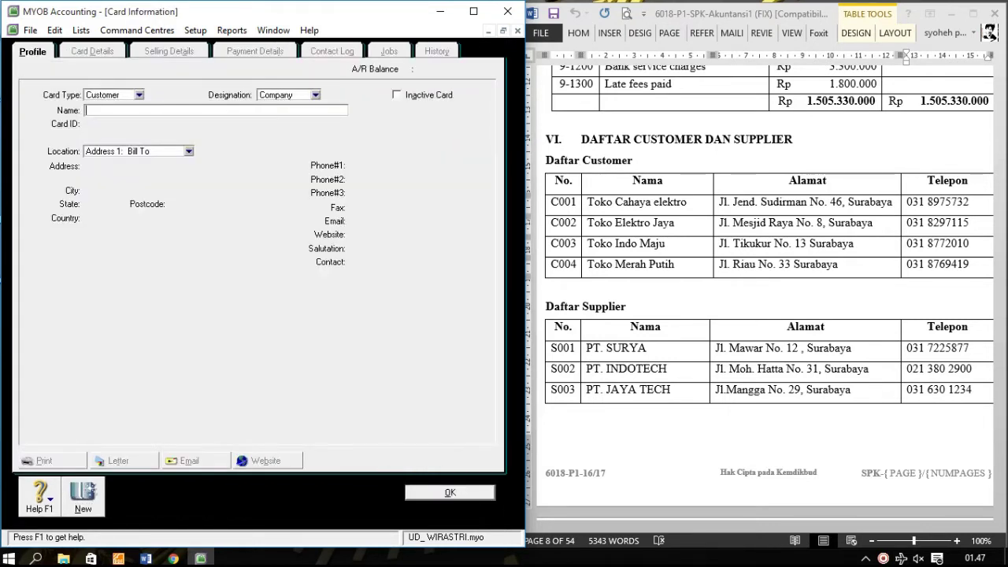
key(alt+Tab)
click(587, 267)
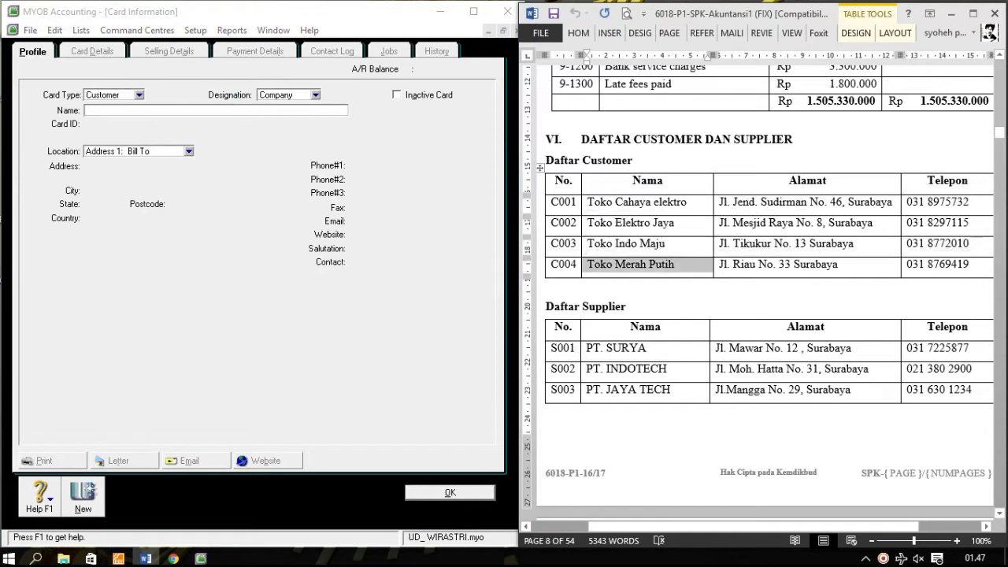
right_click(588, 268)
click(622, 296)
right_click(118, 111)
click(130, 178)
Step: Set the card ID of Toko Merah Putih to C004
key(Tab)
text(C004)
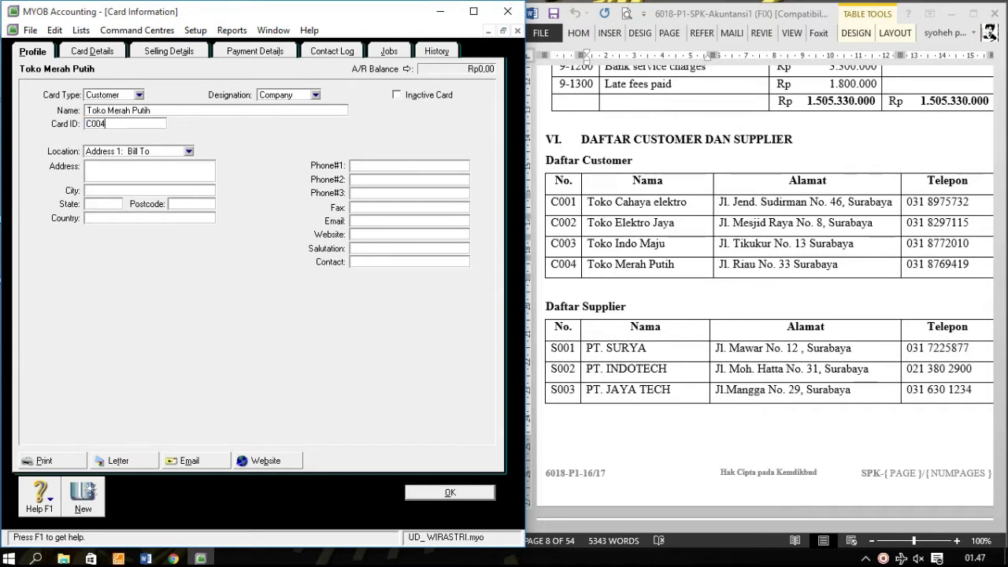
key(Tab)
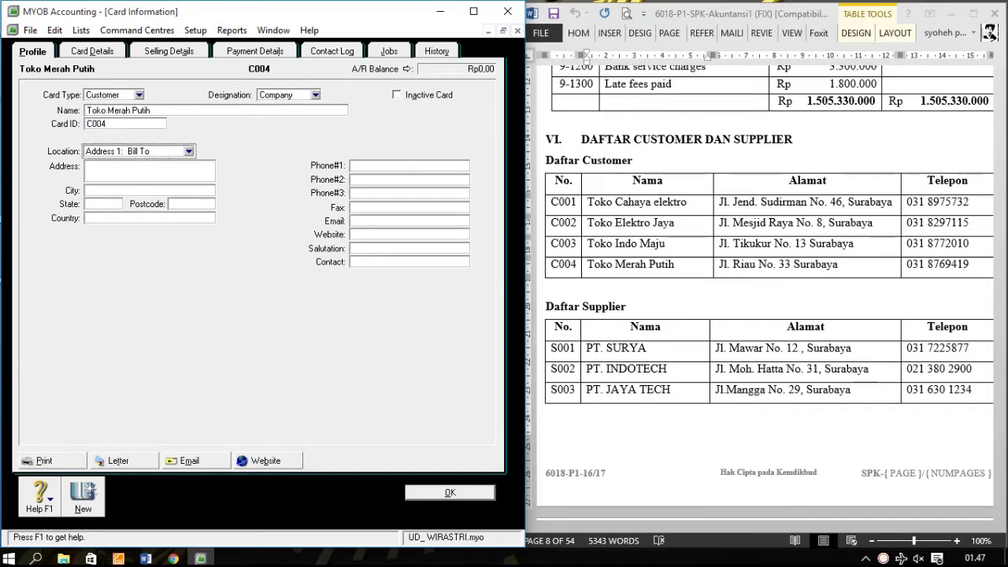
Step: Copy the Toko Merah Putih address from the Word customer table into the card's address field
key(alt+Tab)
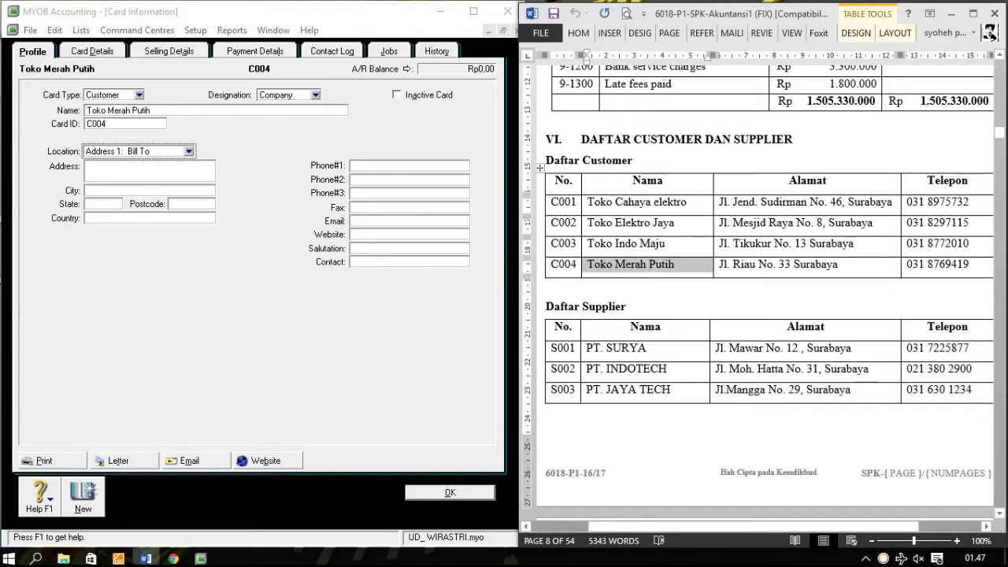
click(717, 264)
right_click(723, 263)
click(756, 291)
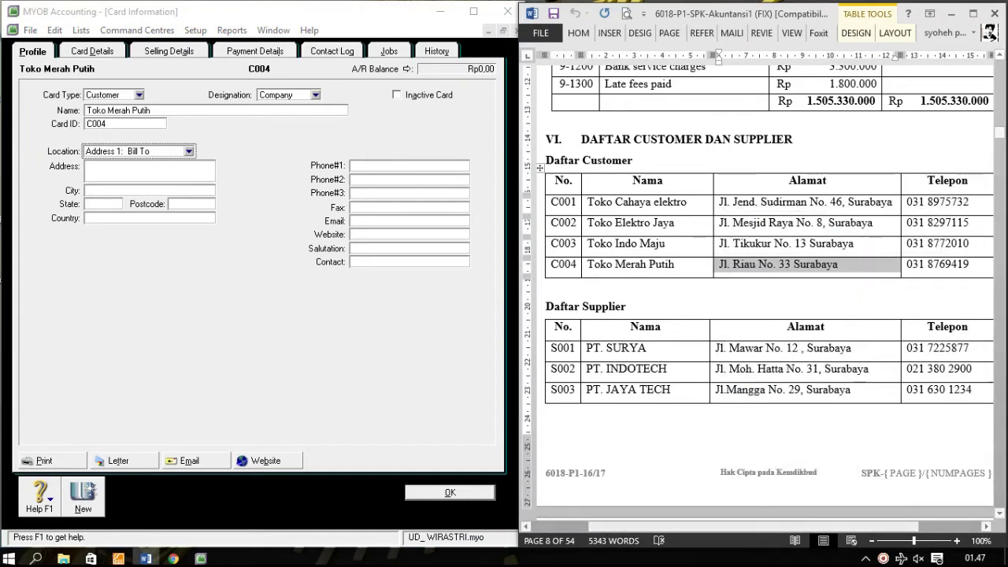
right_click(165, 175)
click(201, 240)
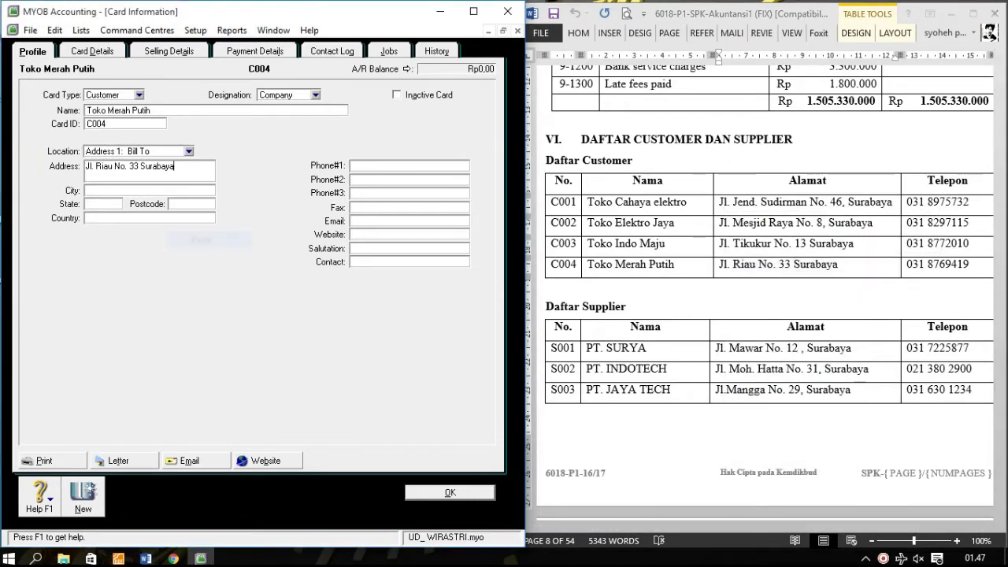
Step: Copy the Toko Merah Putih telephone number from the Word table into the card's first phone entry
click(905, 265)
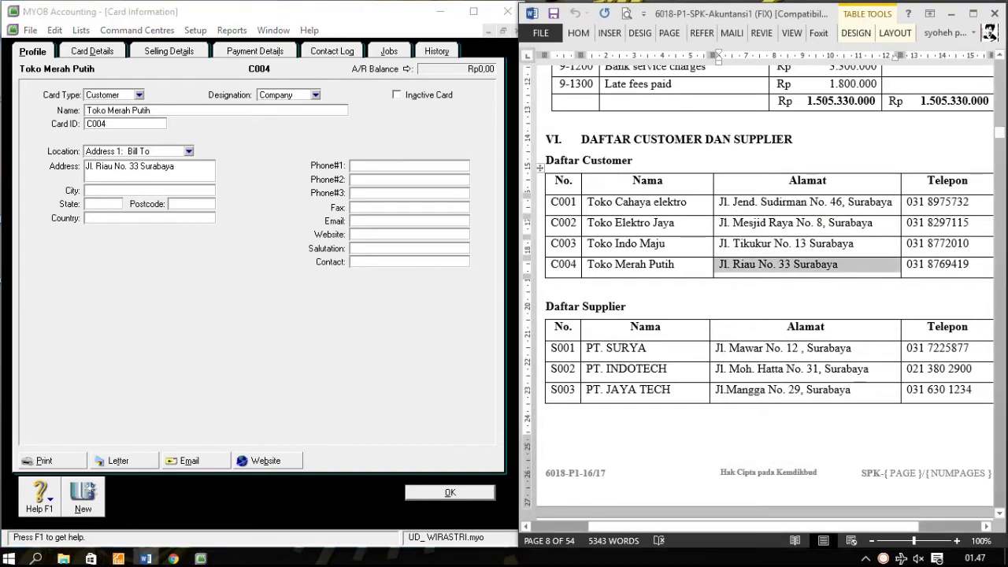
right_click(898, 264)
click(906, 292)
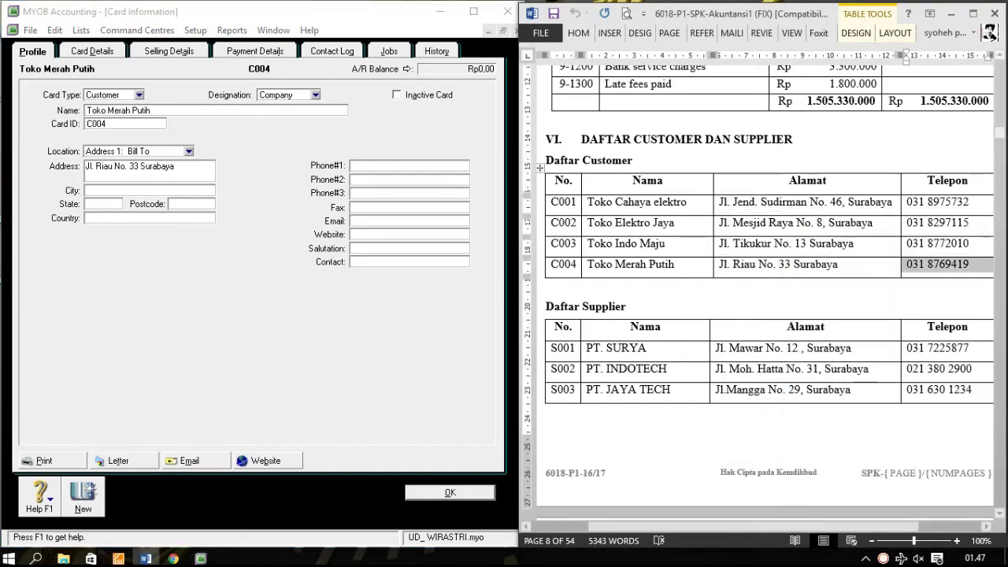
right_click(383, 166)
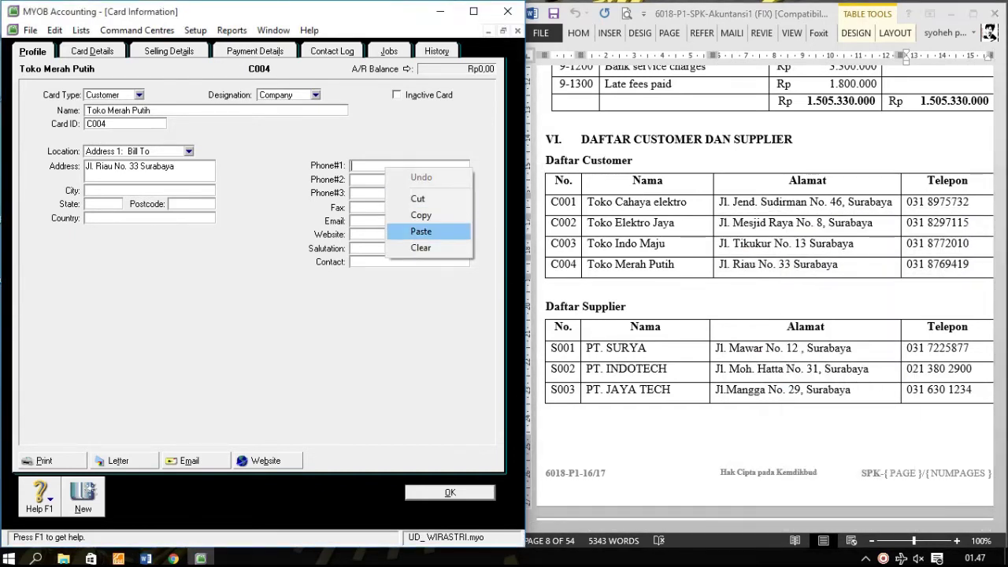
click(414, 231)
Step: Set the freight tax code in Toko Merah Putih's selling details to N-T (Not Reportable)
click(169, 51)
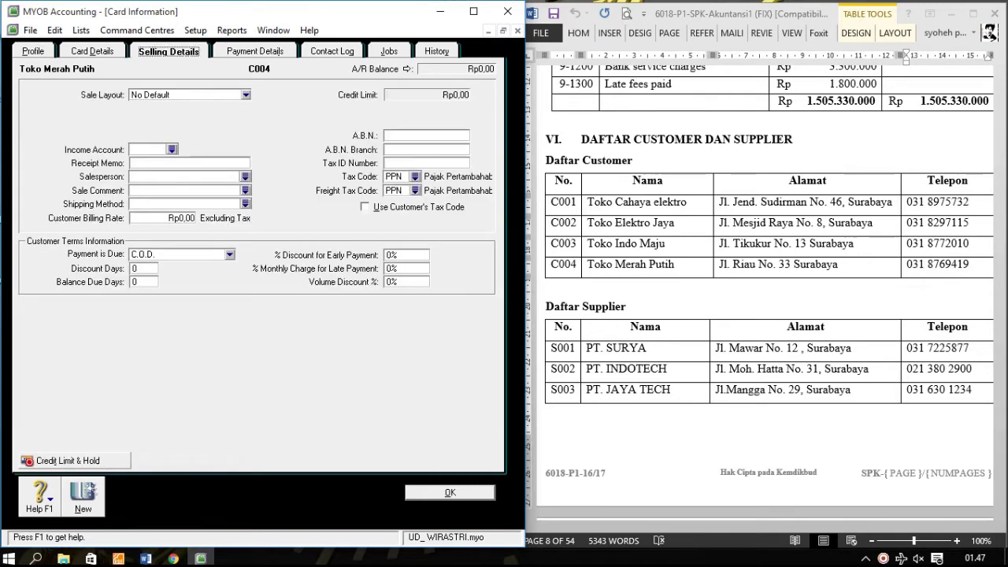
click(415, 176)
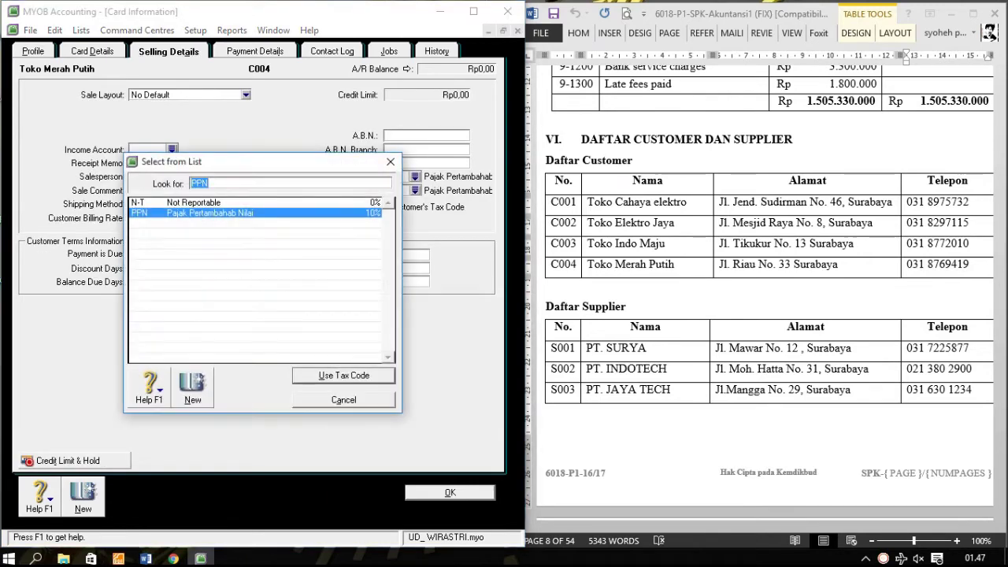
click(189, 203)
click(343, 376)
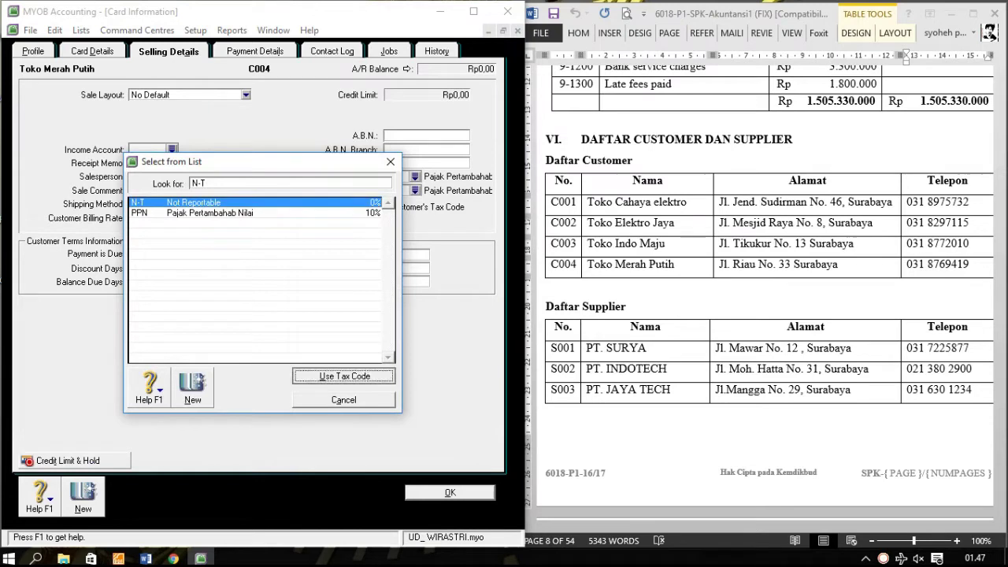
Step: Set Toko Merah Putih's terms to In a Given # of Days, 10 discount days, 30 balance due days and 2% early payment discount, and save the card
click(230, 254)
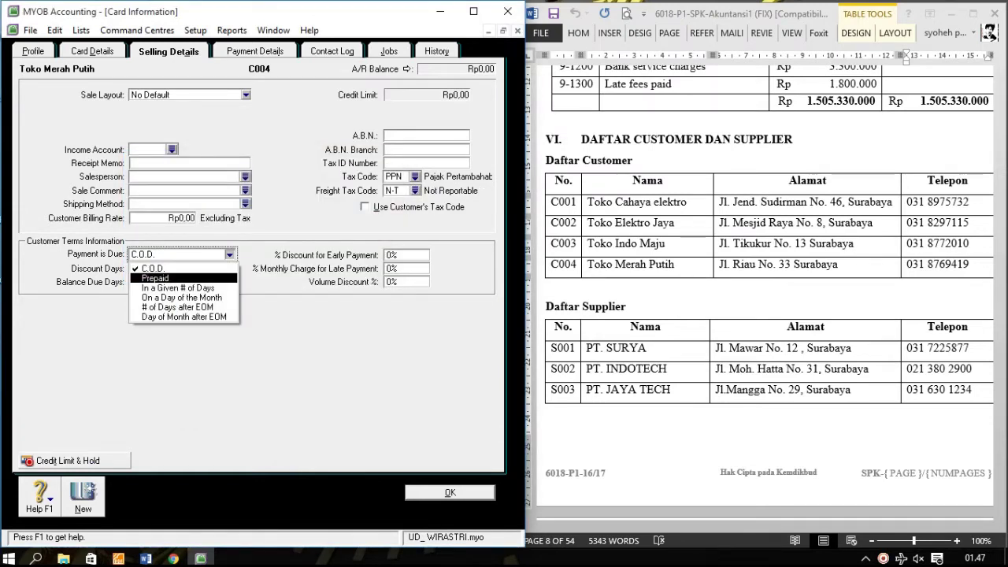
click(178, 289)
key(Tab)
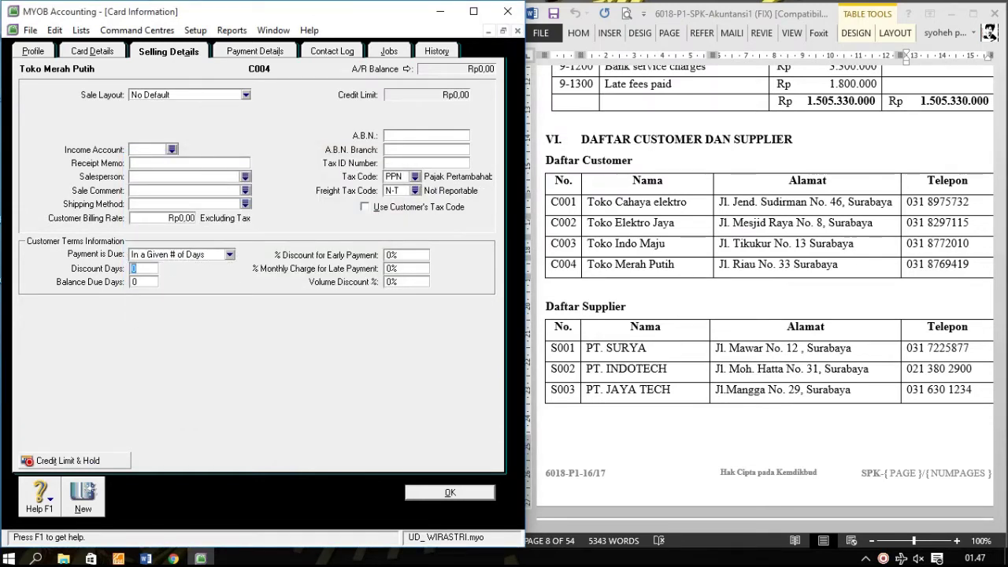
text(10)
key(Tab)
text(30)
key(Tab)
text(2)
key(Tab)
scroll(765, 284, down, 10)
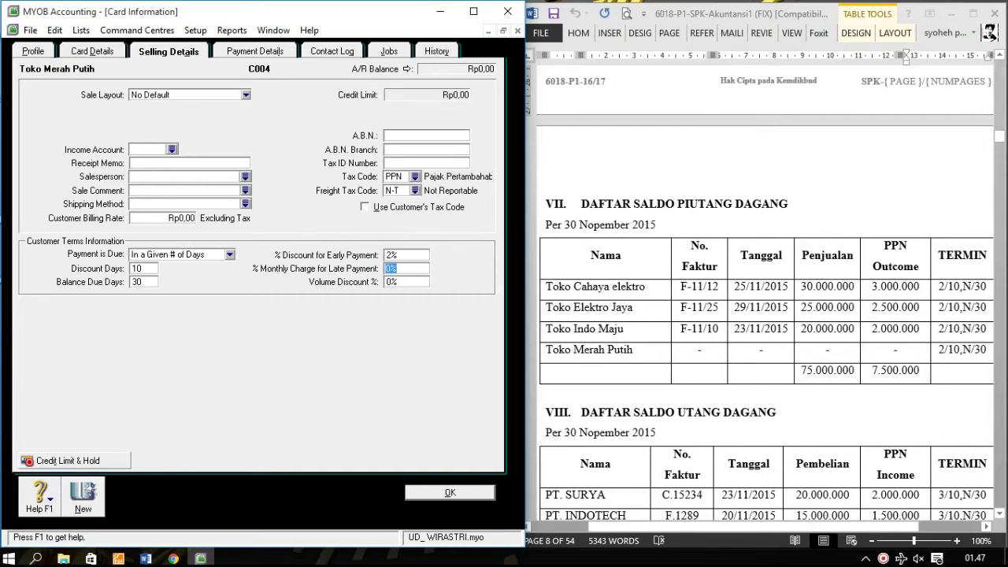
key(Return)
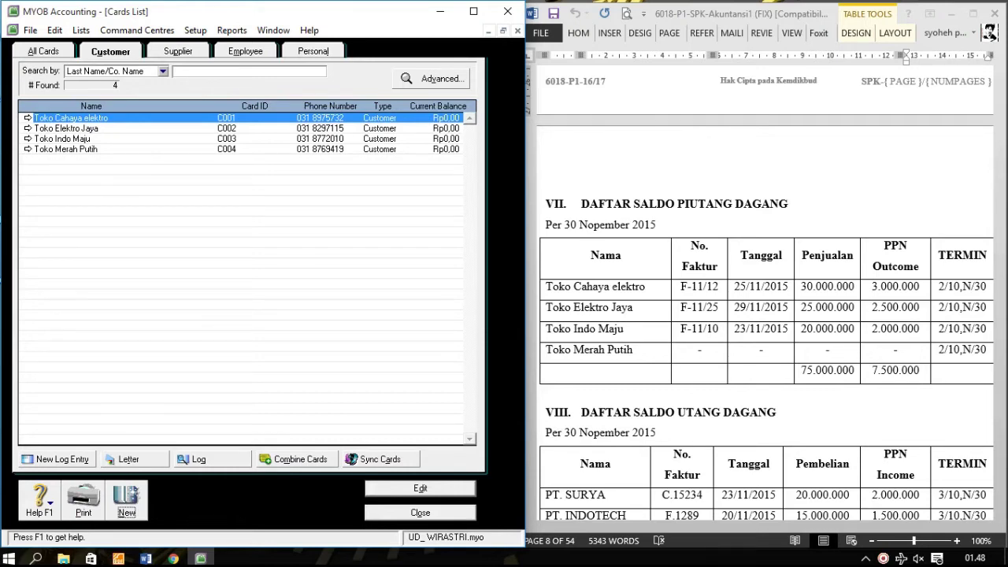
Step: Start a new supplier card and copy the name PT. SURYA into it from the Word supplier table
scroll(764, 292, up, 8)
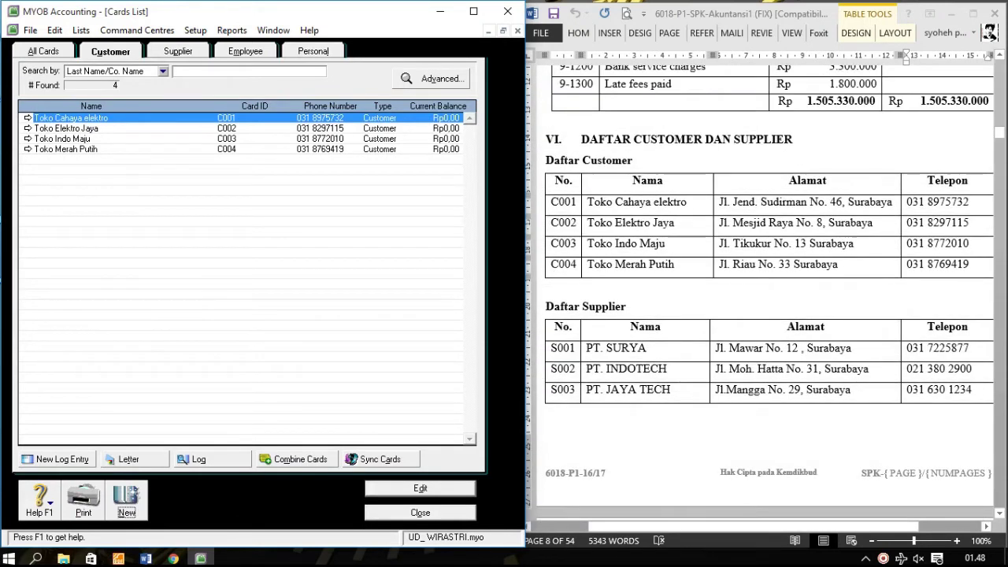
click(178, 52)
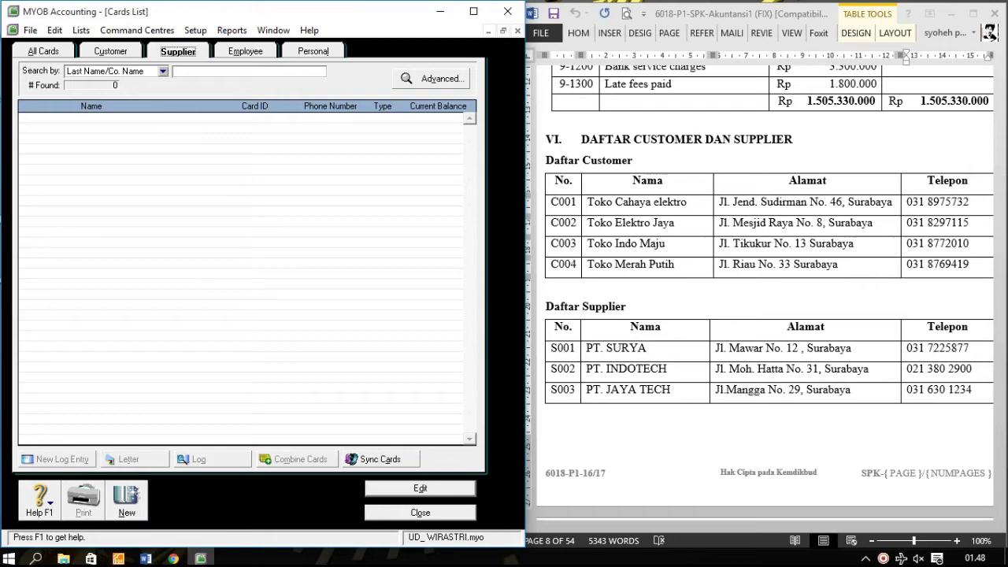
click(127, 498)
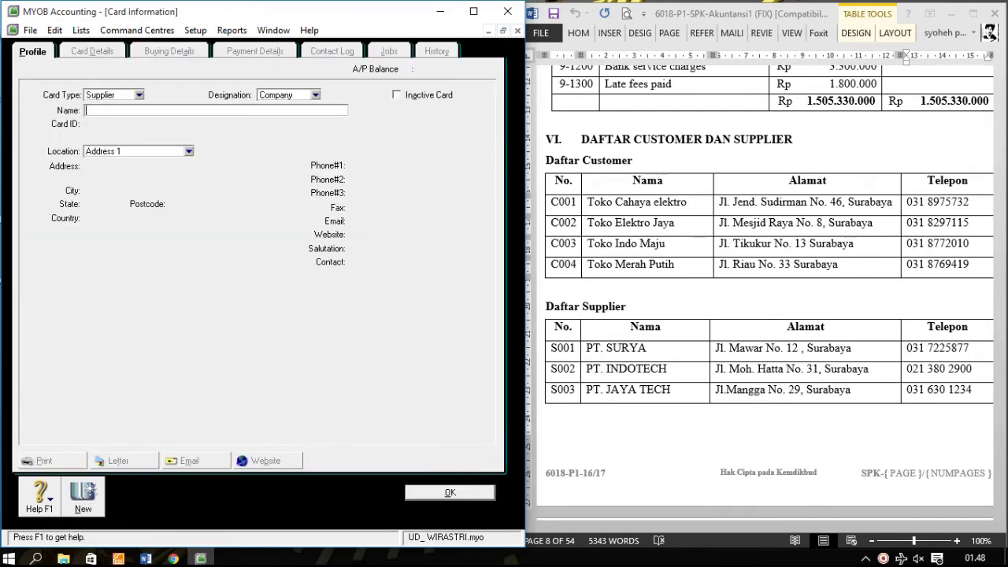
click(585, 349)
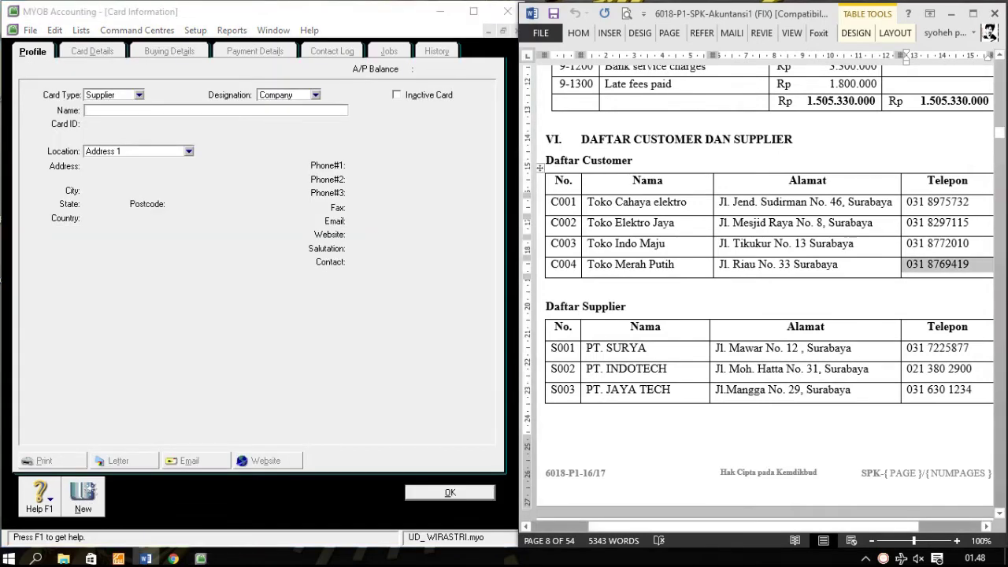
right_click(592, 352)
click(628, 171)
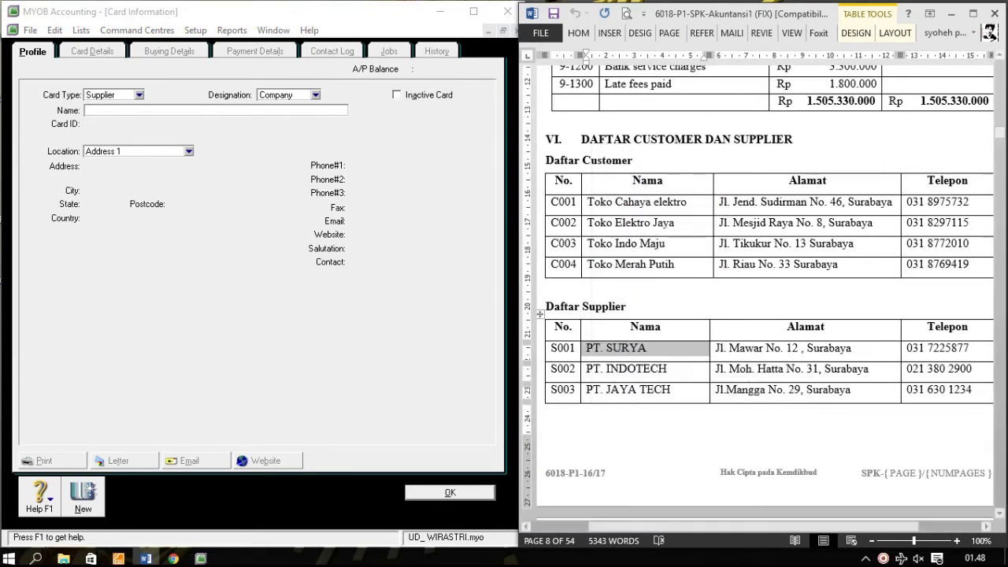
right_click(191, 110)
click(211, 173)
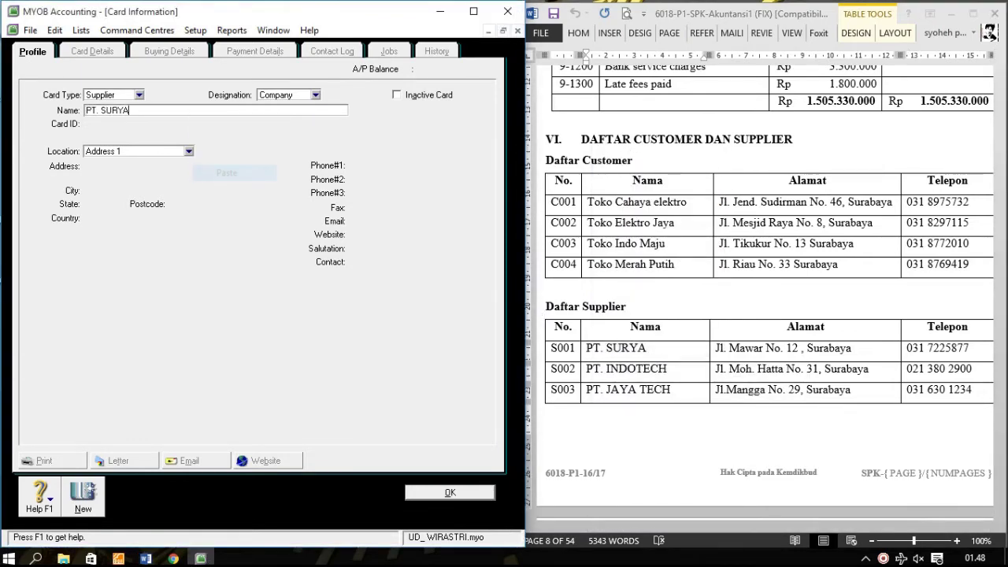
Step: Set the card ID of PT. SURYA to S001
key(Tab)
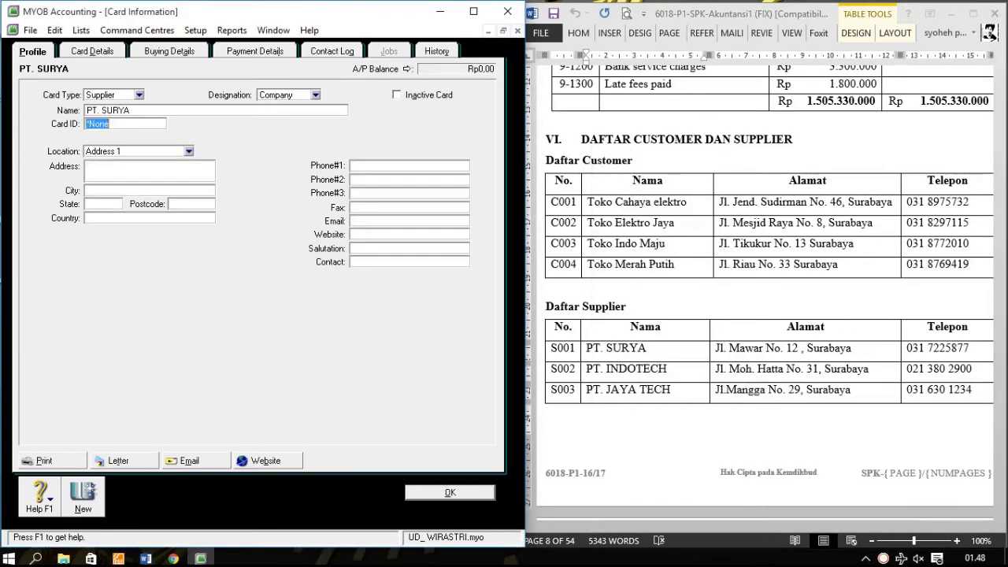
text(S001)
key(Tab)
key(Tab)
Step: Copy the PT. SURYA address from the Word supplier table into the card's address field
drag(717, 348, 851, 348)
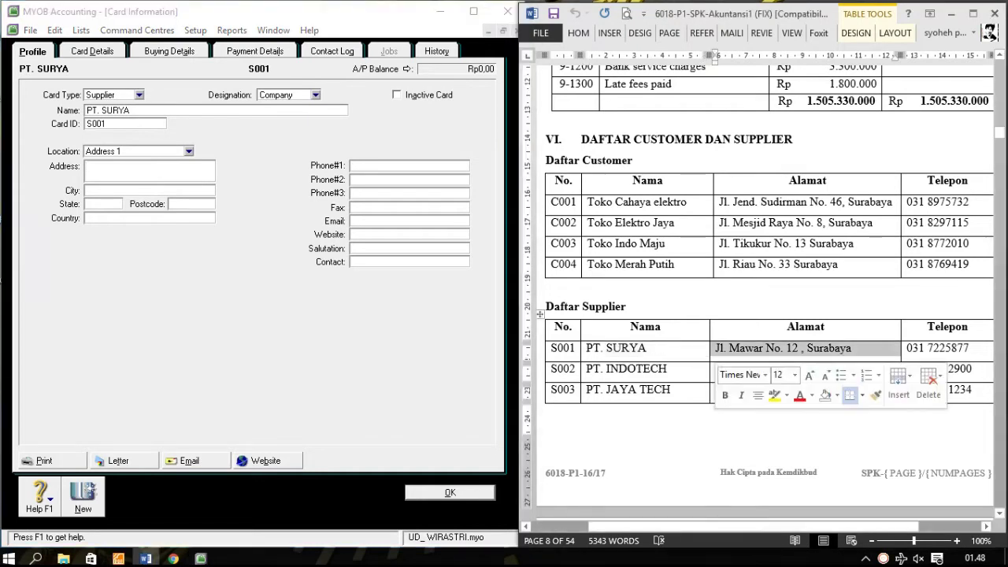
right_click(717, 350)
click(752, 169)
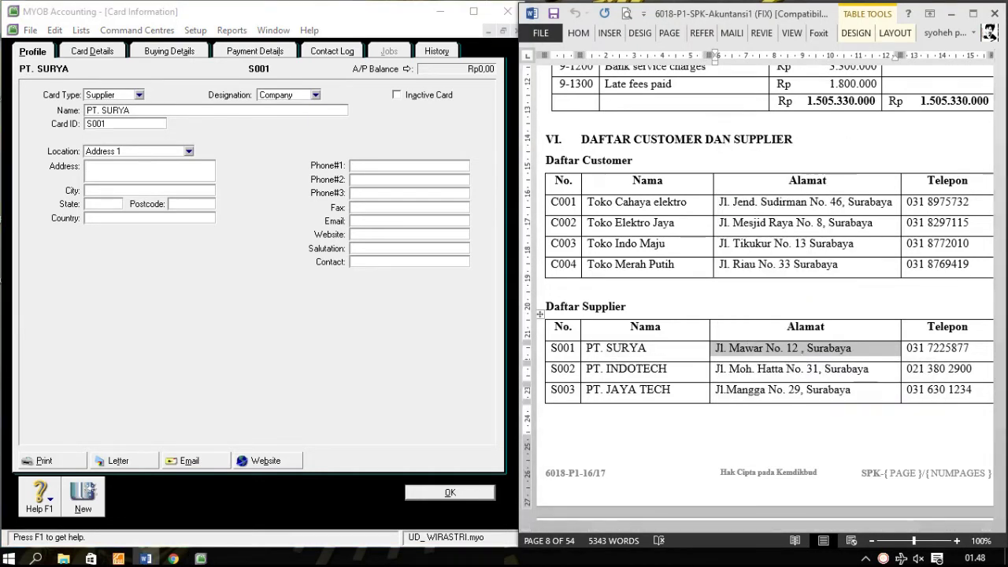
right_click(182, 172)
click(217, 235)
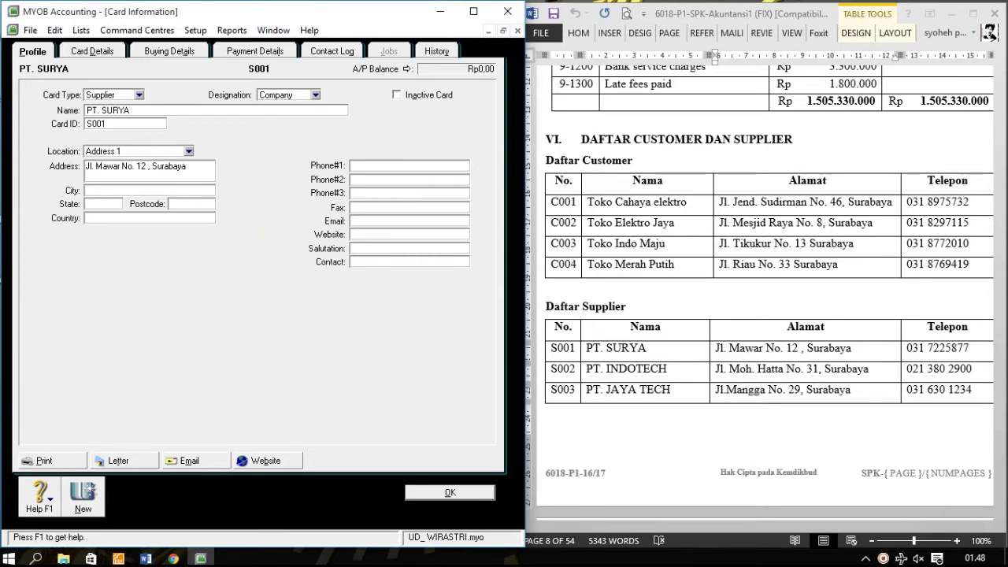
Step: Copy PT. SURYA's phone number from the Word supplier table into the card's Phone#1 field
key(alt+Tab)
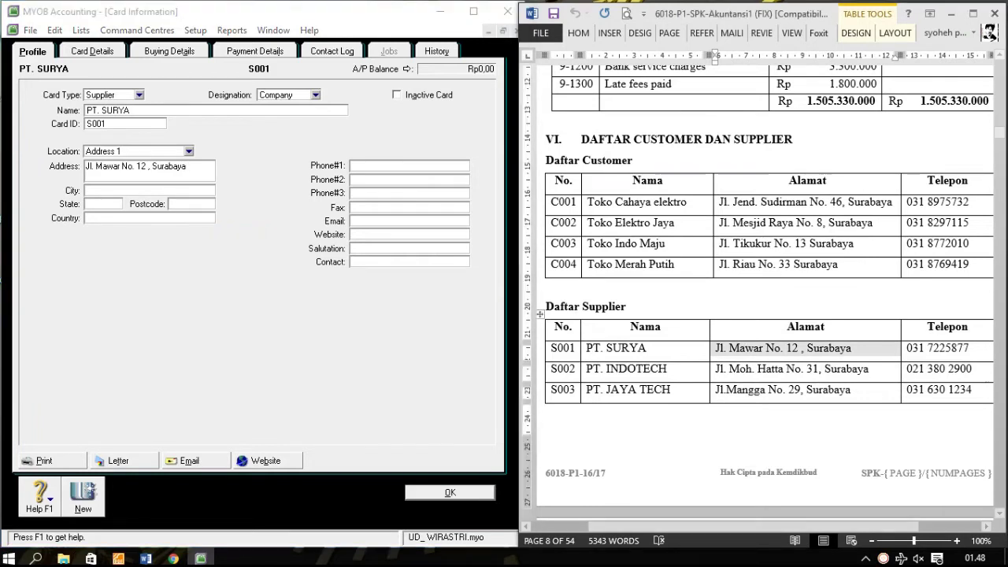
drag(906, 348, 973, 349)
right_click(911, 353)
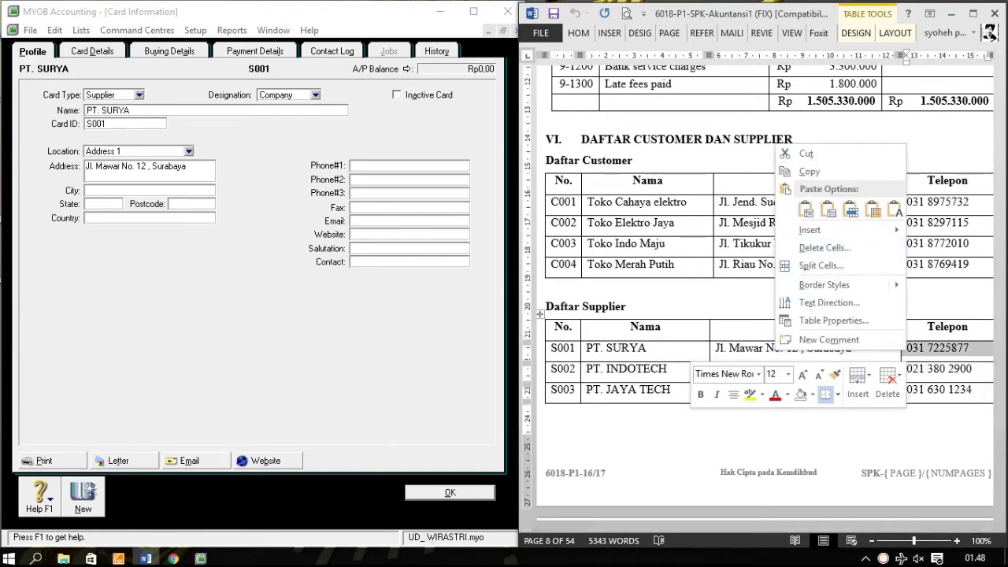
click(819, 172)
key(alt+Tab)
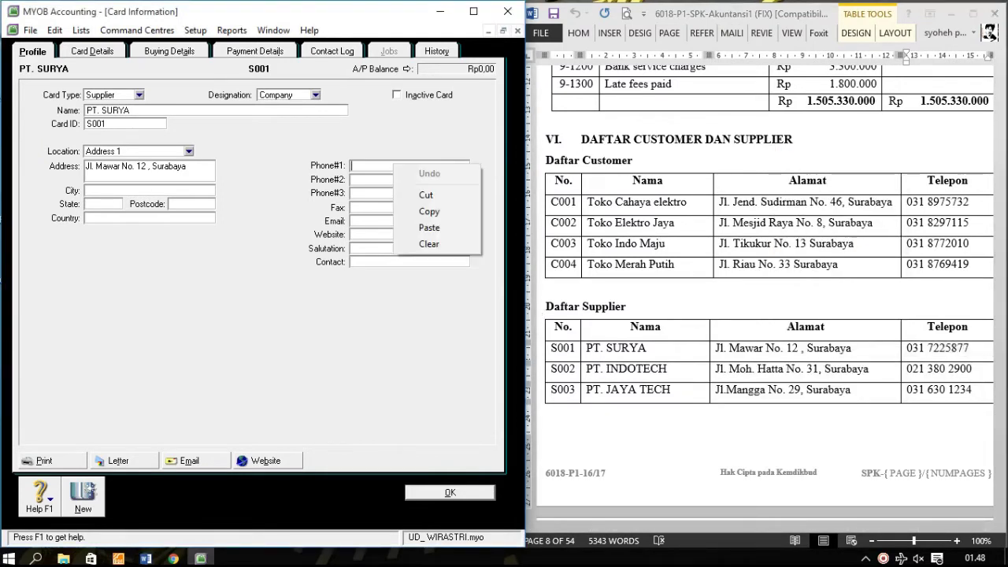
right_click(394, 166)
click(429, 228)
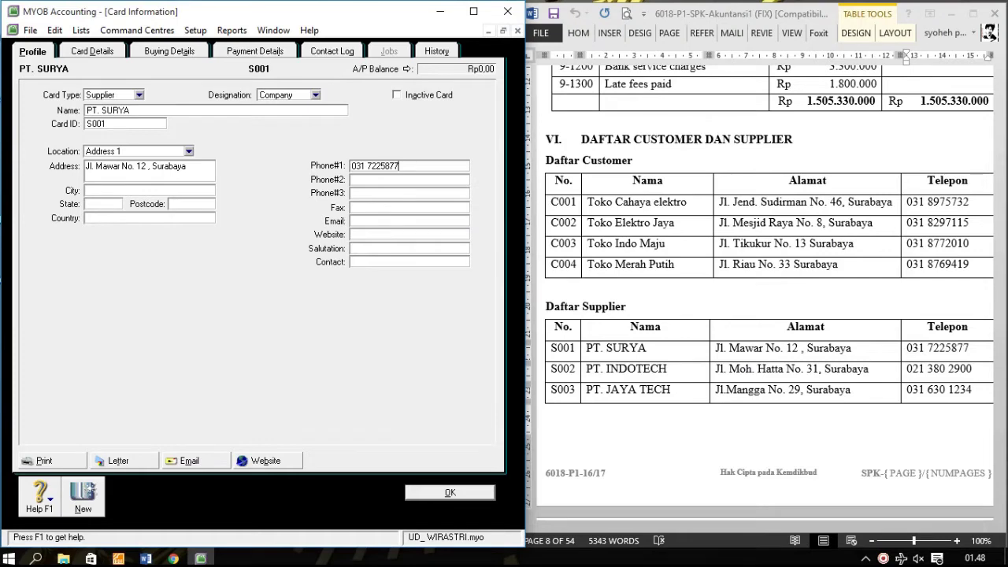
Step: Set PT. SURYA's freight tax code to N-T in its buying details
click(169, 51)
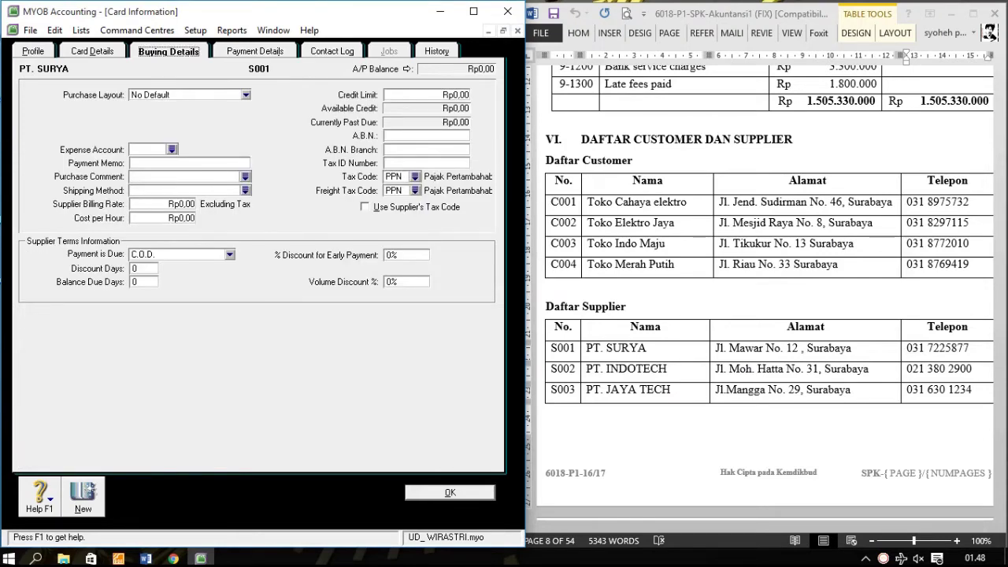
click(415, 177)
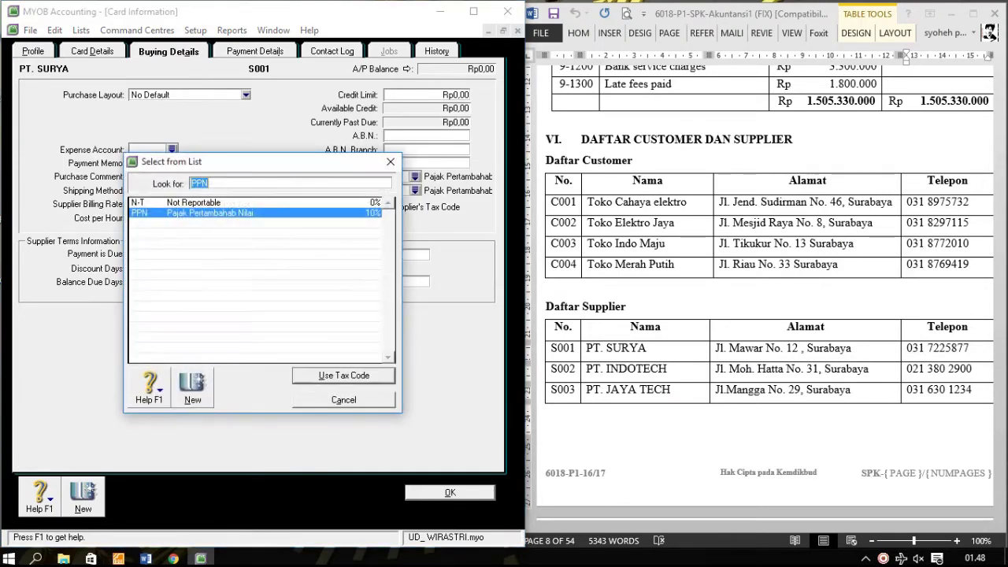
key(Up)
key(Tab)
key(Return)
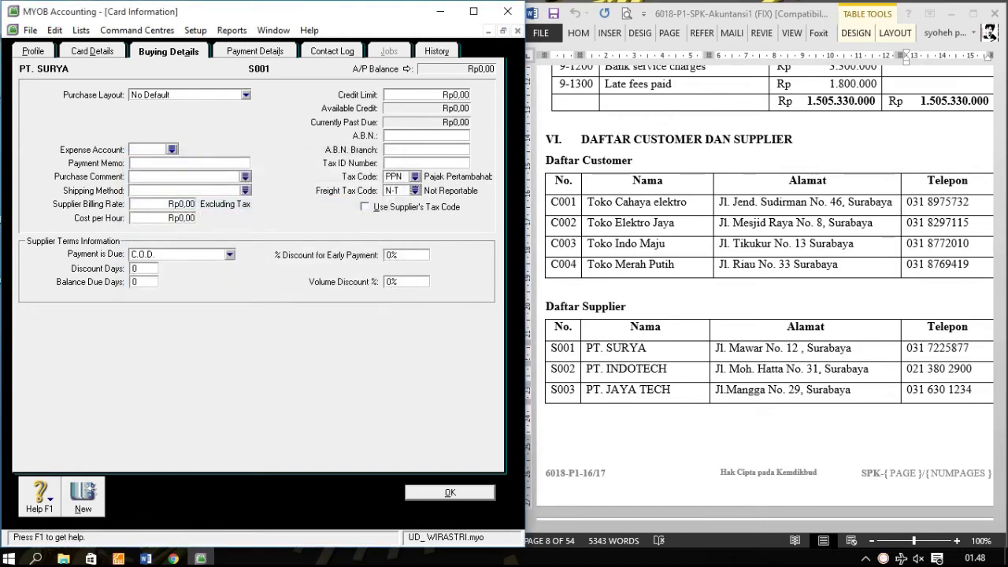
Step: Set PT. SURYA's terms to In a Given # of Days, 10 discount days, 30 balance due days and 3% early payment discount, and save the card
click(229, 254)
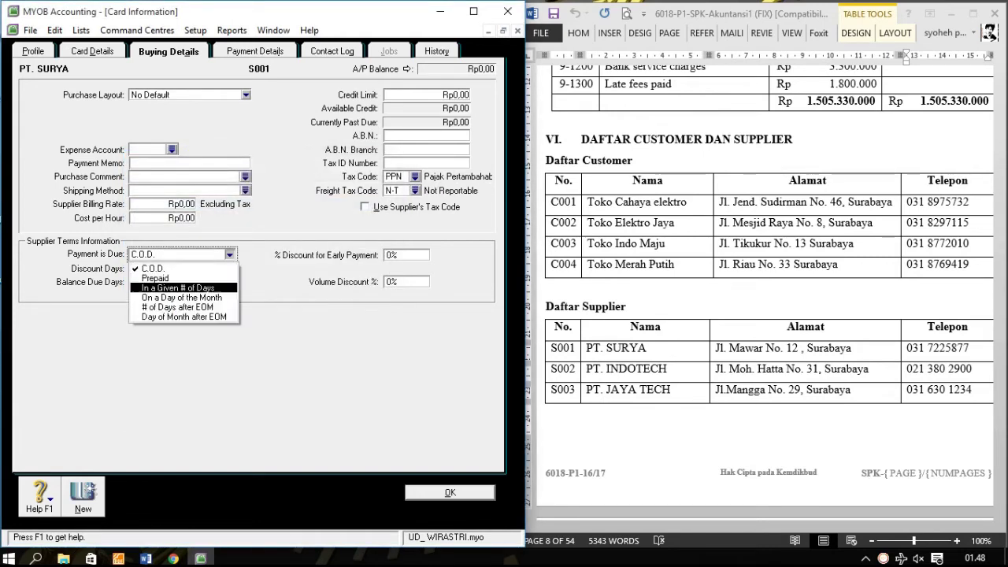
click(178, 288)
key(Tab)
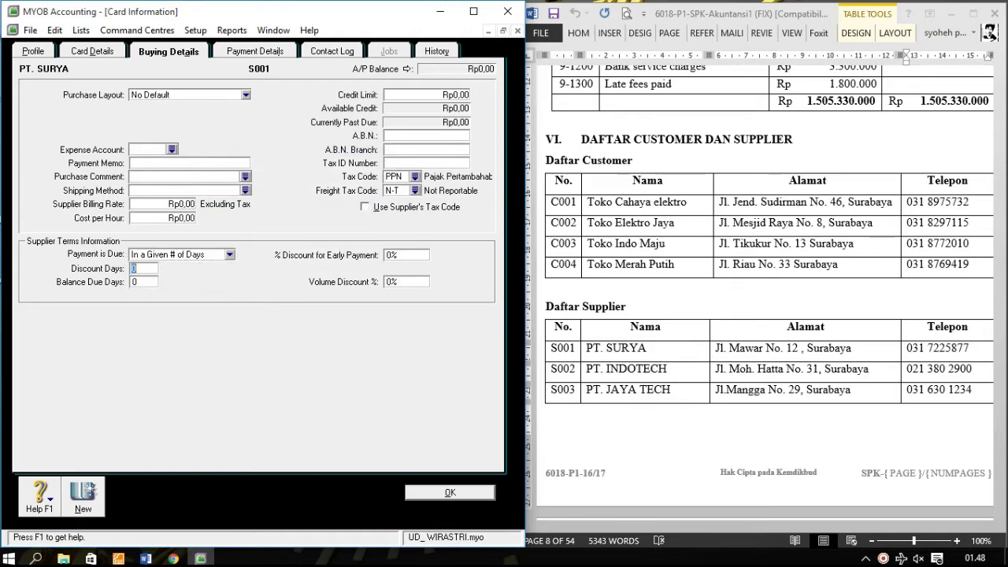
scroll(764, 295, down, 3)
scroll(764, 296, down, 8)
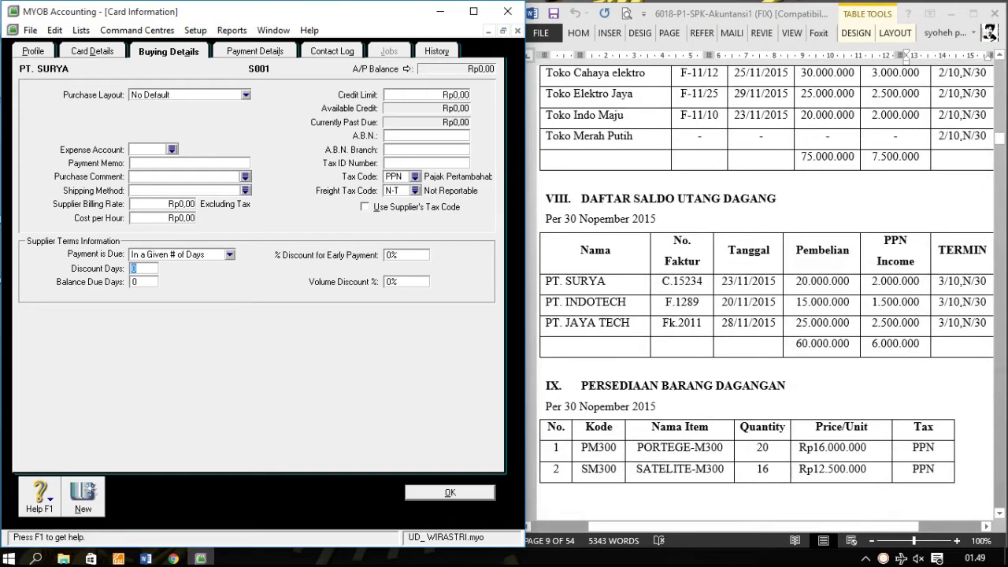
text(10)
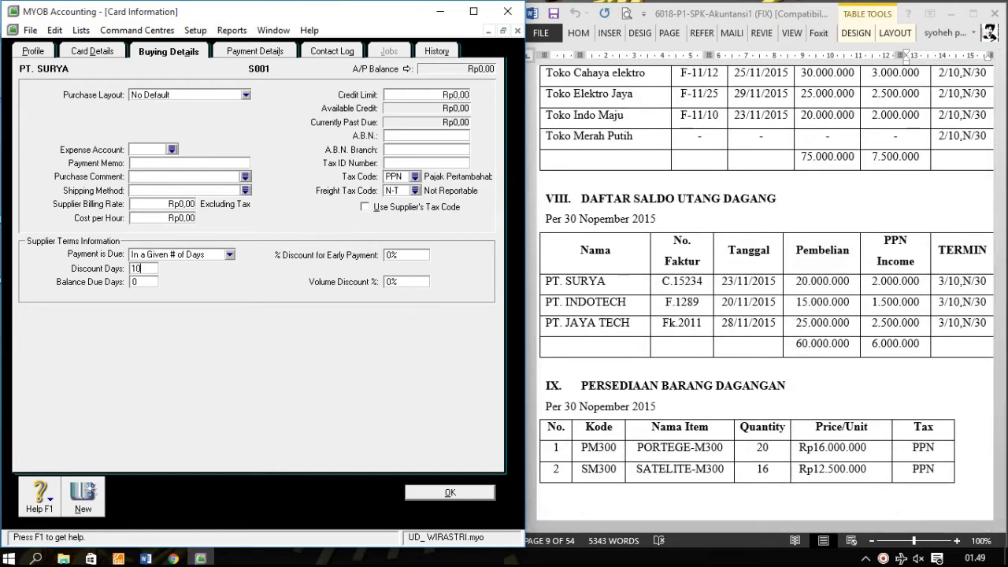
key(Tab)
text(30)
key(Tab)
text(3)
key(Return)
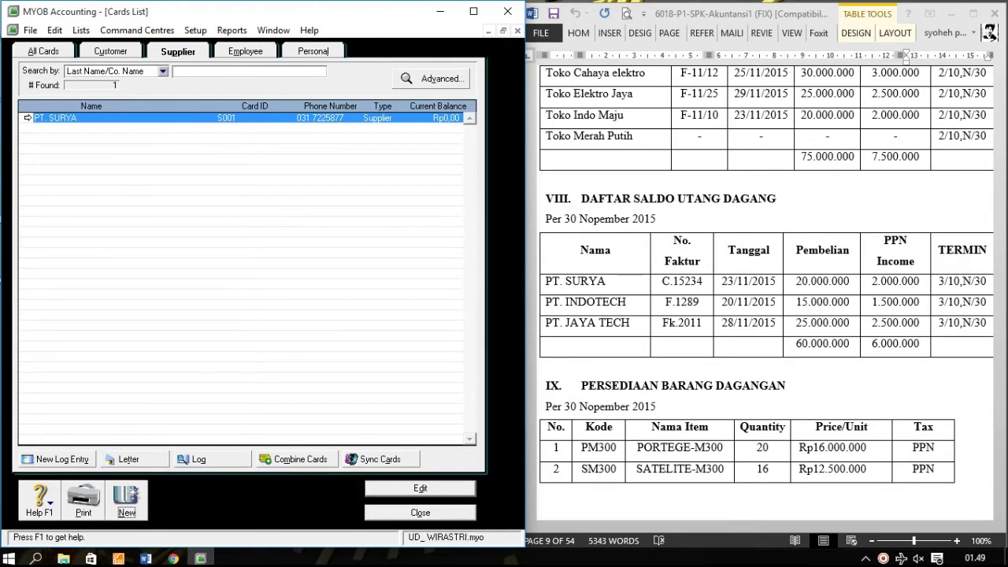
Step: Start a new supplier card and copy the name PT. INDOTECH into it from the Word supplier table
click(126, 496)
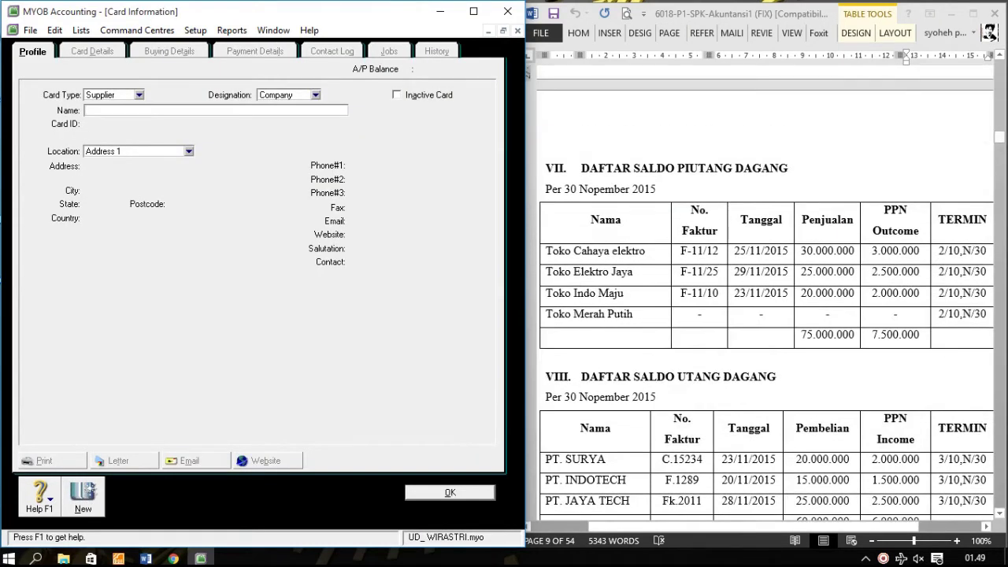
scroll(764, 315, up, 8)
drag(668, 262, 587, 262)
right_click(596, 263)
click(630, 289)
right_click(203, 111)
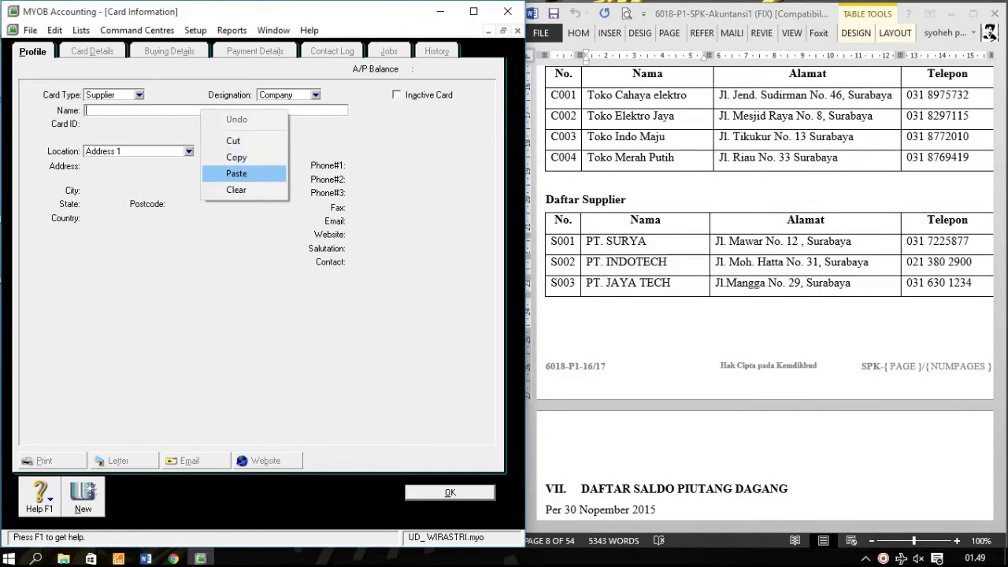
click(236, 174)
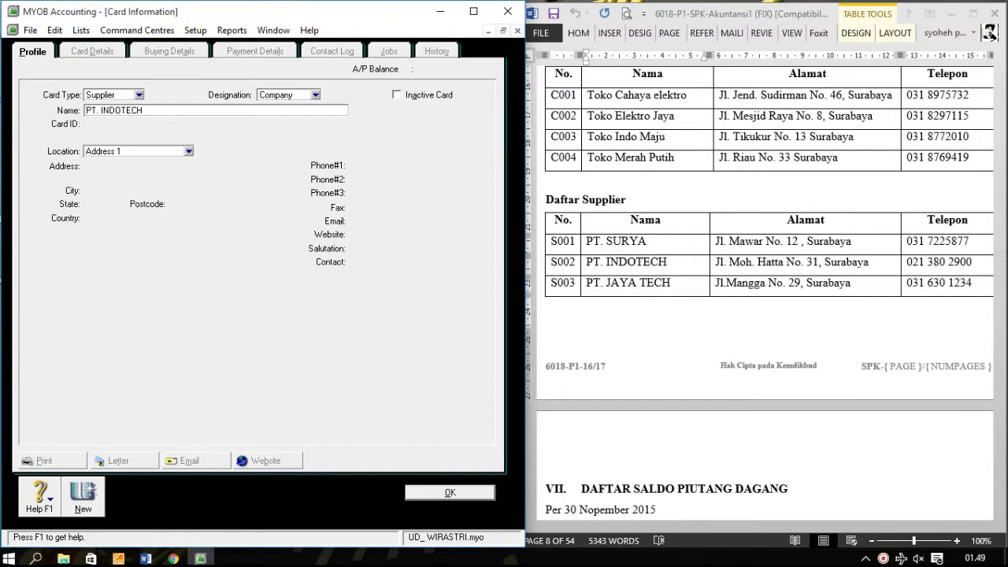
Step: Set the card ID of PT. INDOTECH to S002
key(Tab)
text(S002)
key(Tab)
key(Tab)
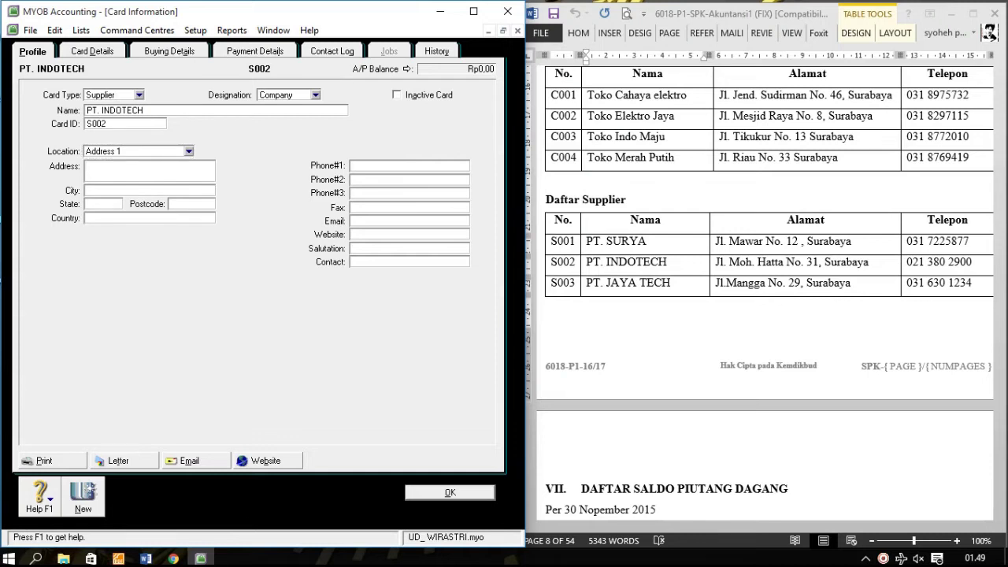
Step: Copy the PT. INDOTECH address from the Word supplier table into the card's address field
click(622, 262)
drag(871, 263, 717, 262)
right_click(717, 264)
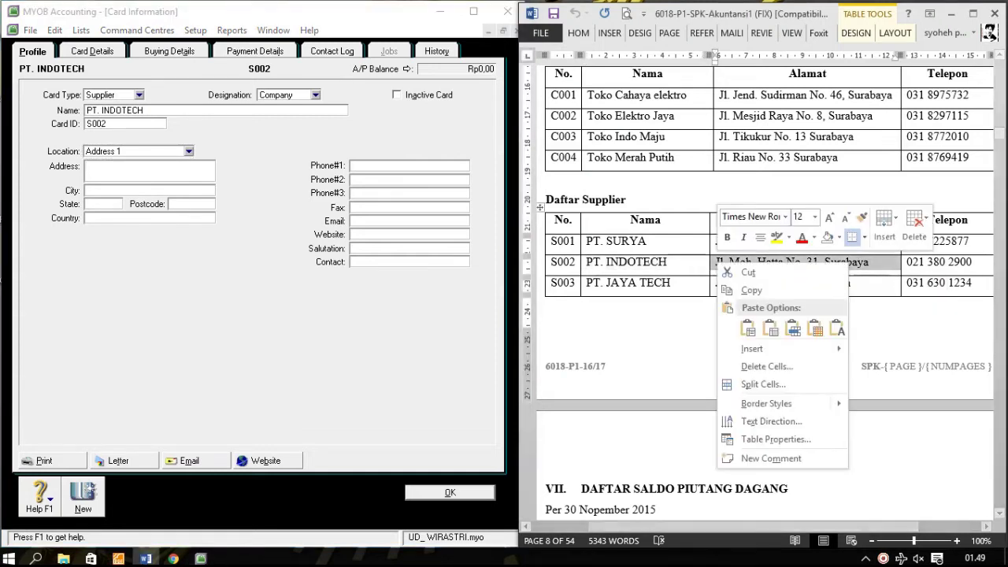
click(752, 290)
click(177, 177)
right_click(177, 179)
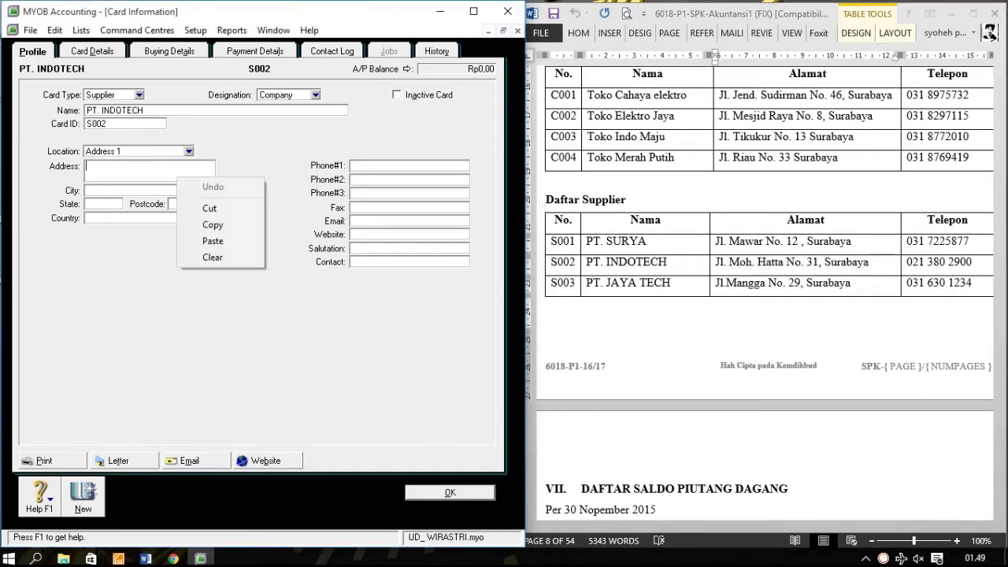
click(212, 241)
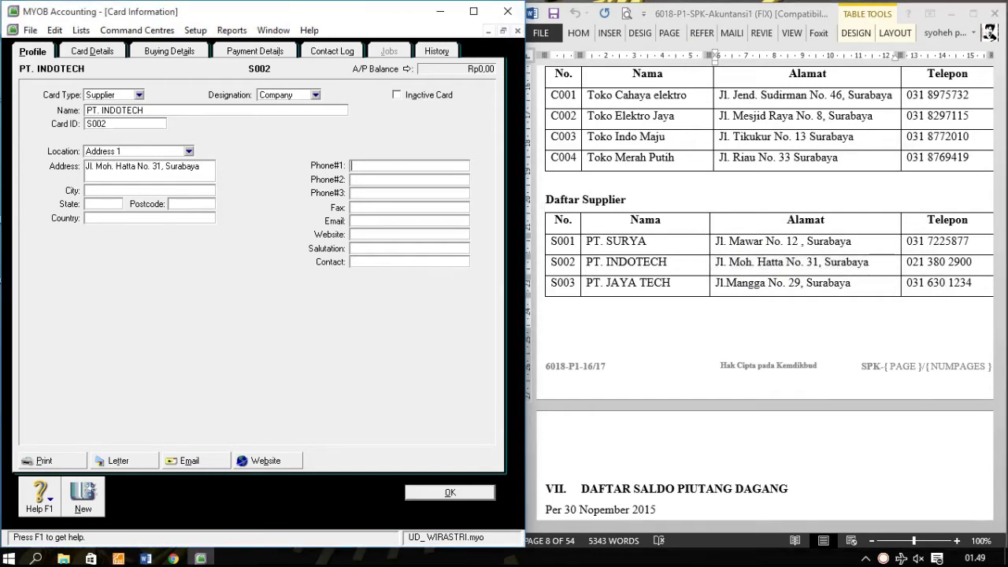
Step: Copy PT. INDOTECH's phone number from the Word supplier table into the card's Phone#1 field
drag(973, 262, 907, 263)
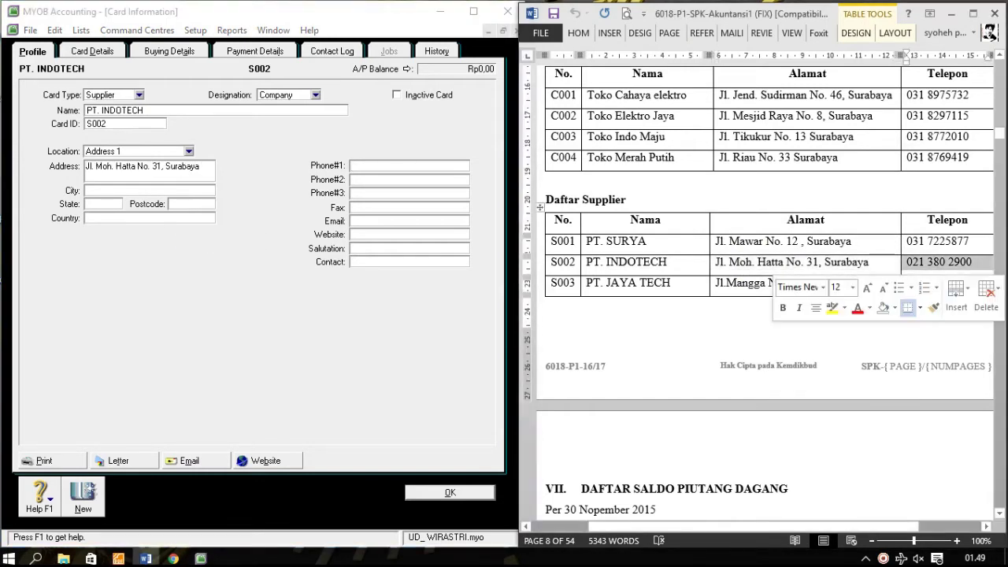
right_click(908, 264)
click(810, 291)
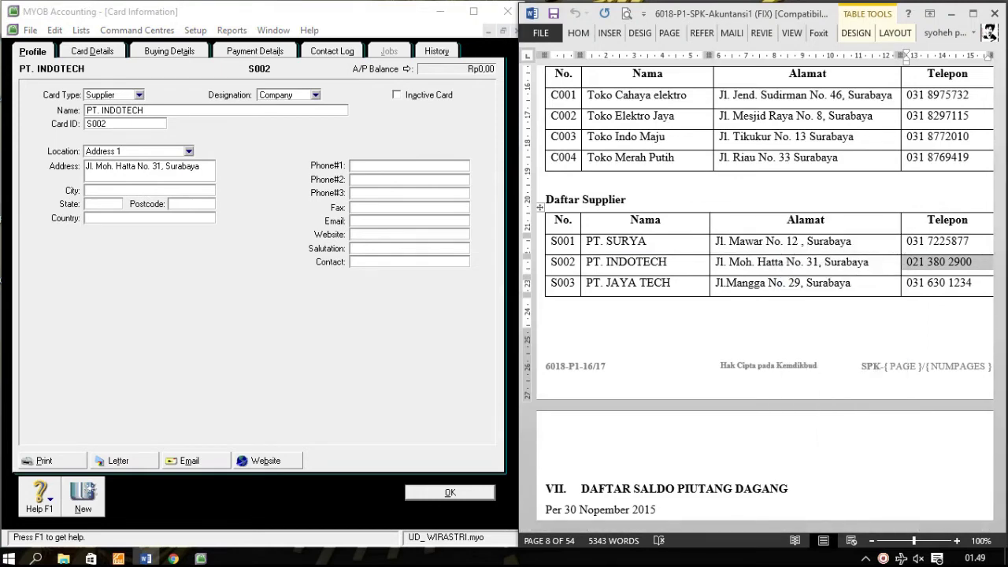
right_click(355, 165)
click(393, 229)
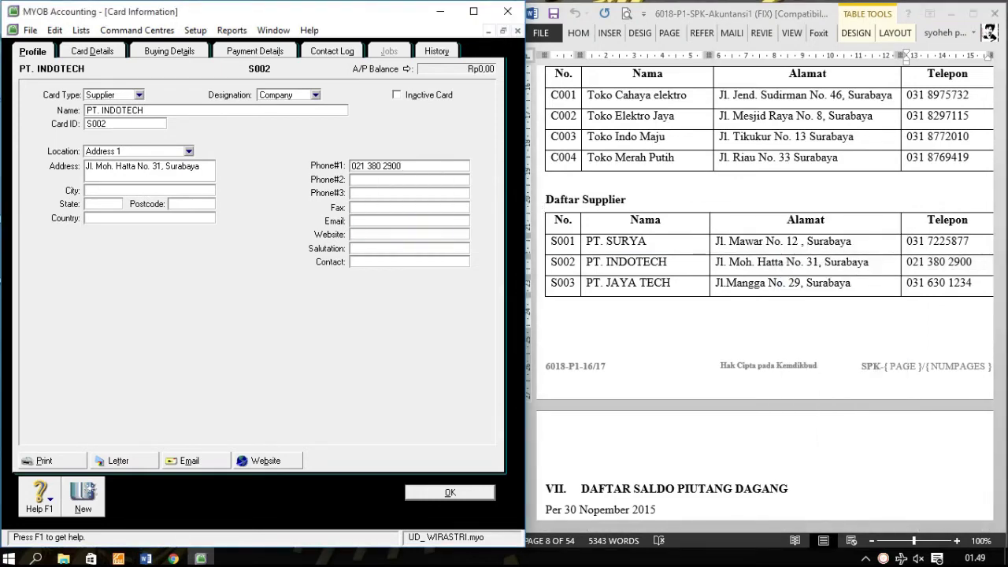
Step: Set PT. INDOTECH's freight tax code to N-T in its buying details
click(168, 51)
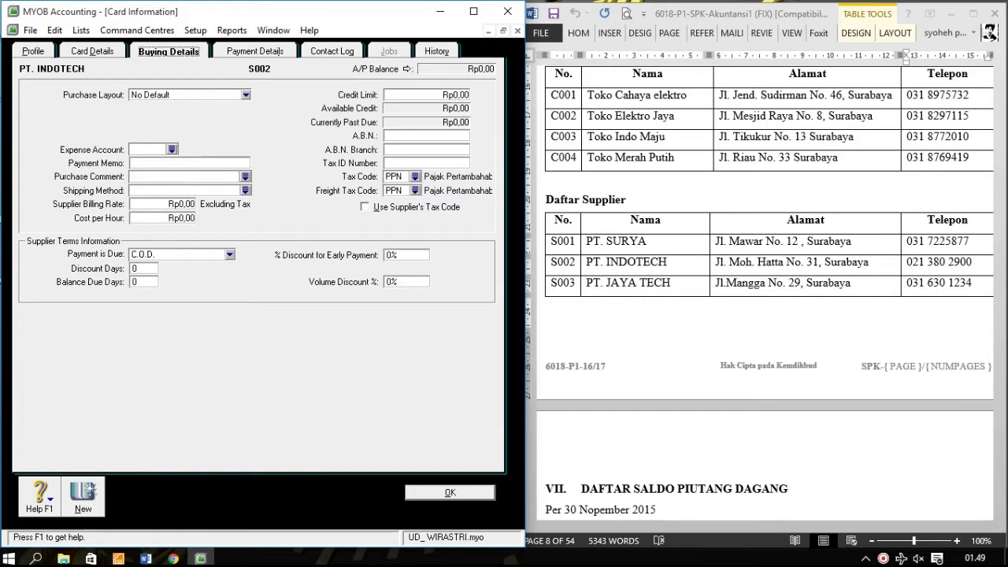
click(415, 191)
click(194, 202)
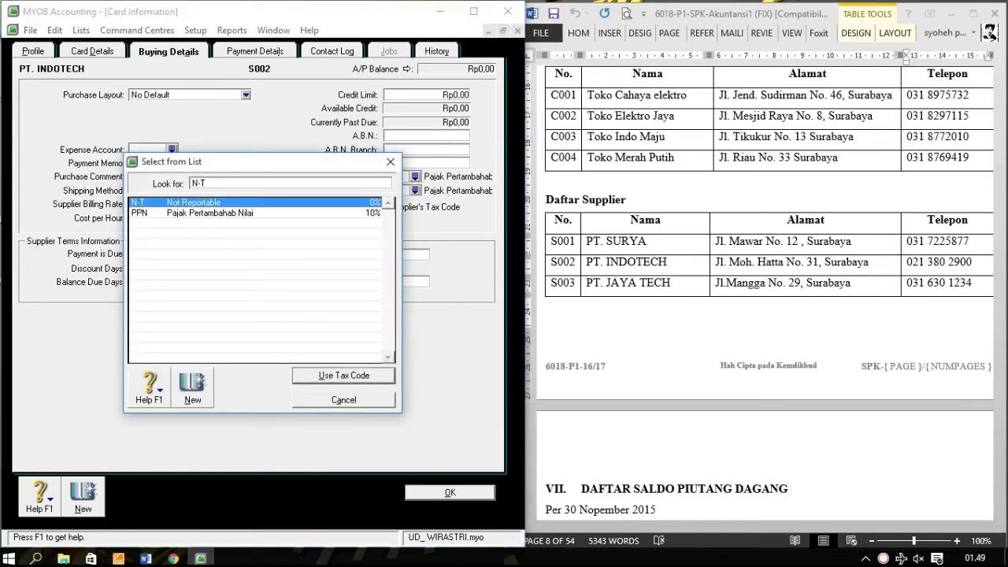
click(344, 375)
Step: Set PT. INDOTECH's terms to In a Given # of Days, 10 discount days, 30 balance due days and 3% early payment discount, and save the card
click(229, 255)
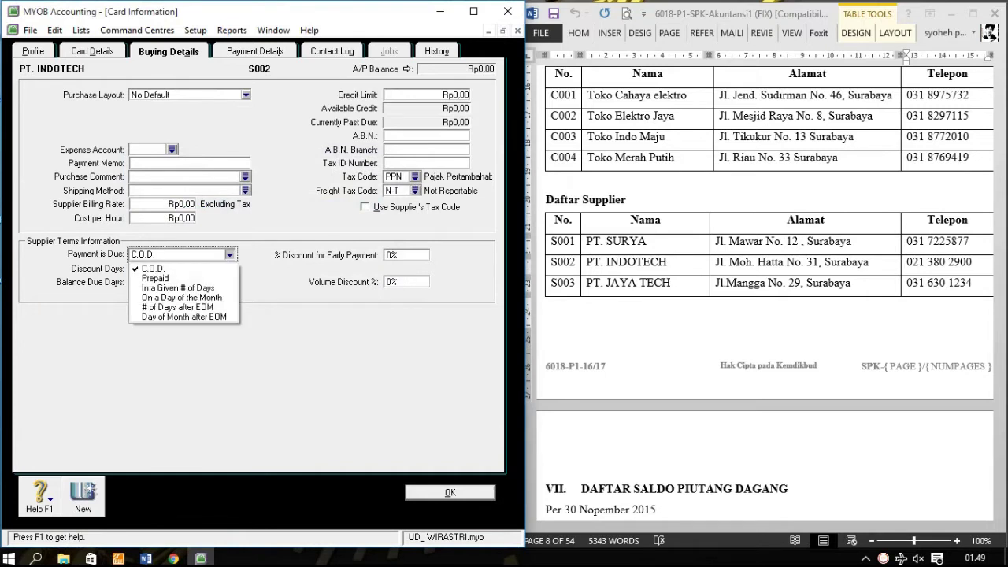
click(173, 286)
key(Tab)
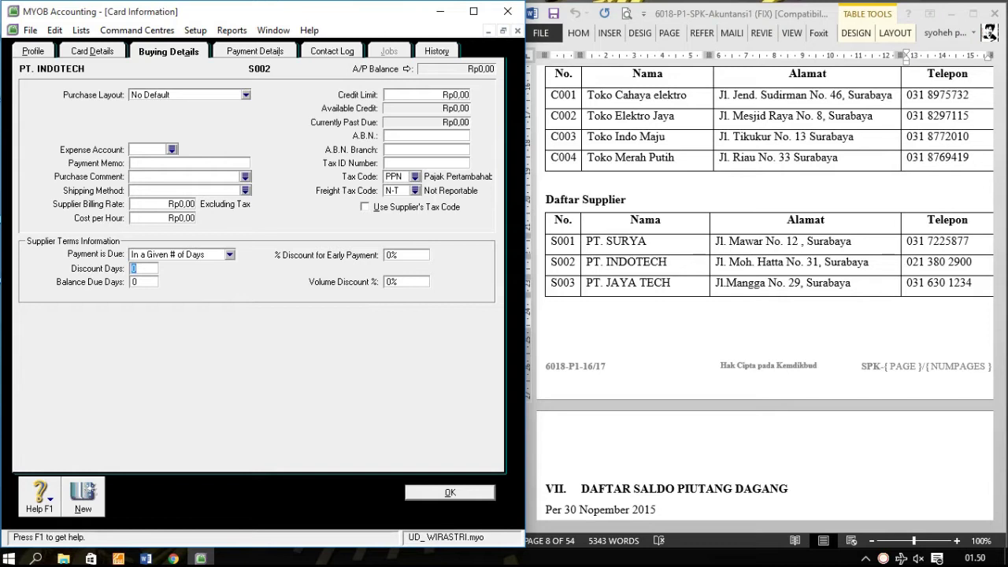
text(10)
key(Tab)
text(30)
key(Tab)
text(3)
key(Return)
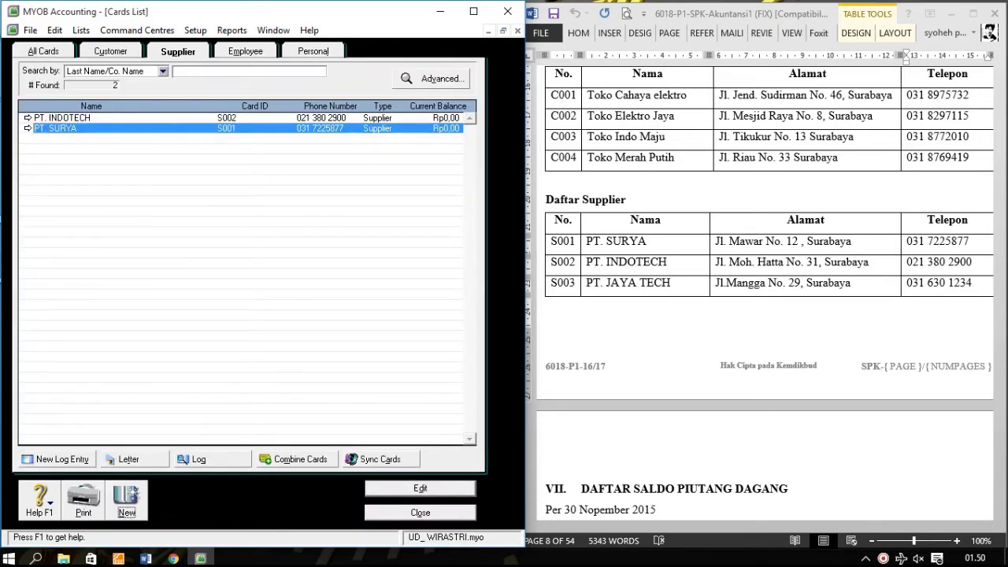
Step: Start a new supplier card and copy the name PT. JAYA TECH into it from the Word supplier table
key(Return)
key(alt+Tab)
drag(588, 283, 670, 283)
right_click(591, 284)
click(621, 312)
key(alt+Tab)
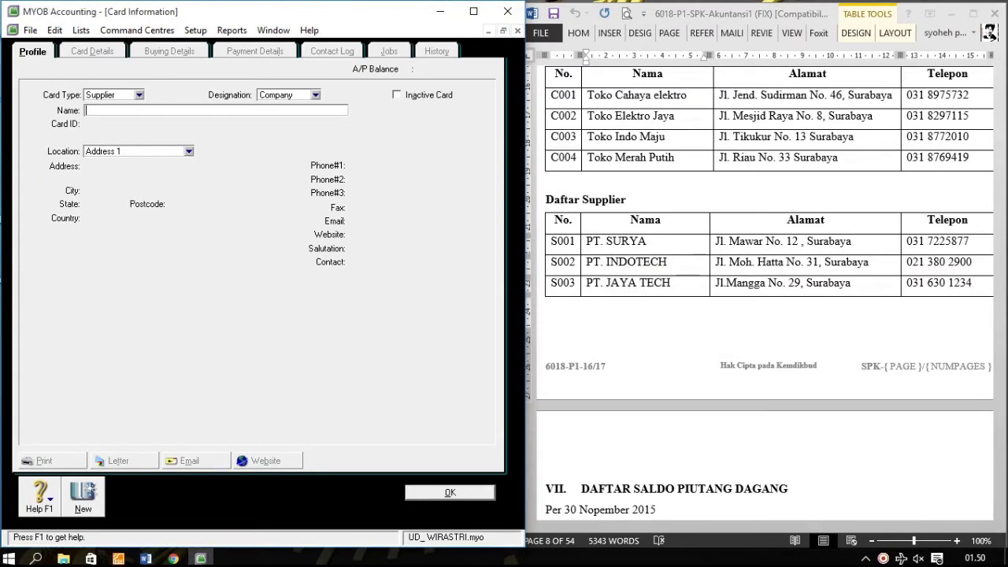
right_click(172, 112)
click(206, 175)
Step: Set the card ID of PT. JAYA TECH to S003
key(Tab)
text(S003)
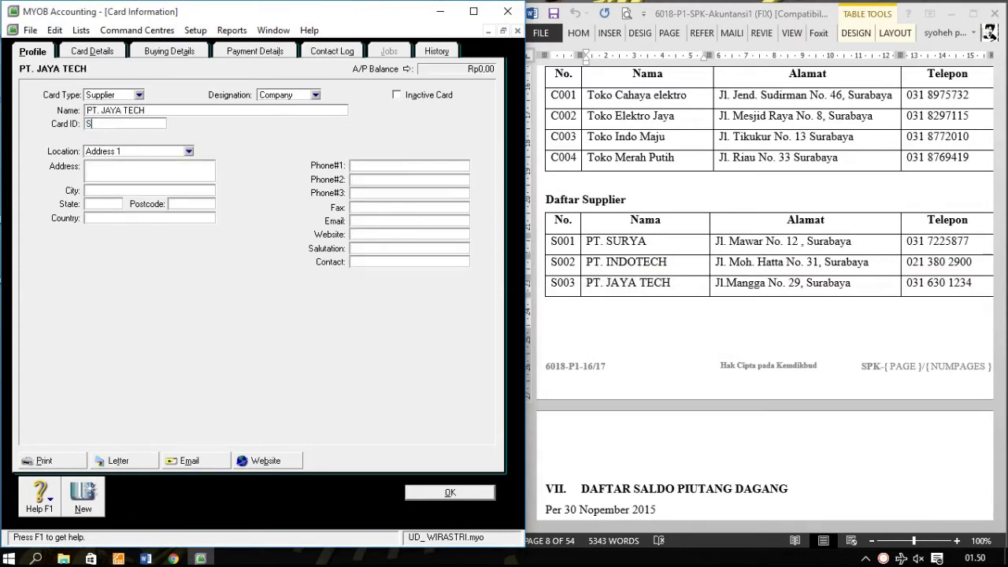
key(Tab)
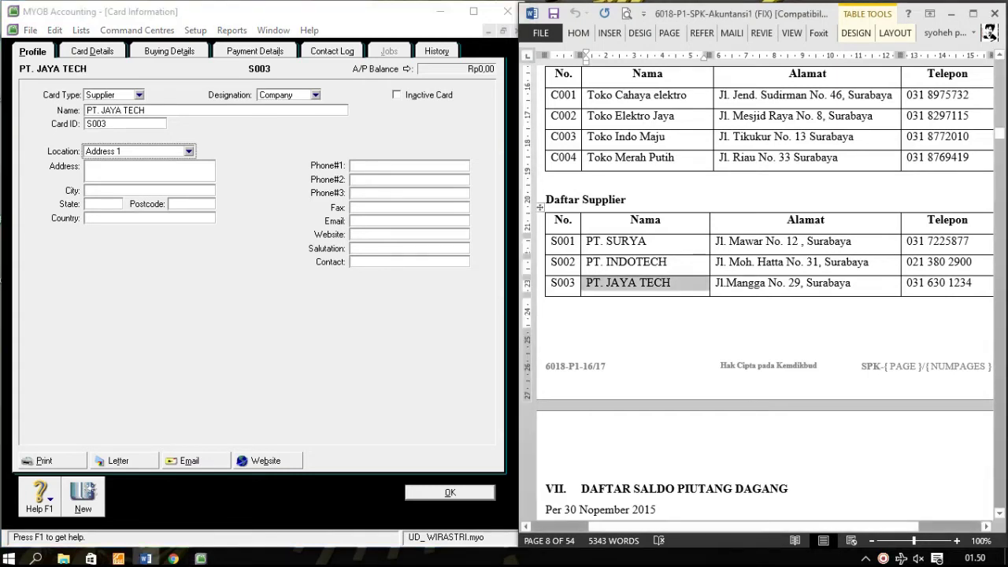
Step: Copy the PT. JAYA TECH address from the Word supplier table into the card's address field
click(714, 283)
right_click(714, 284)
click(749, 312)
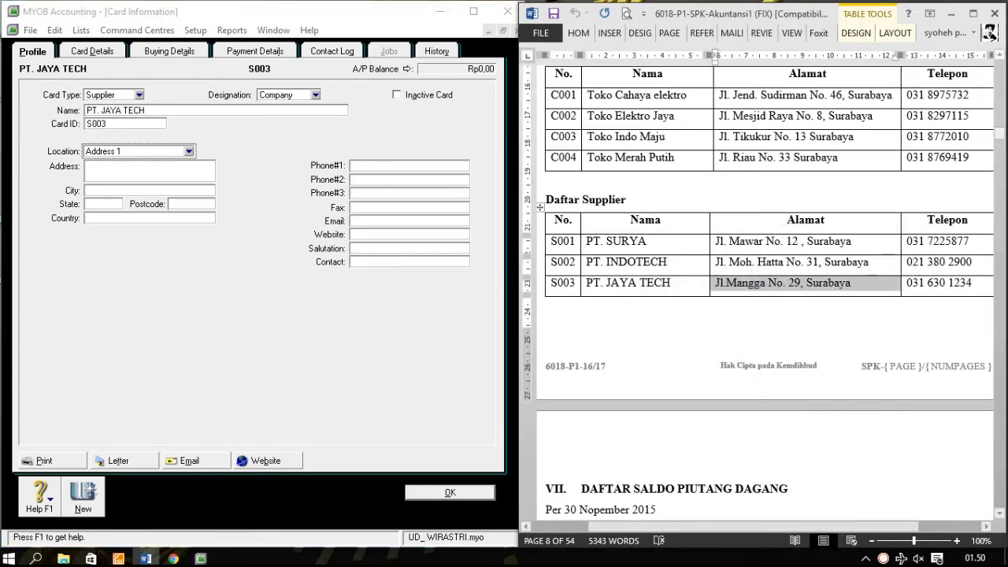
right_click(158, 170)
click(150, 168)
right_click(128, 173)
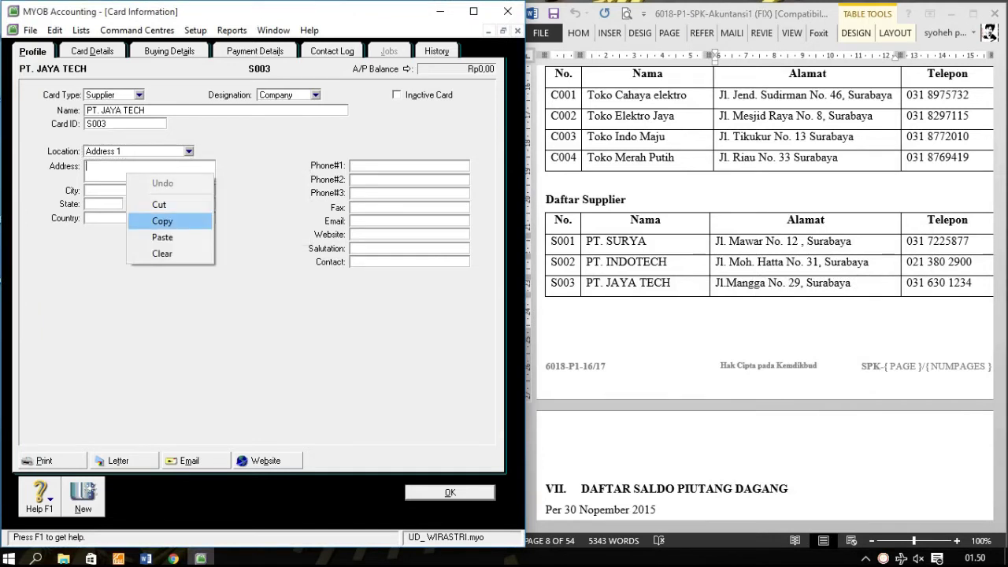
click(162, 237)
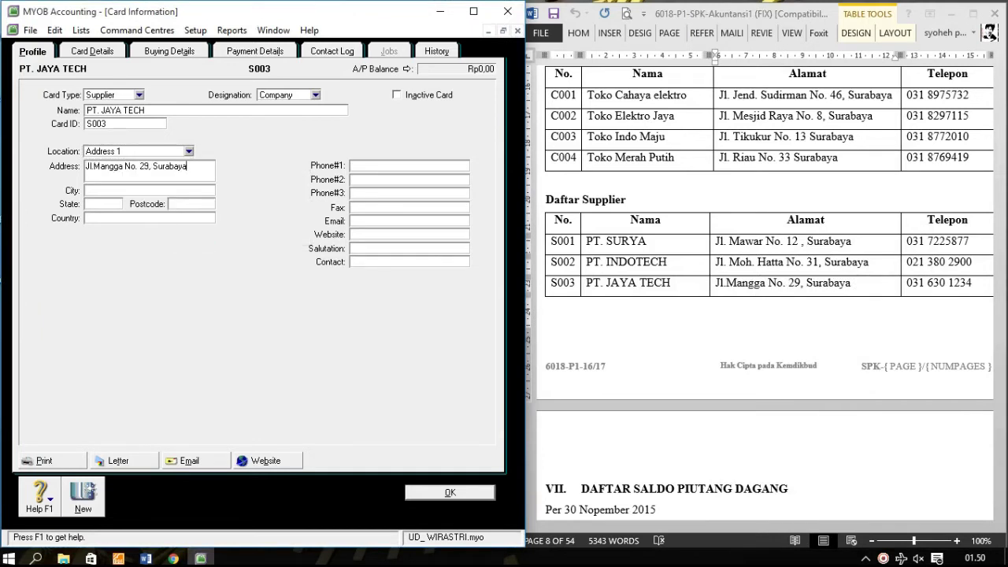
Step: Copy PT. JAYA TECH's phone number from the Word supplier table into the card's Phone#1 field and open the card's buying details
click(905, 284)
click(905, 283)
right_click(909, 284)
click(812, 312)
right_click(403, 168)
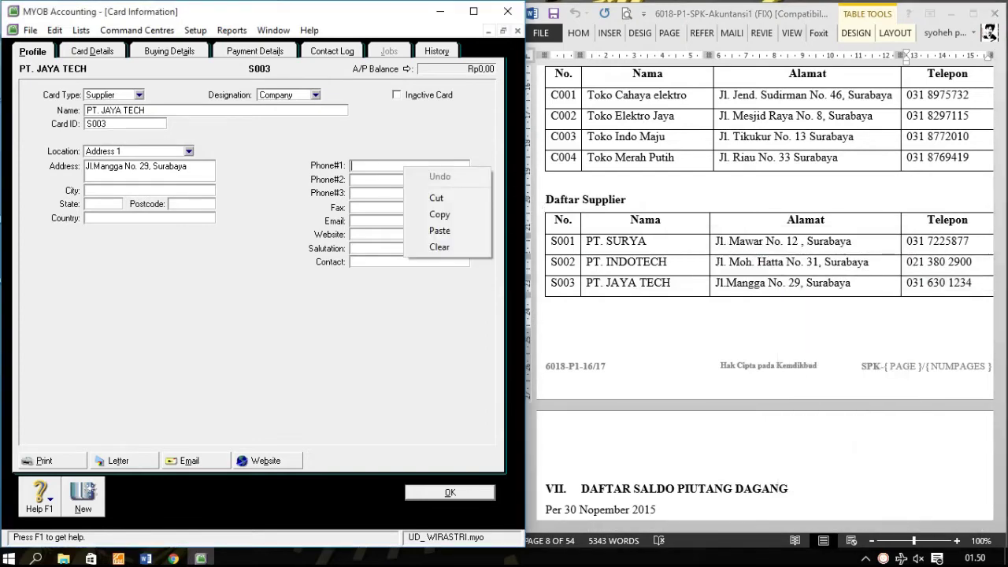
click(439, 231)
click(169, 51)
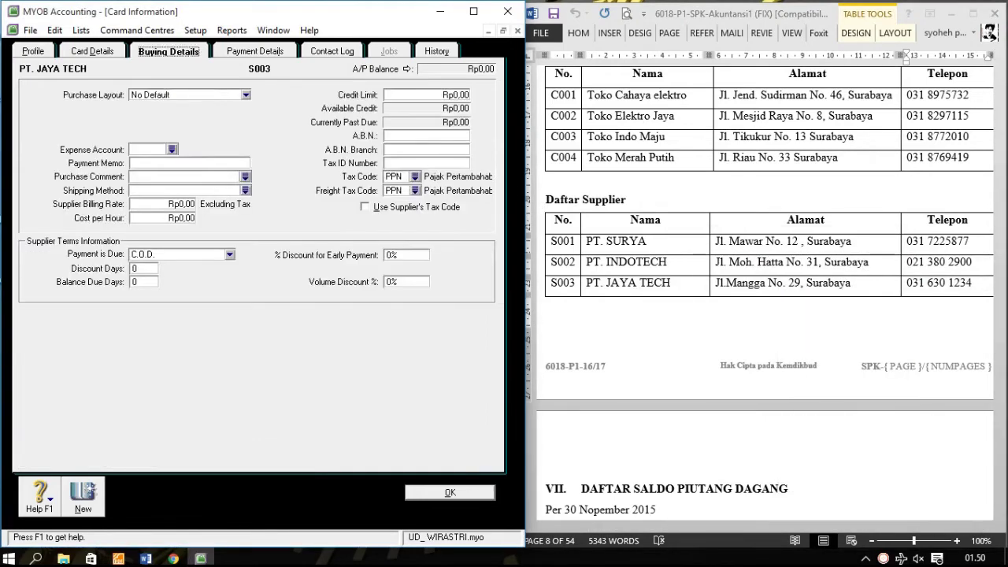
Step: Set PT. JAYA TECH's freight tax code to N-T and its terms to In a Given # of Days, 10 discount days, 30 due days, 3% early-payment discount
click(415, 190)
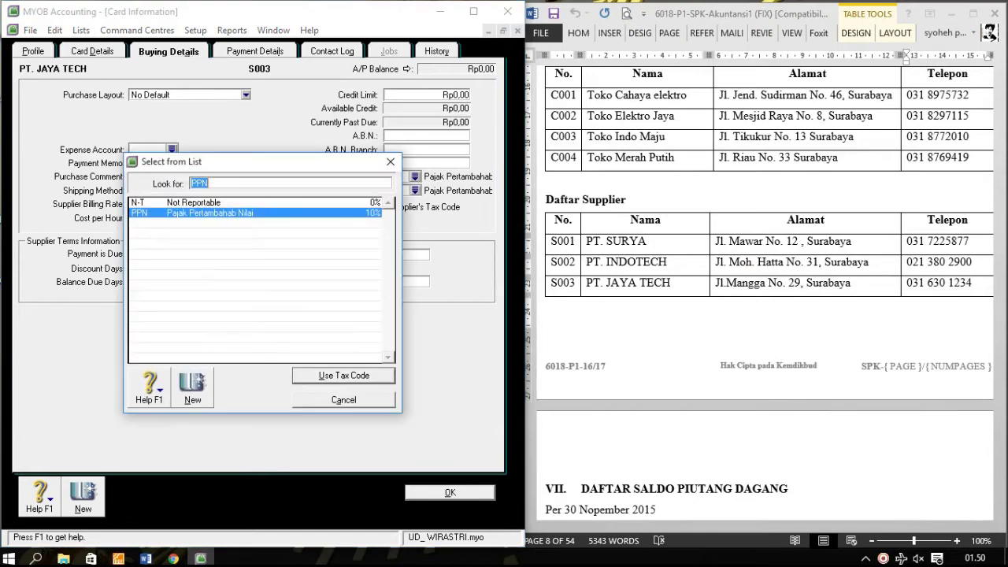
double_click(186, 202)
click(230, 254)
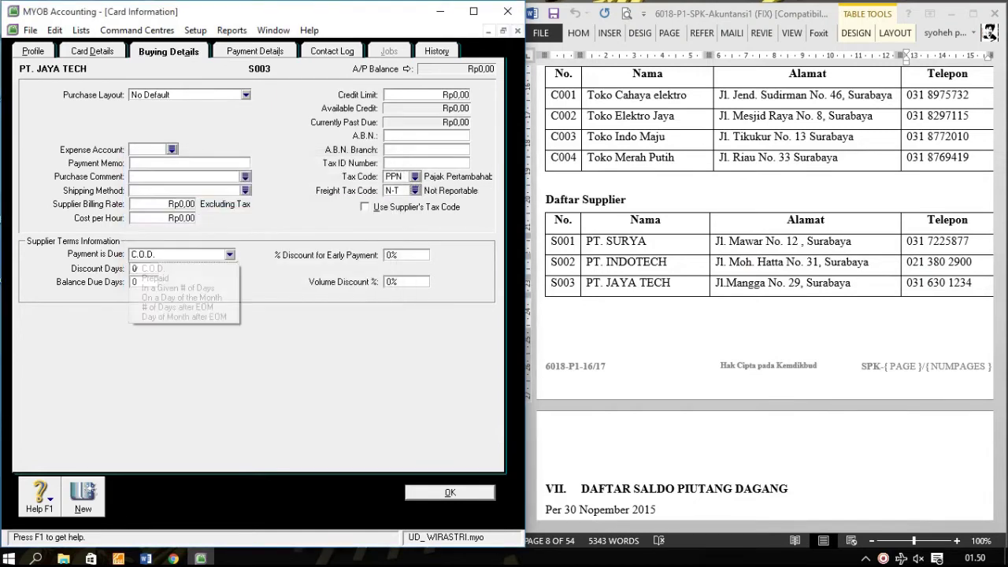
click(166, 289)
key(Tab)
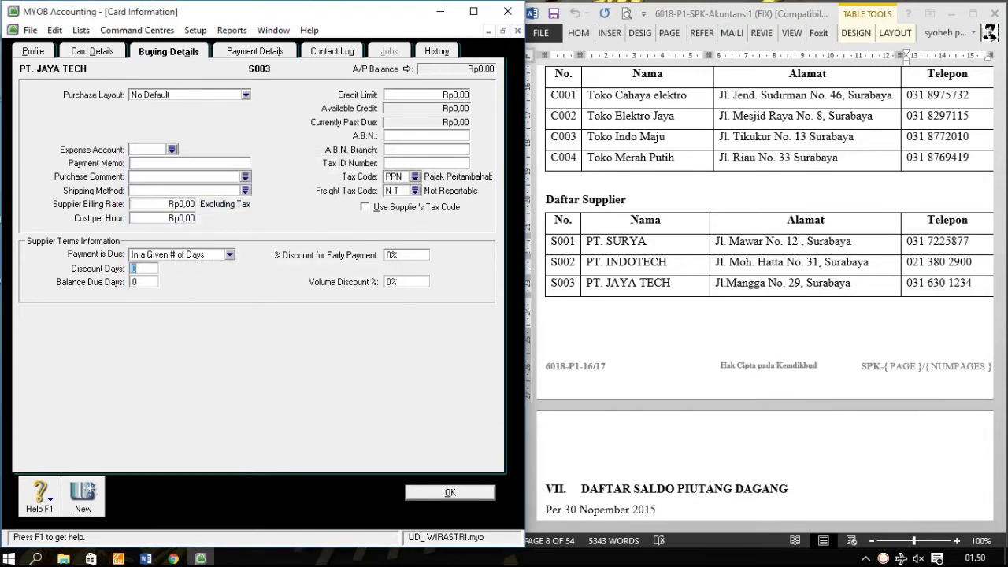
text(10)
key(Tab)
text(30)
key(Tab)
text(3)
key(Return)
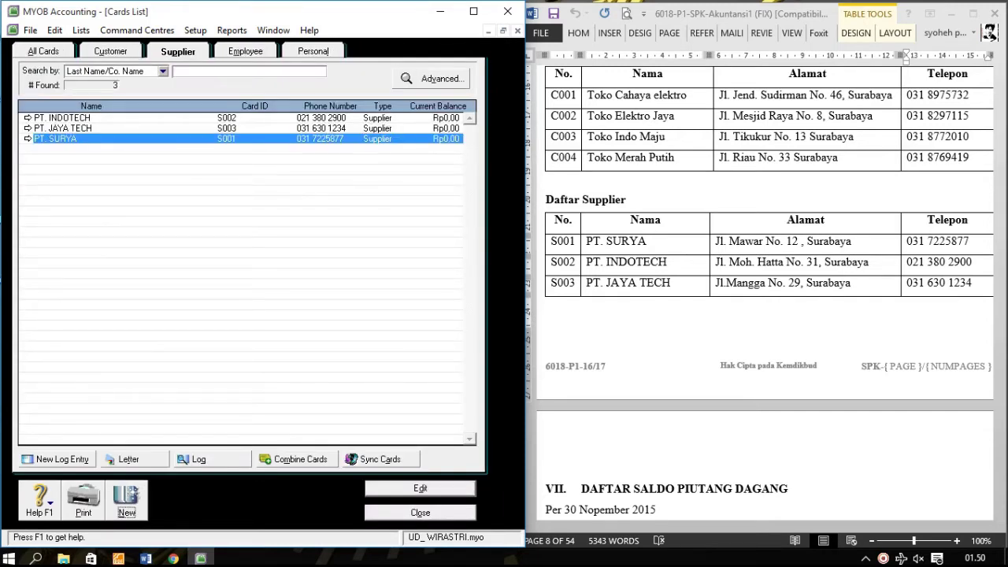
Step: Review the complete, customer and supplier card lists, and close the cards list
click(43, 51)
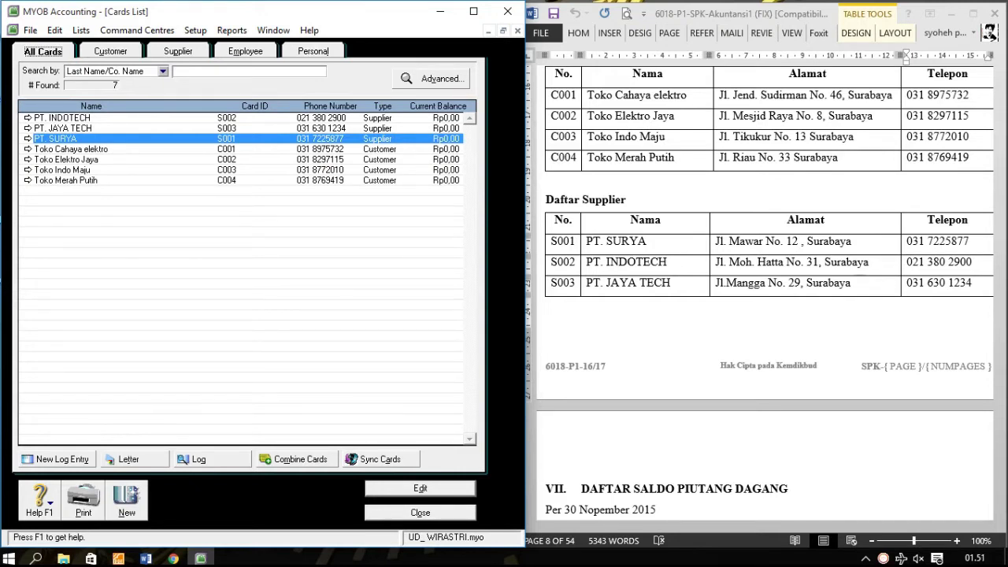
click(110, 51)
click(178, 52)
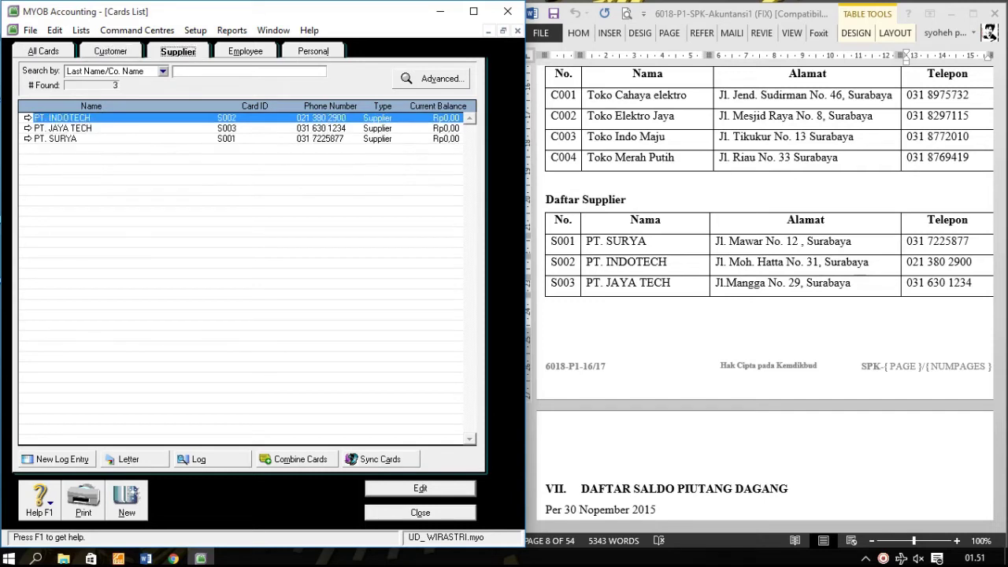
click(110, 52)
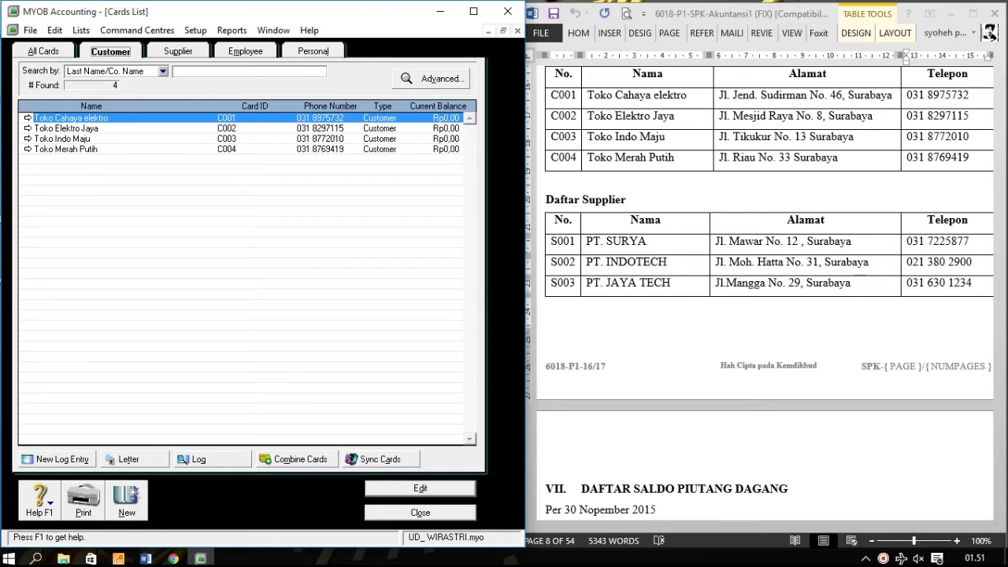
key(Escape)
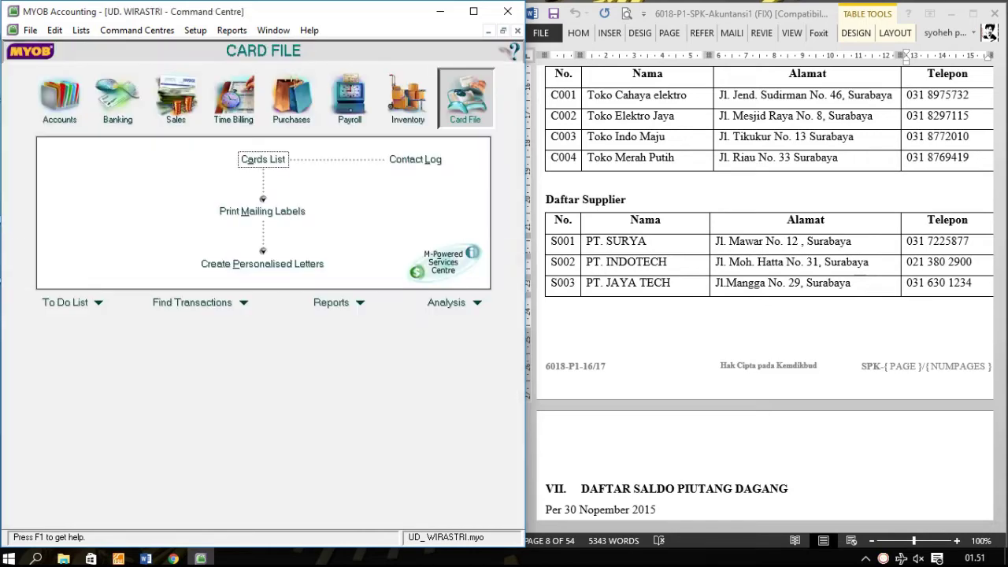
Step: Find the receivables and payables balance tables, sections VII and VIII, in the Word document
scroll(756, 291, down, 8)
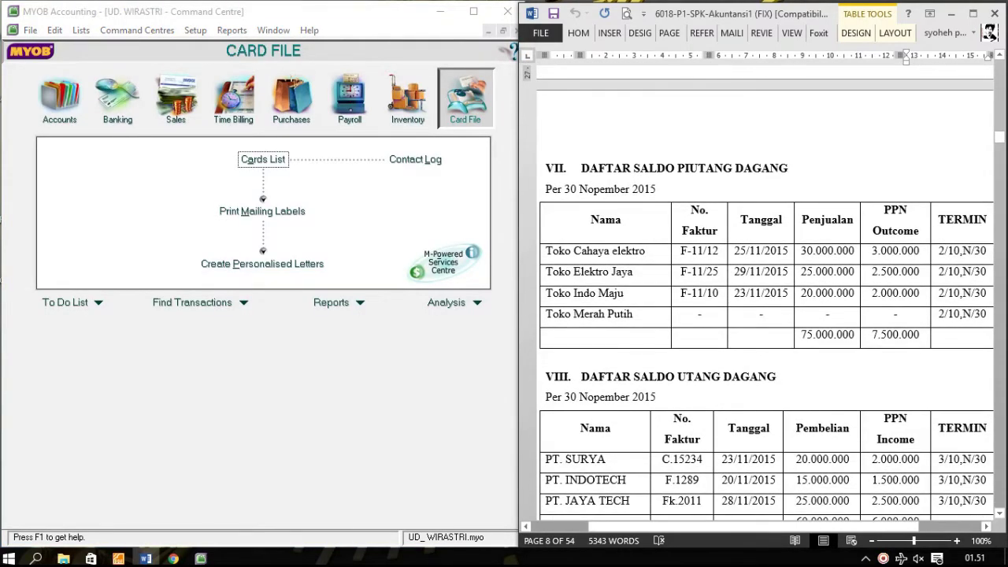
scroll(766, 308, down, 2)
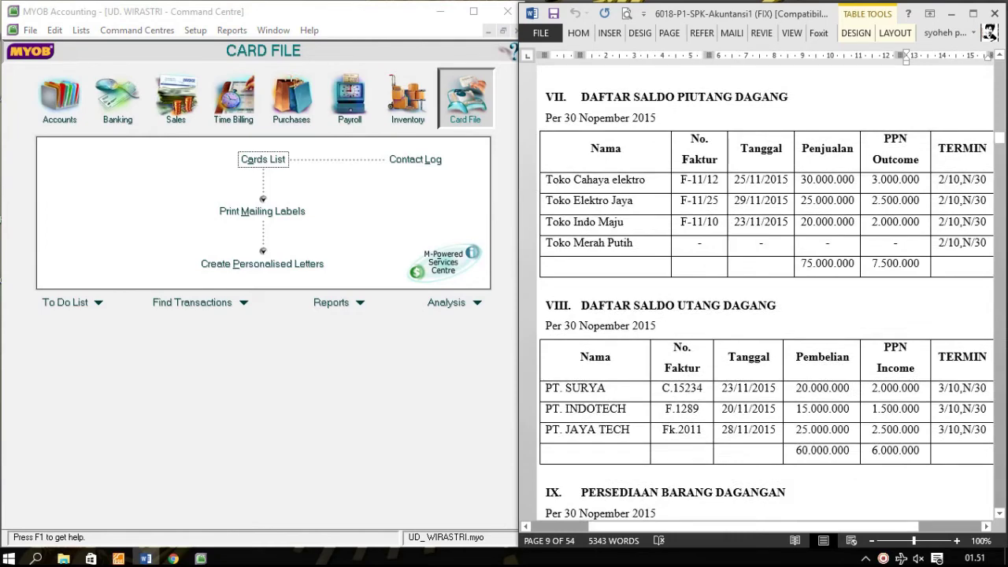
scroll(766, 291, down, 1)
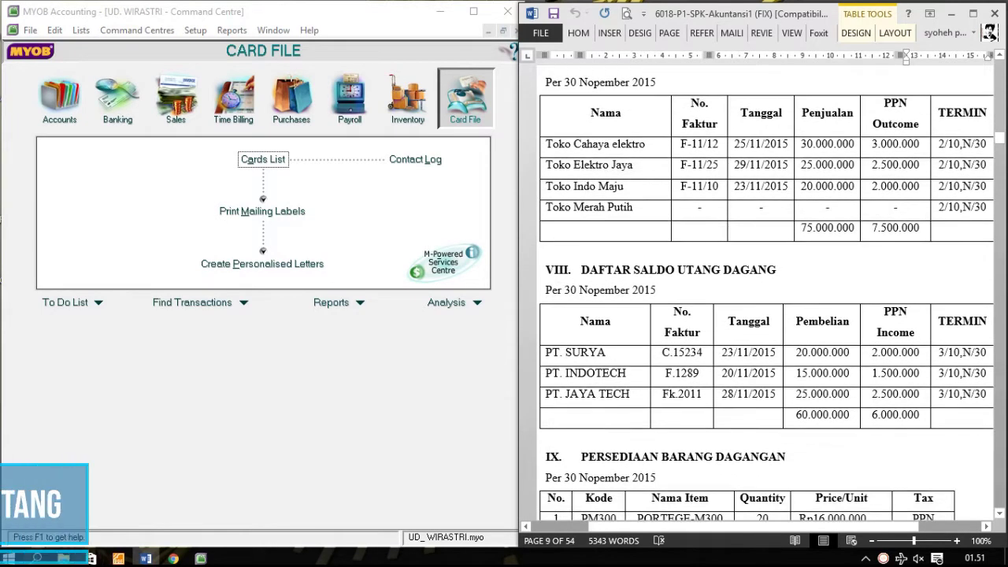
scroll(765, 291, up, 2)
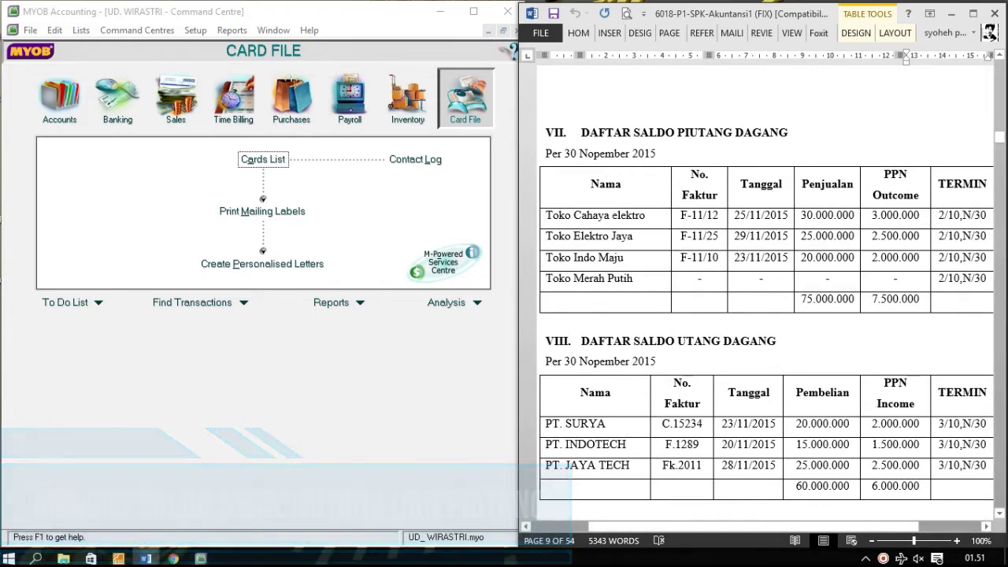
click(556, 133)
key(ctrl+e)
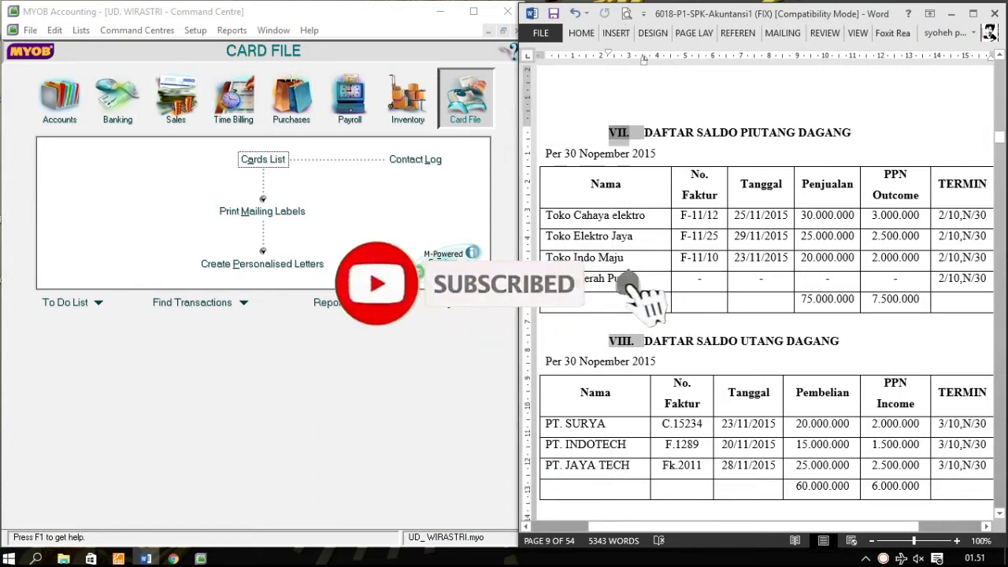
key(ctrl+z)
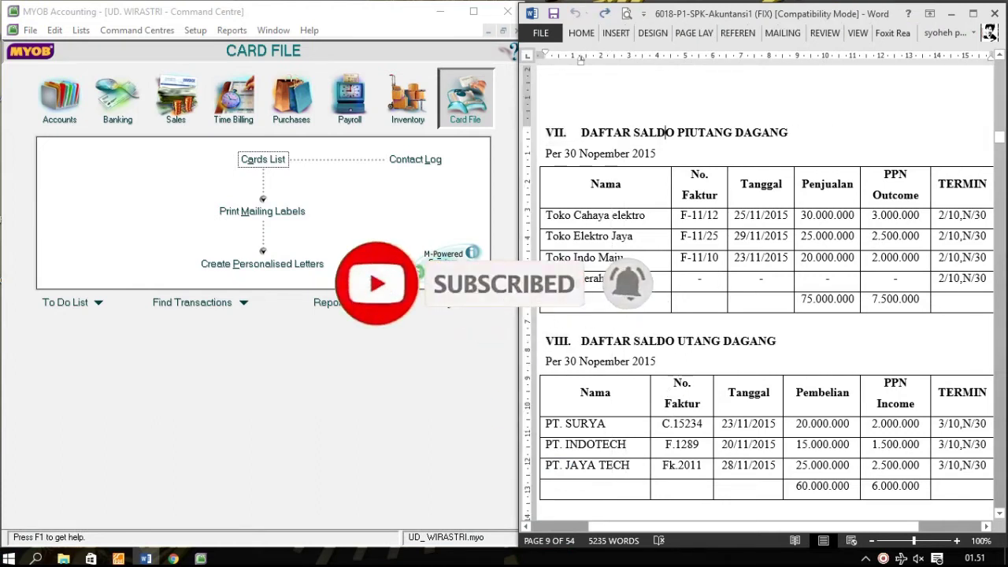
Step: Open the customer opening balances in MYOB and add a historical sale for Toko Cahaya elektro
drag(789, 132, 582, 133)
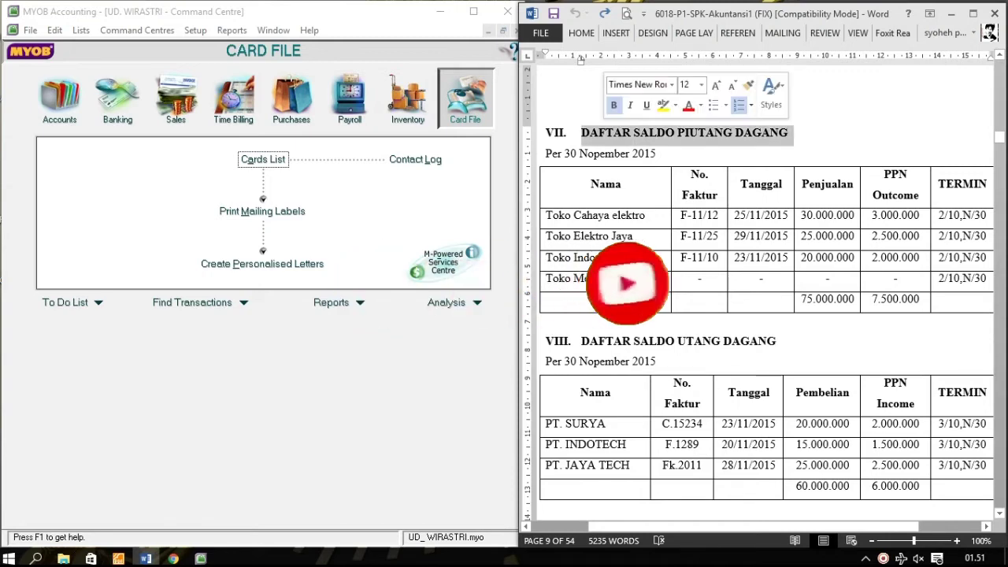
click(611, 215)
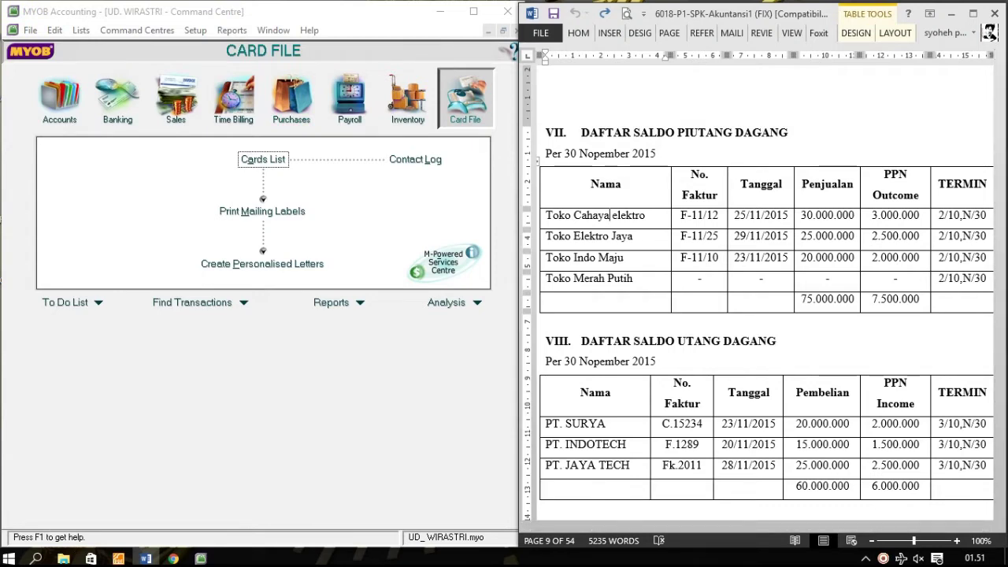
click(195, 30)
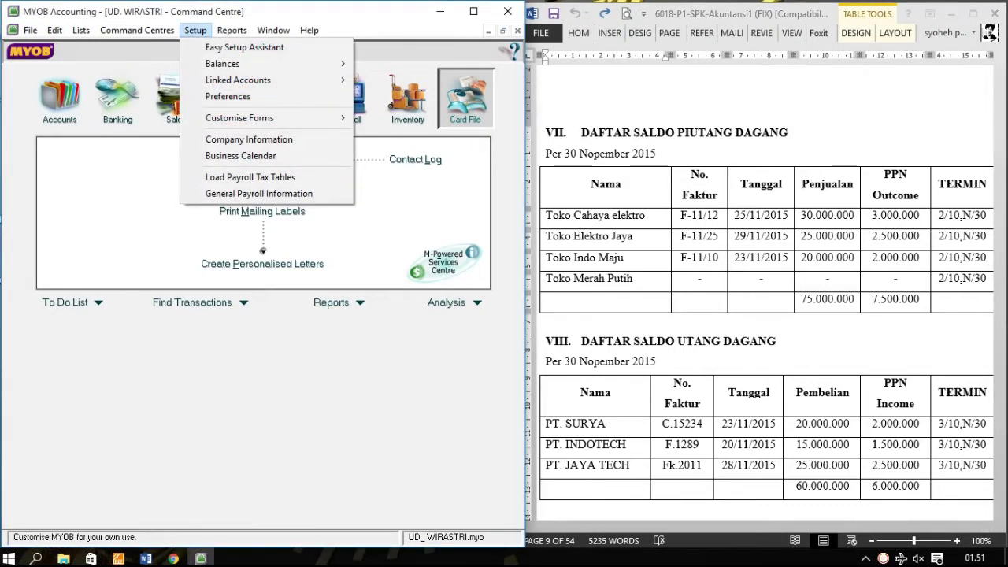
mouse_move(236, 63)
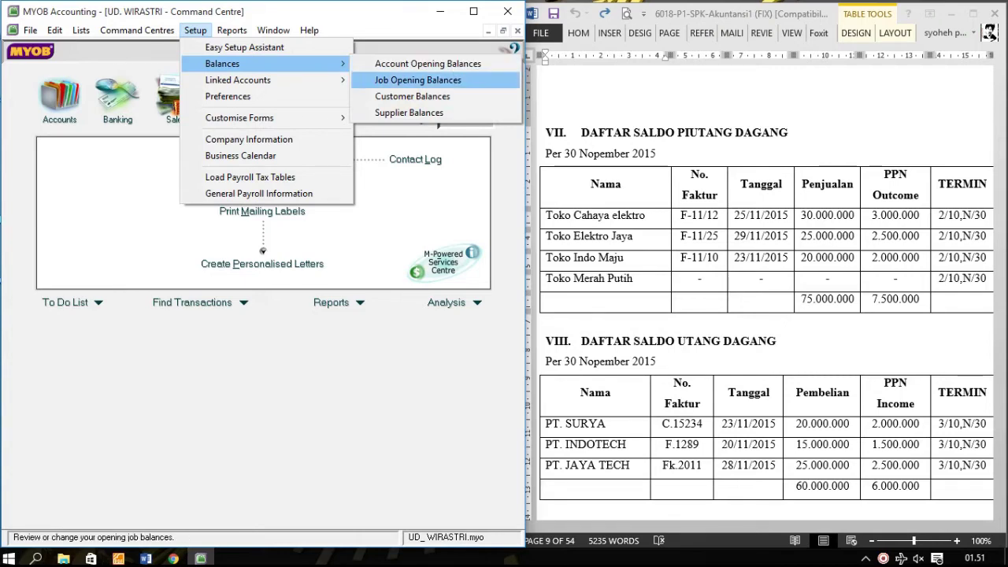
click(412, 96)
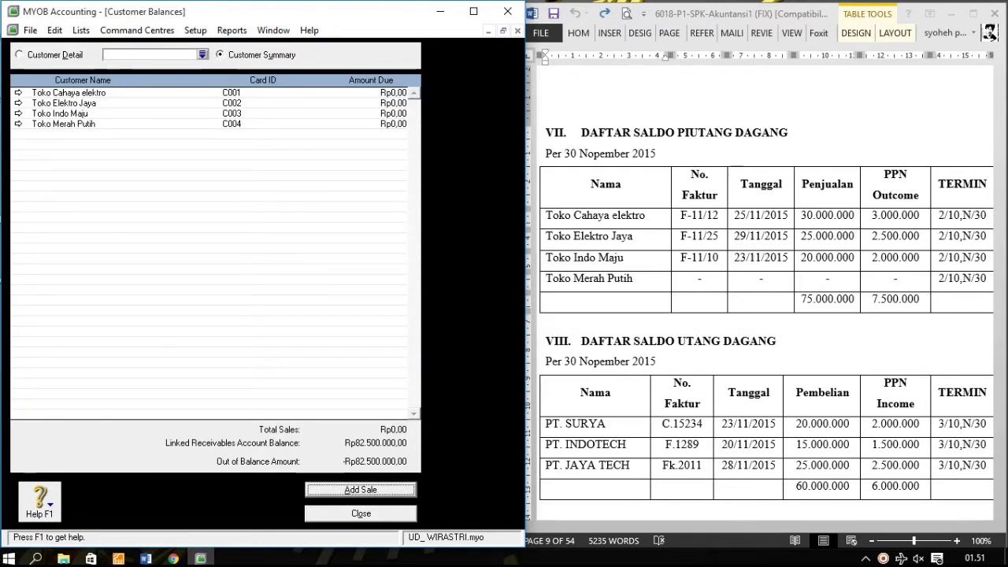
key(Return)
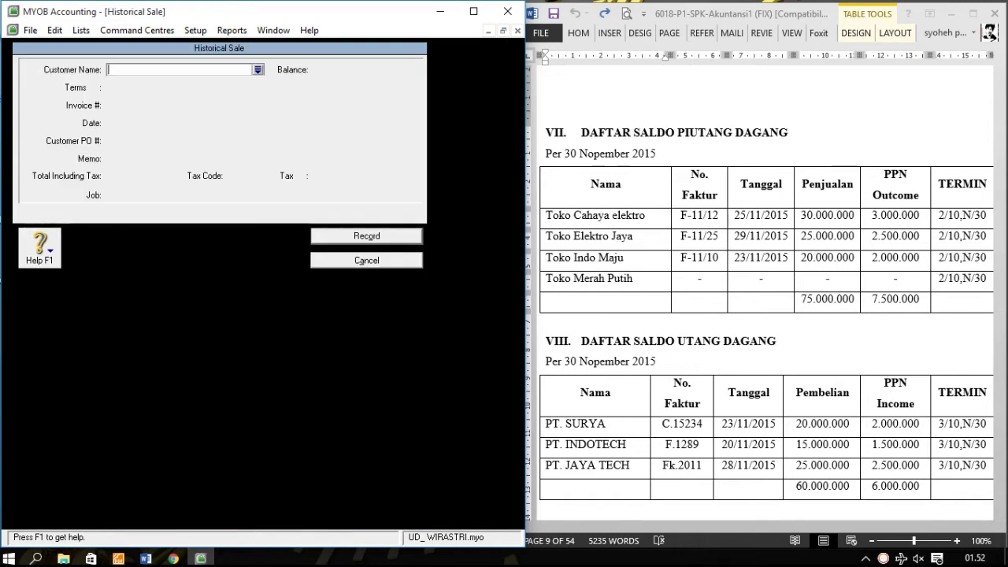
key(Tab)
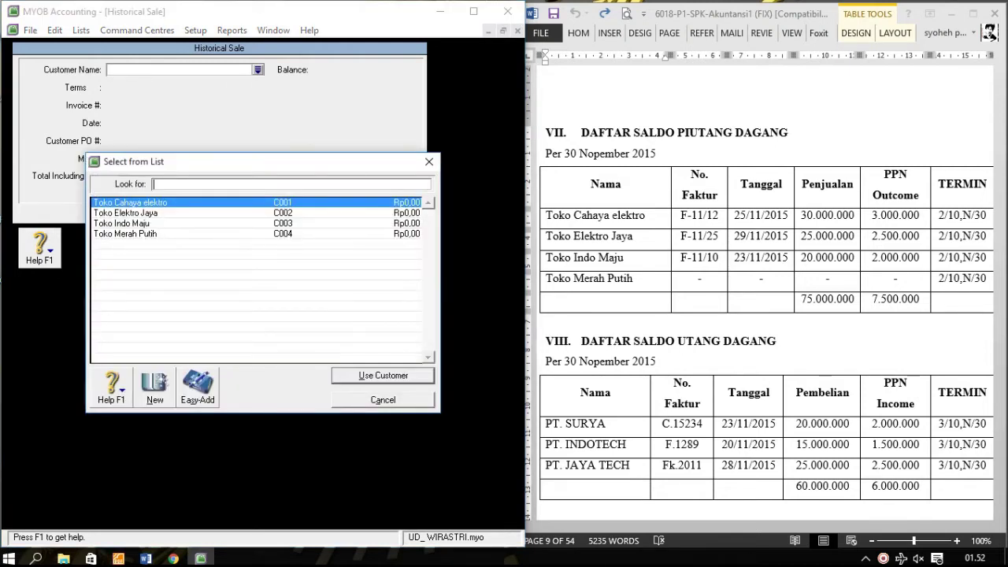
key(Return)
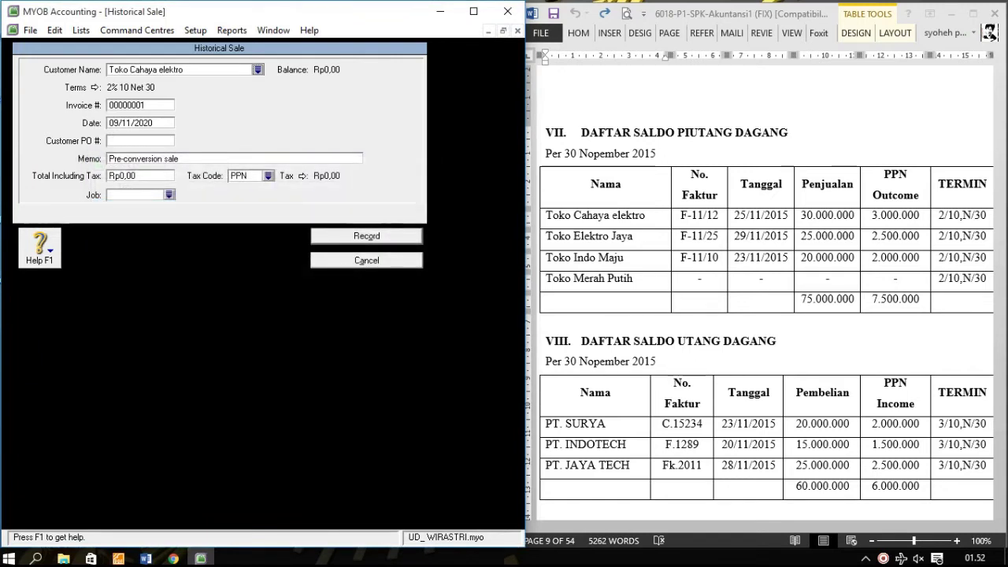
Step: Copy invoice number F-11/12 from the Word receivables table into the historical sale's invoice number
click(610, 216)
drag(682, 216, 717, 216)
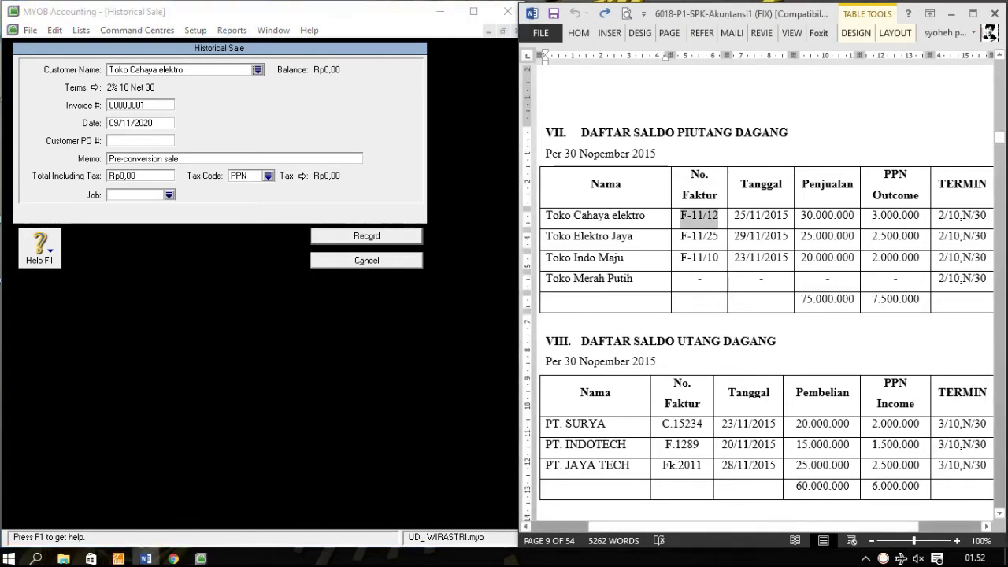
right_click(709, 216)
click(742, 243)
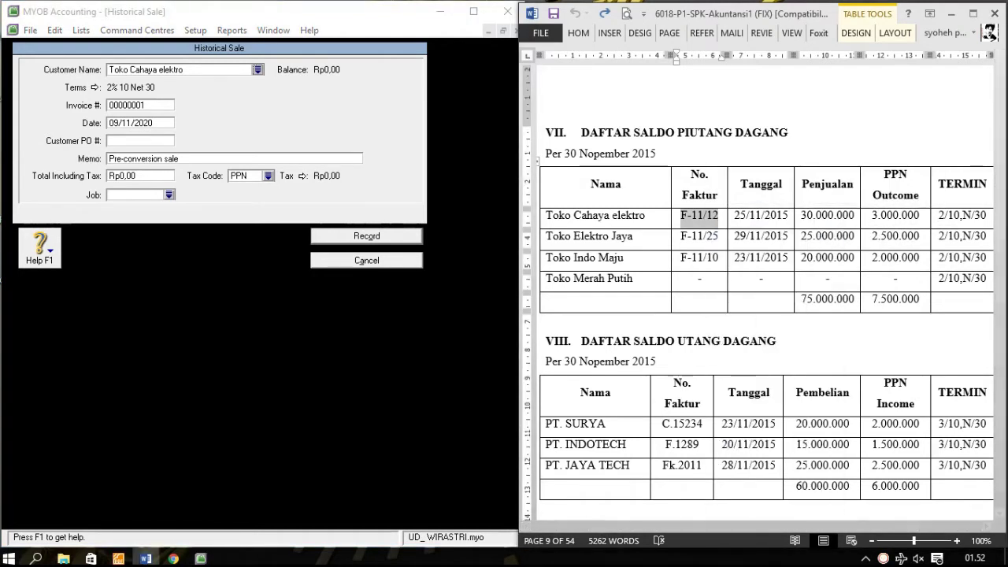
click(130, 105)
right_click(148, 105)
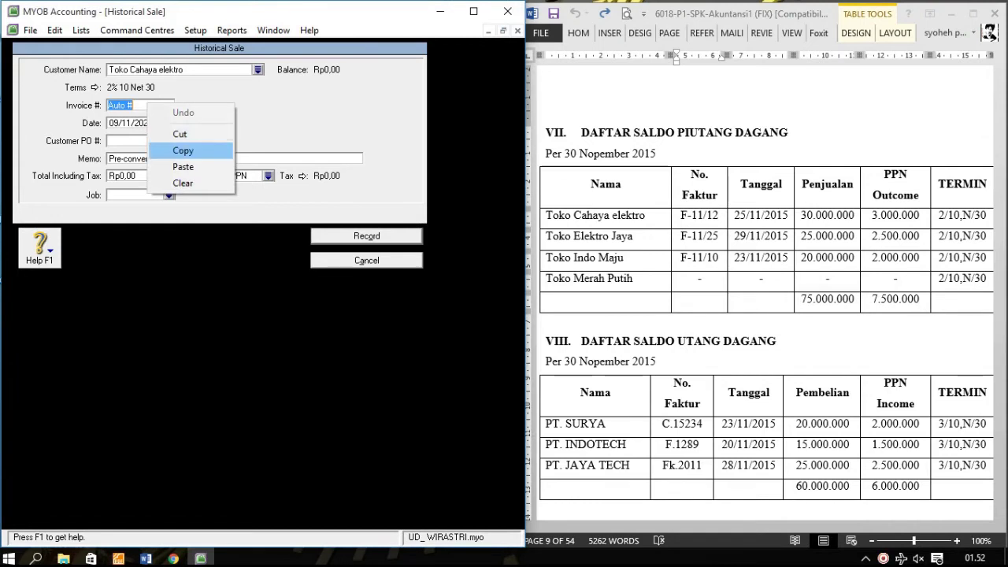
click(182, 167)
key(Tab)
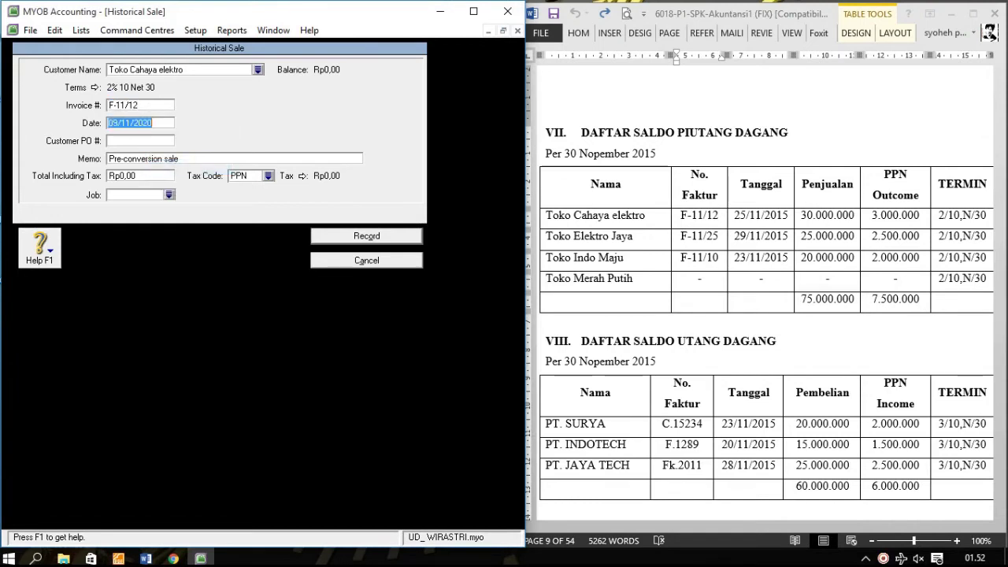
Step: Set the historical sale's date to 25/11/2015 and its memo to SALDO AWAL PIUTANG DAGANG
text(25/11/2015)
key(Tab)
key(Tab)
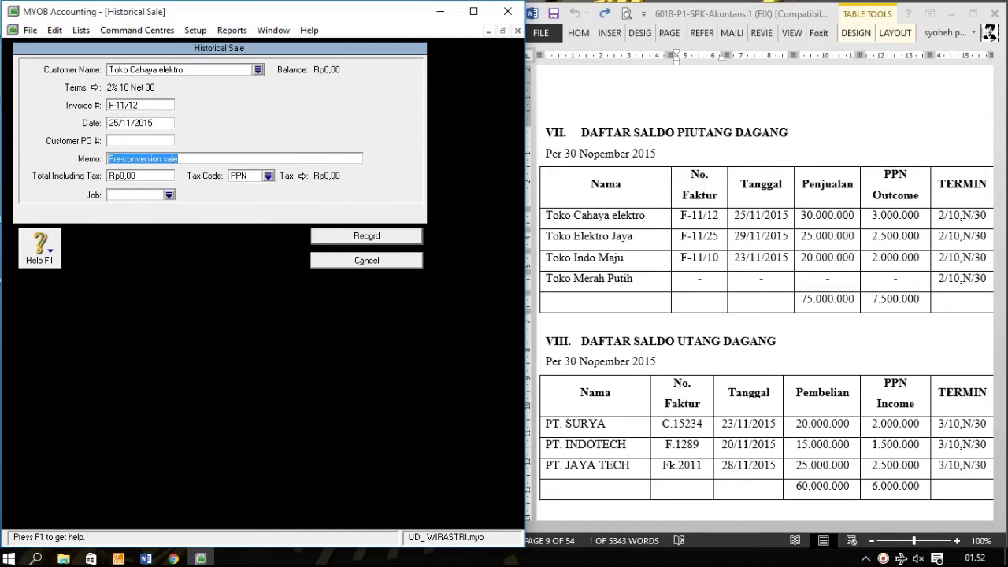
text(SAL)
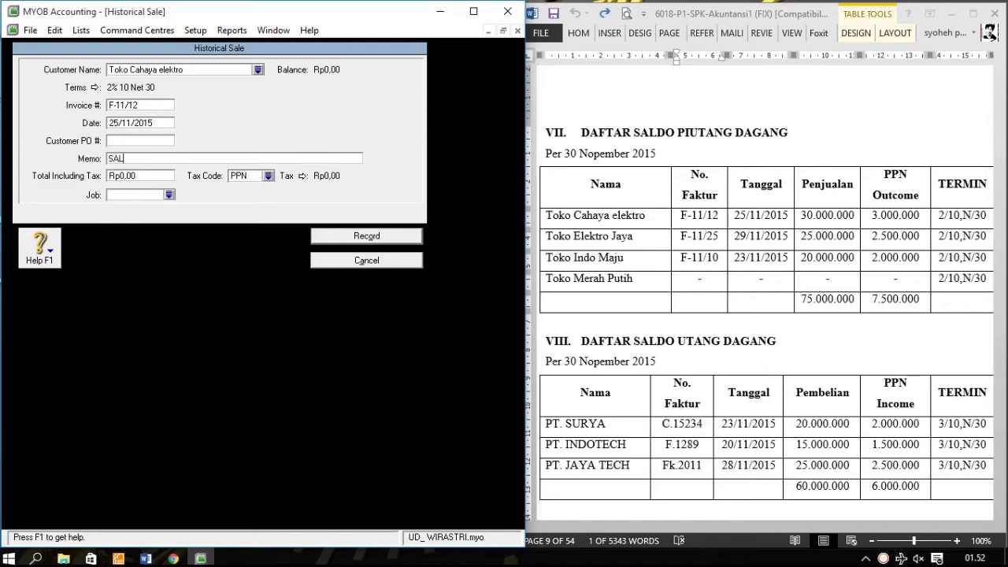
text(DO AWAL PIUTANG DAGANG)
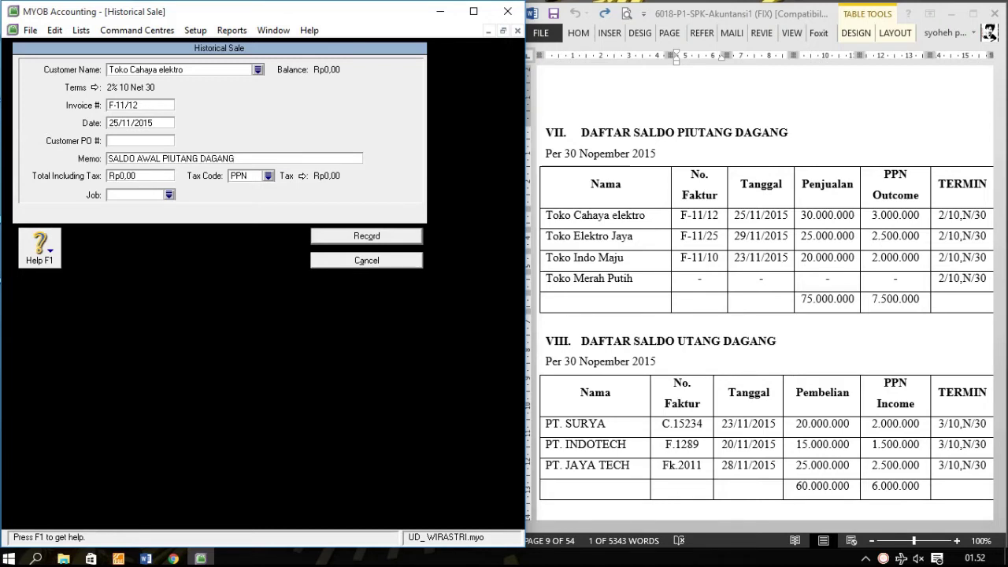
Step: Set the total including tax to Rp33.000.000,00, keep tax code PPN, and record the Toko Cahaya elektro sale
click(122, 176)
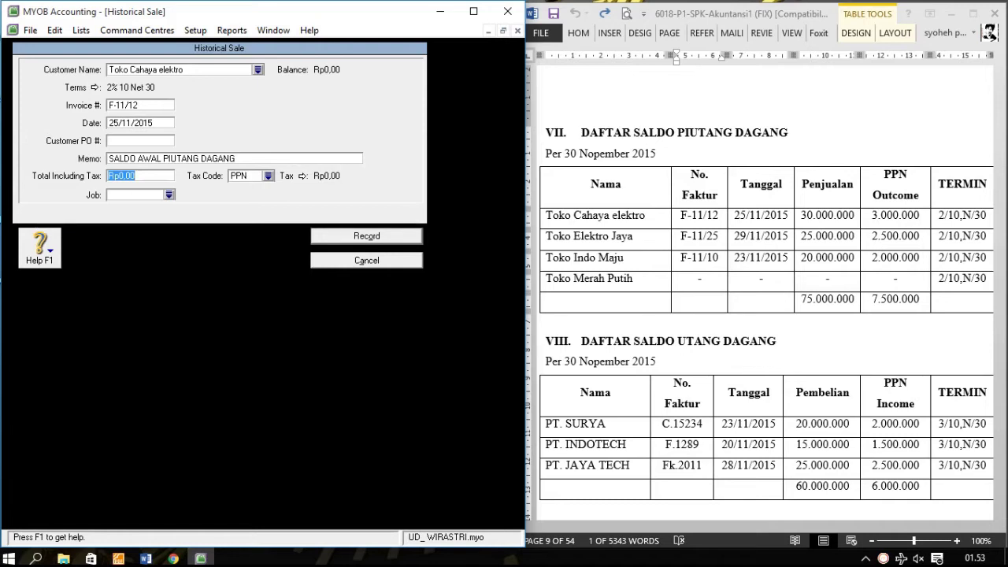
text(33000000)
key(Tab)
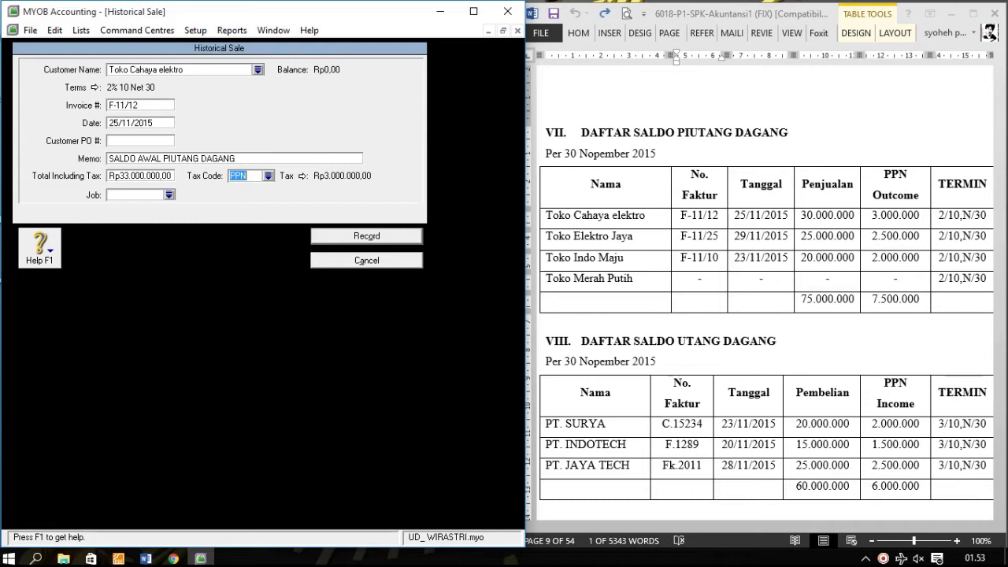
key(Return)
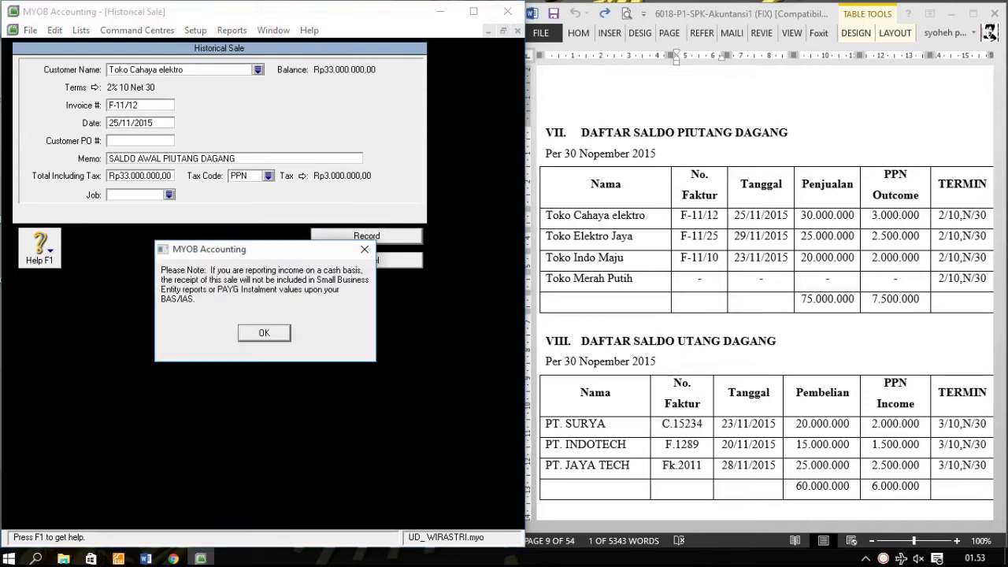
key(Return)
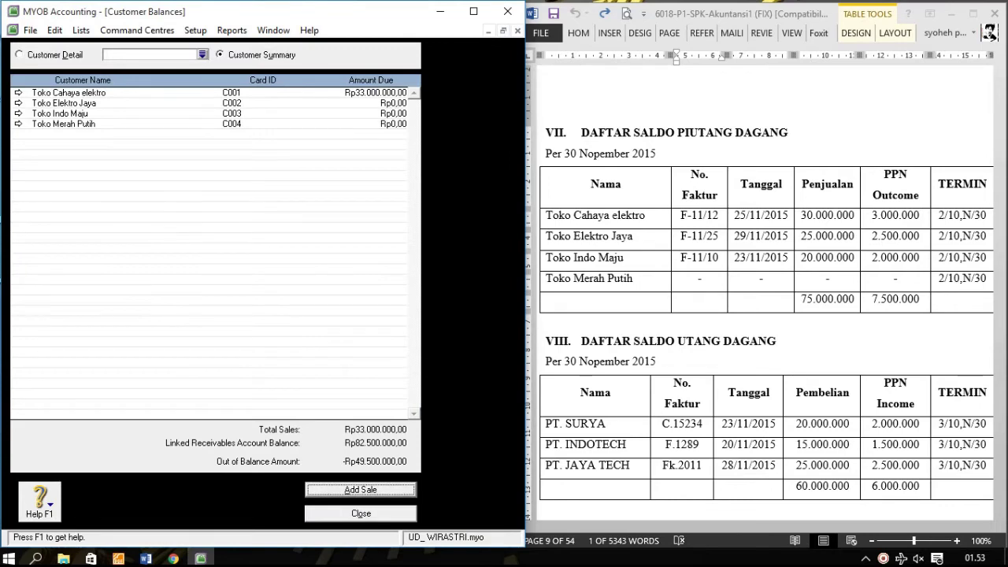
Step: Add a historical sale for Toko Elektro Jaya with invoice number F-11/25
key(Return)
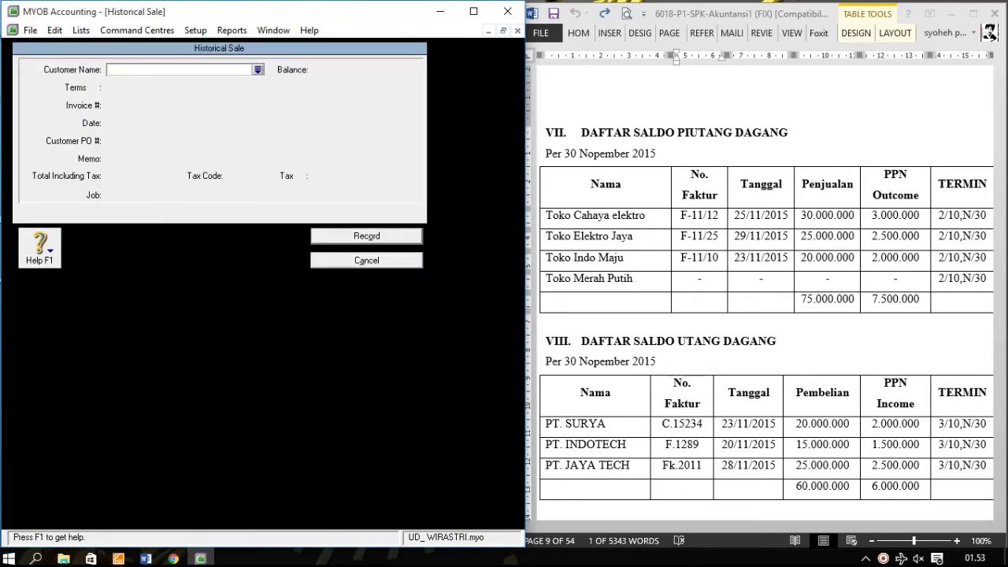
key(Return)
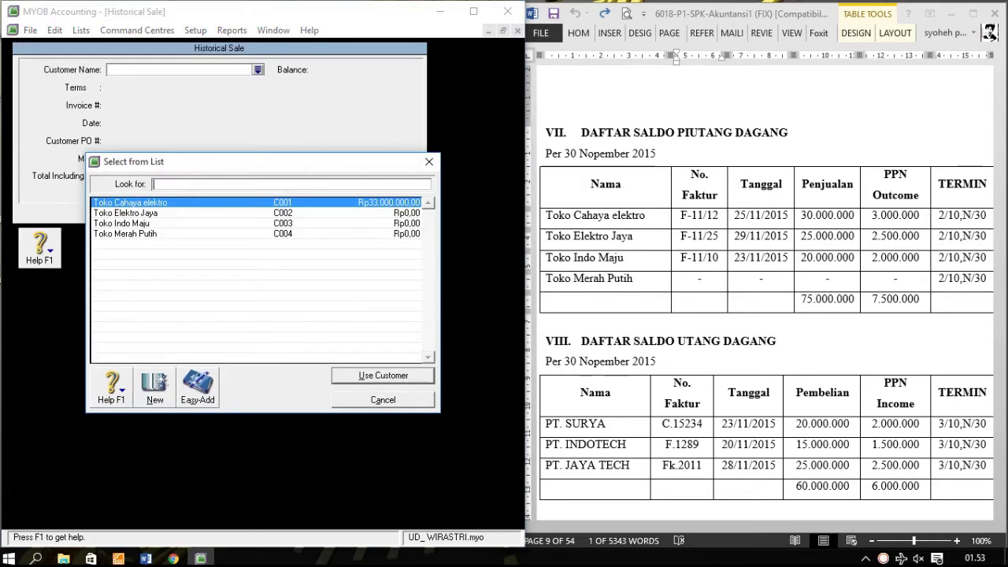
key(Down)
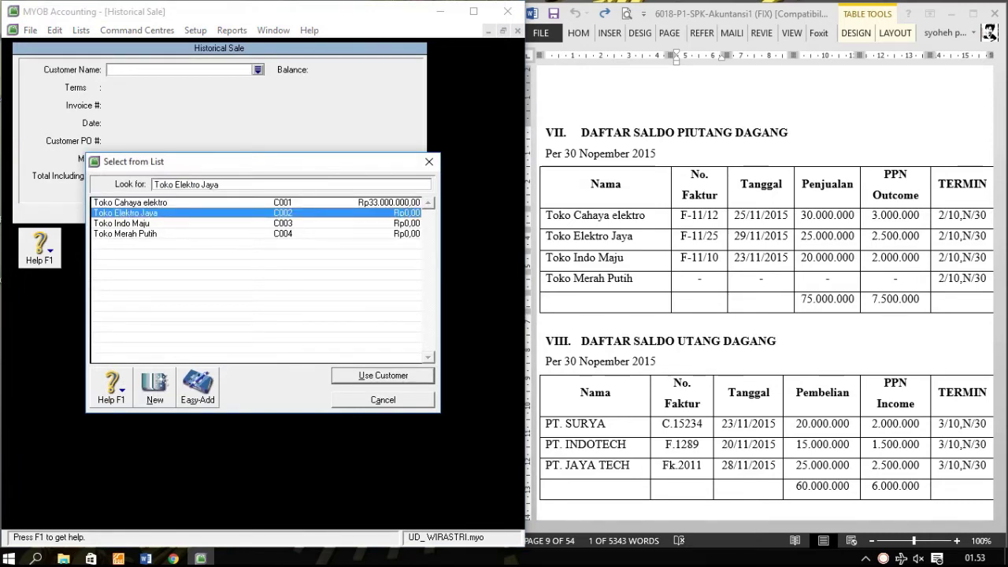
key(Return)
key(Tab)
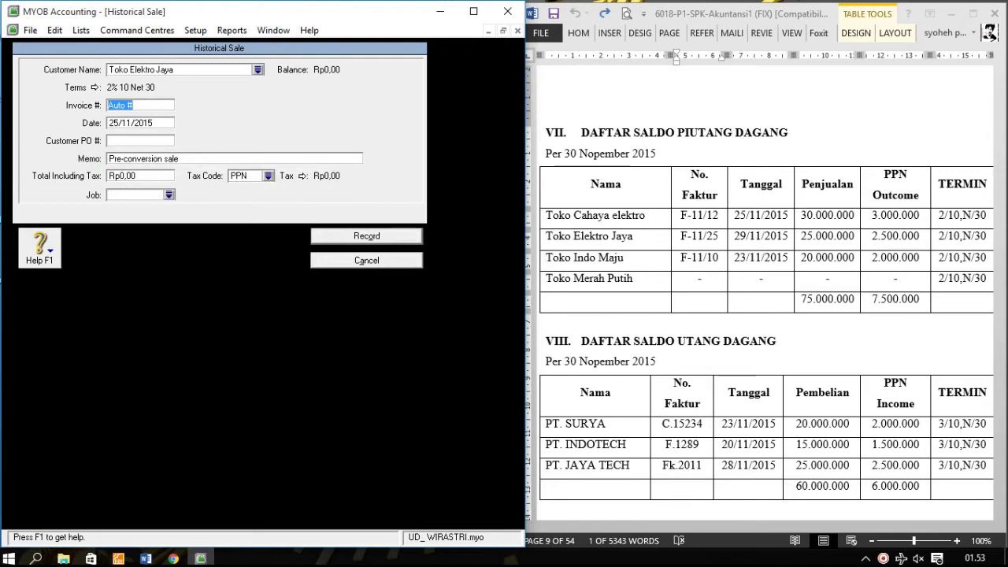
text(F-11/25)
key(Tab)
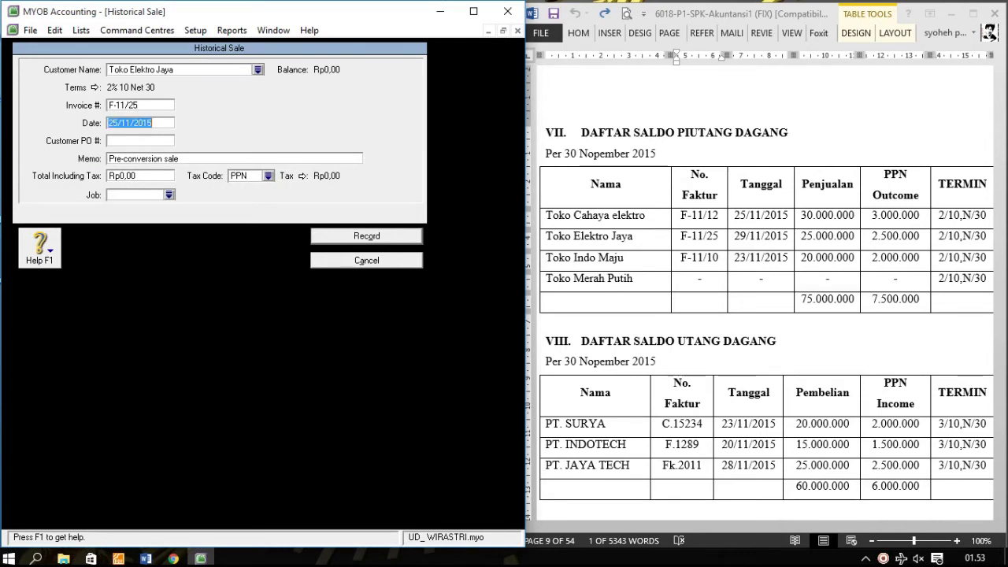
Step: Set the Toko Elektro Jaya sale's date to 29/11/2015
key(Left)
key(BackSpace)
text(9)
key(Tab)
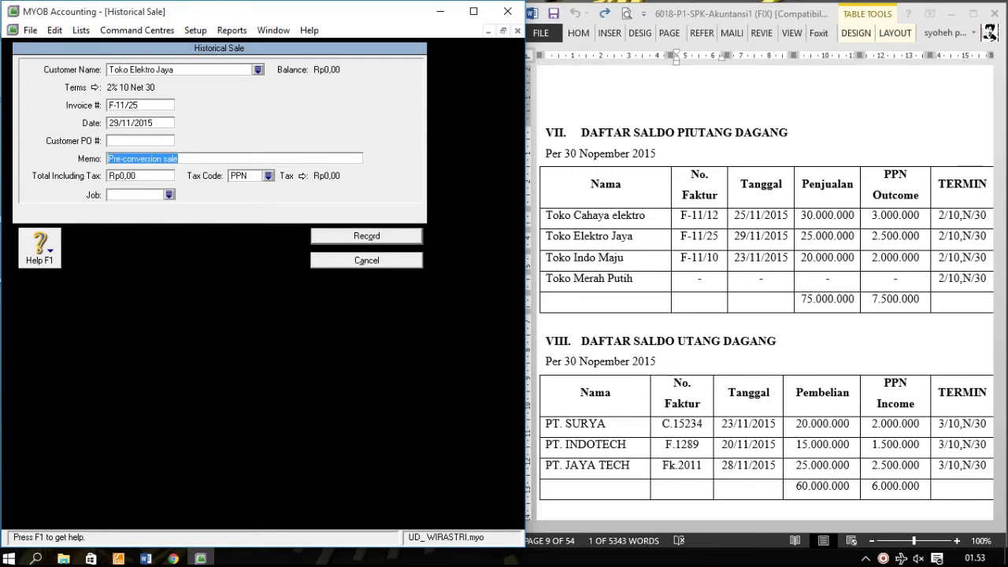
key(ctrl+v)
key(BackSpace)
key(BackSpace)
key(BackSpace)
key(BackSpace)
key(BackSpace)
key(BackSpace)
key(BackSpace)
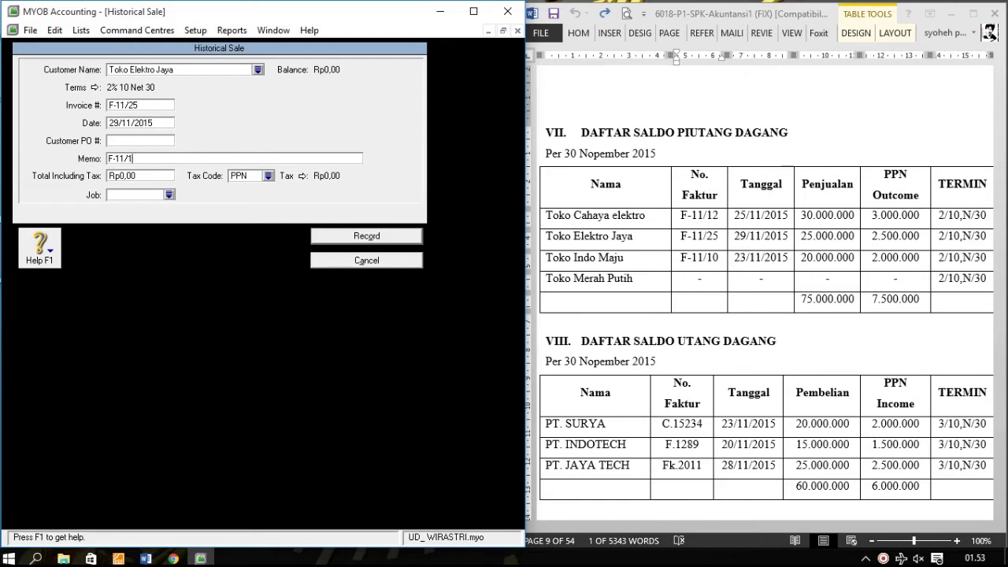
Step: Enter SALDO AWAL PUTANG DAGANG as the memo of the Toko Elektro Jaya sale
text(SALD)
text(O AW)
text(AW)
key(BackSpace)
key(BackSpace)
text(AL PUTANG DAGANG)
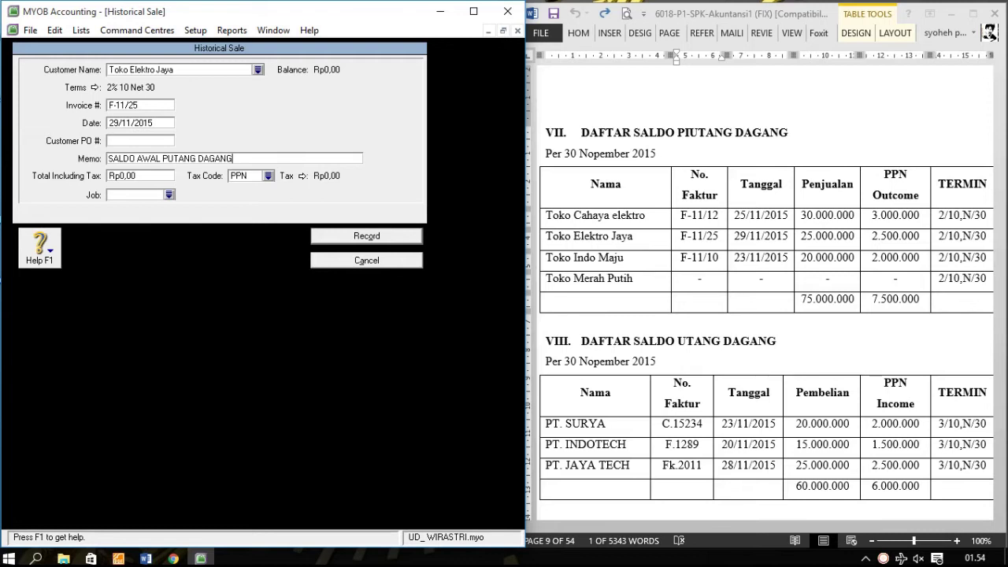
key(Tab)
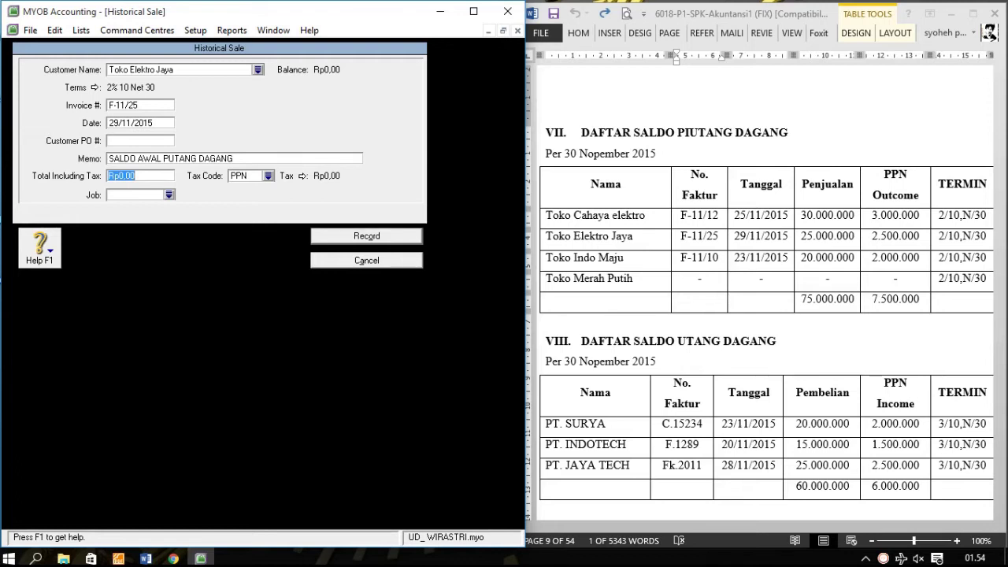
Step: Set the total including tax to Rp27.500.000,00, keep tax code PPN, and record the Toko Elektro Jaya sale
text(27500000)
key(Tab)
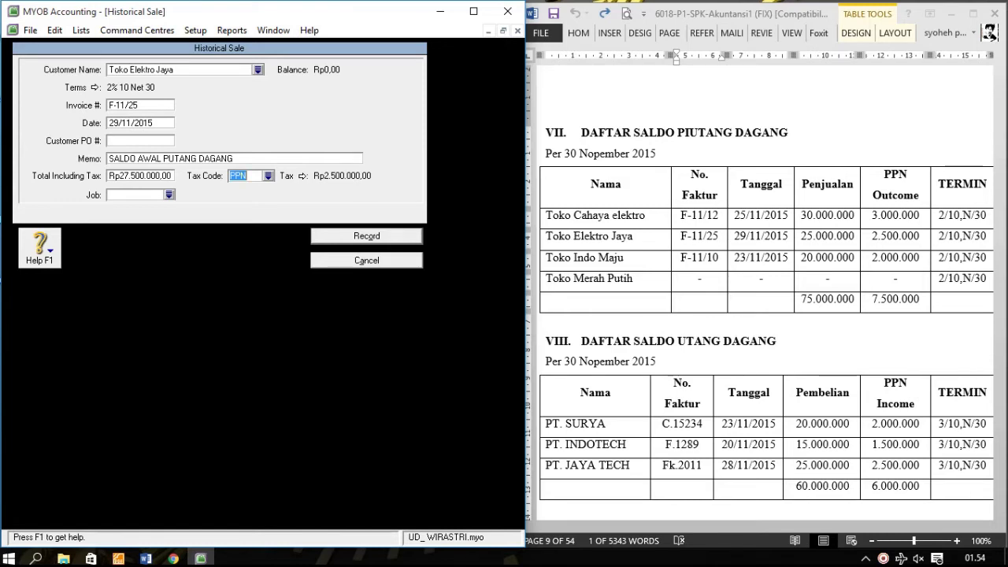
key(alt+Tab)
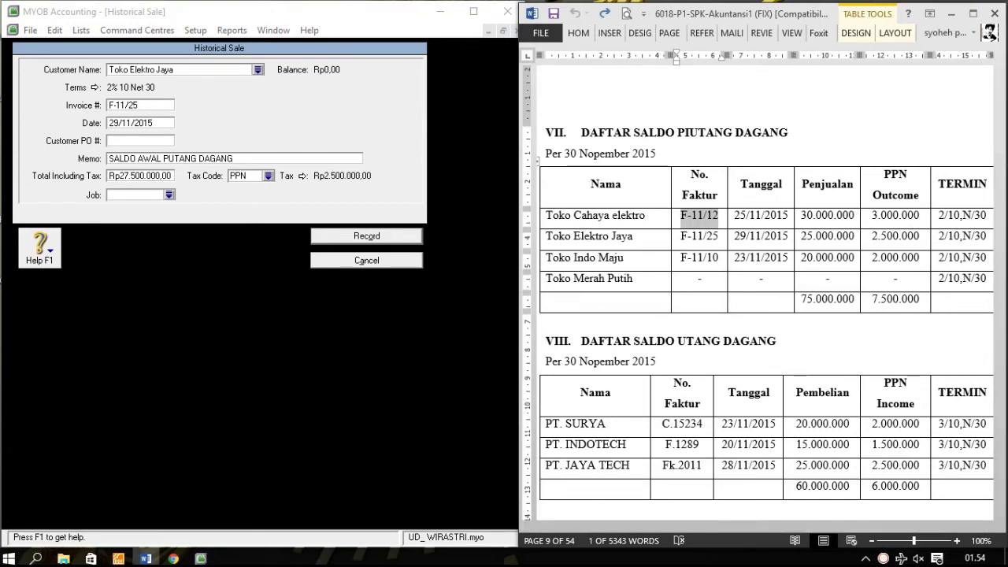
key(alt+Tab)
key(Return)
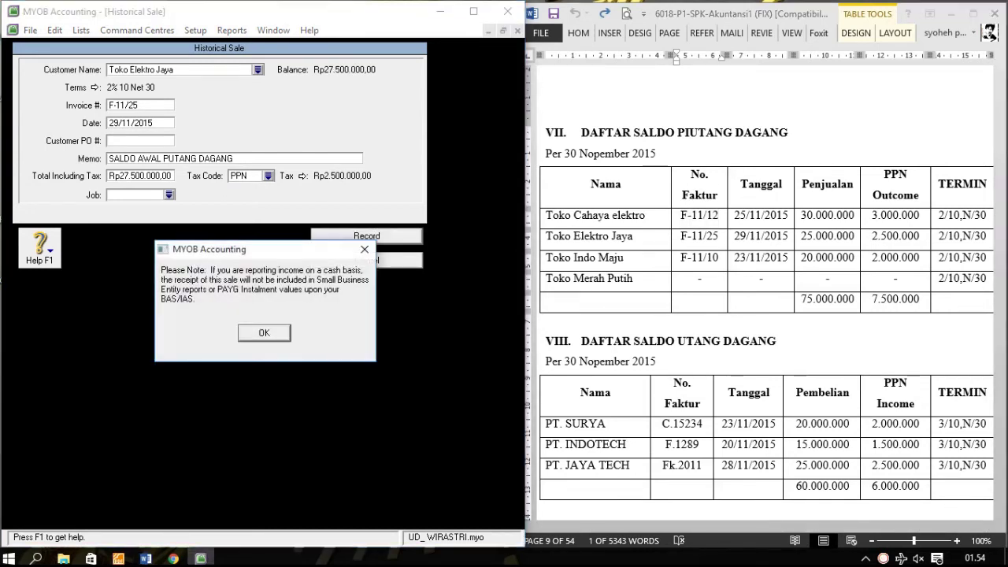
key(Return)
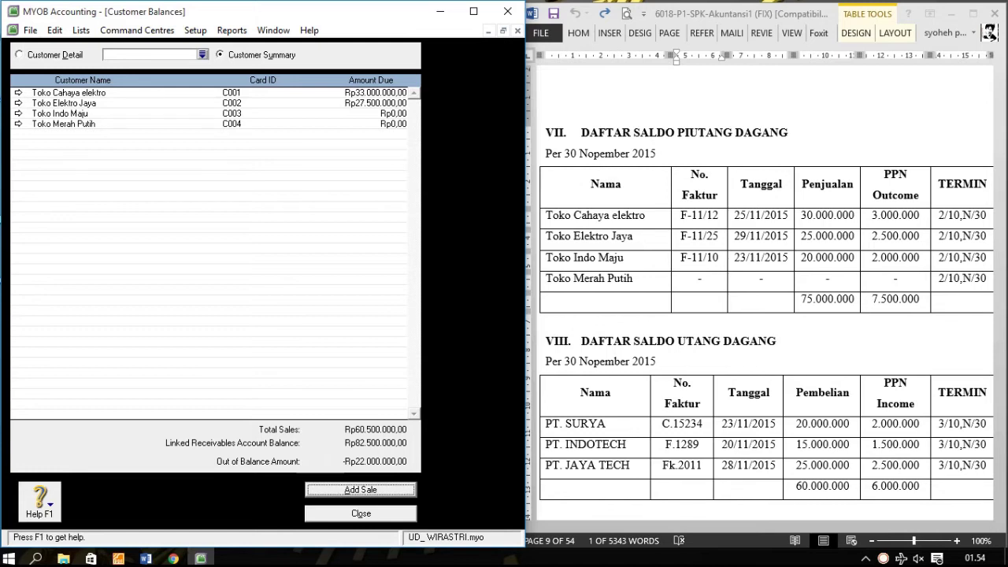
Step: Add a historical sale for Toko Indo Maju with invoice number F-11/10
key(Return)
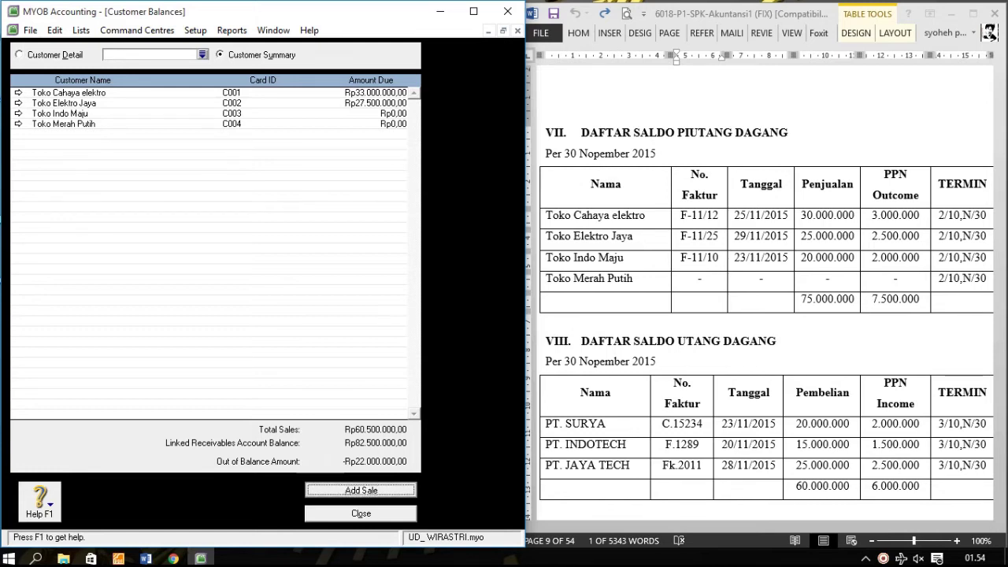
key(Return)
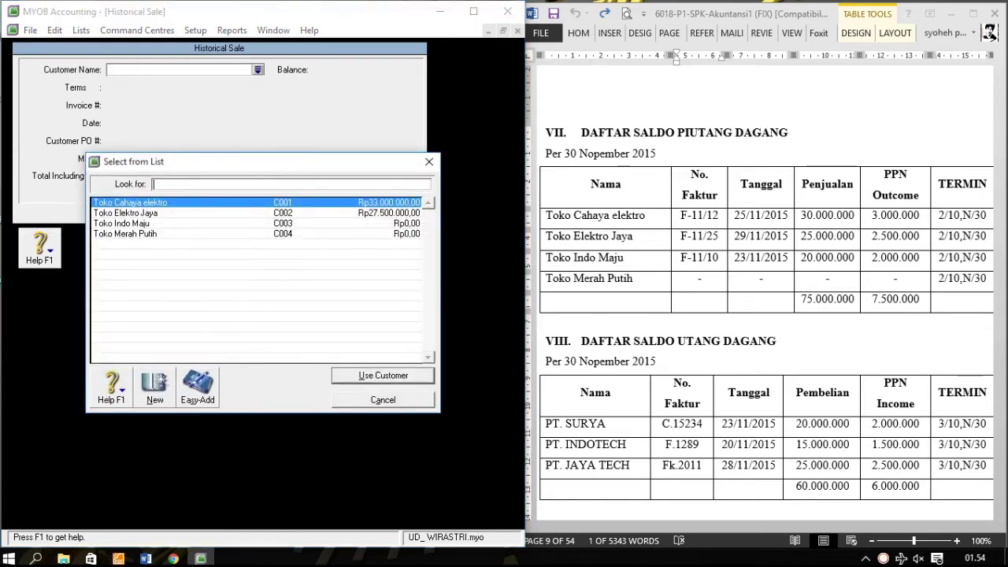
click(122, 224)
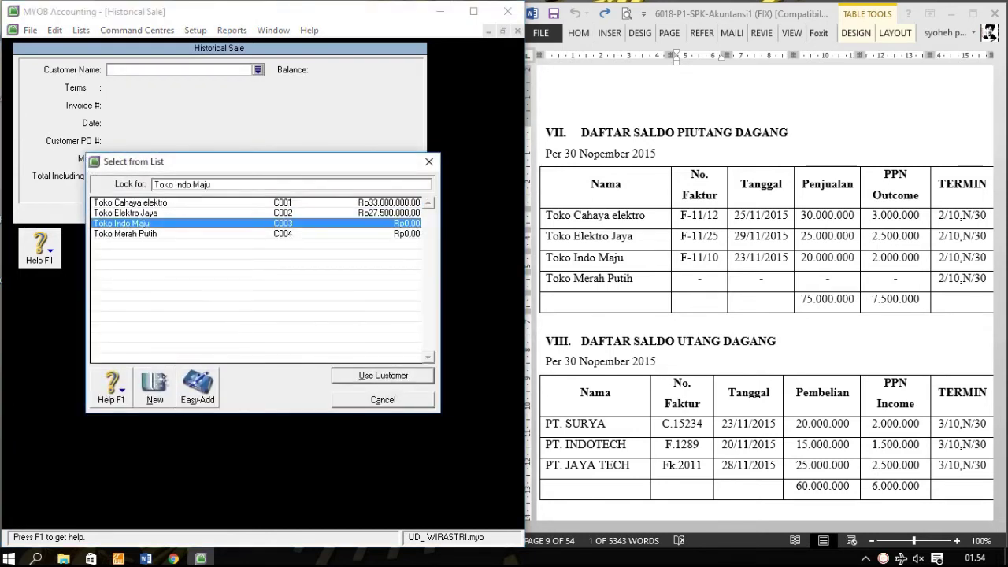
key(Return)
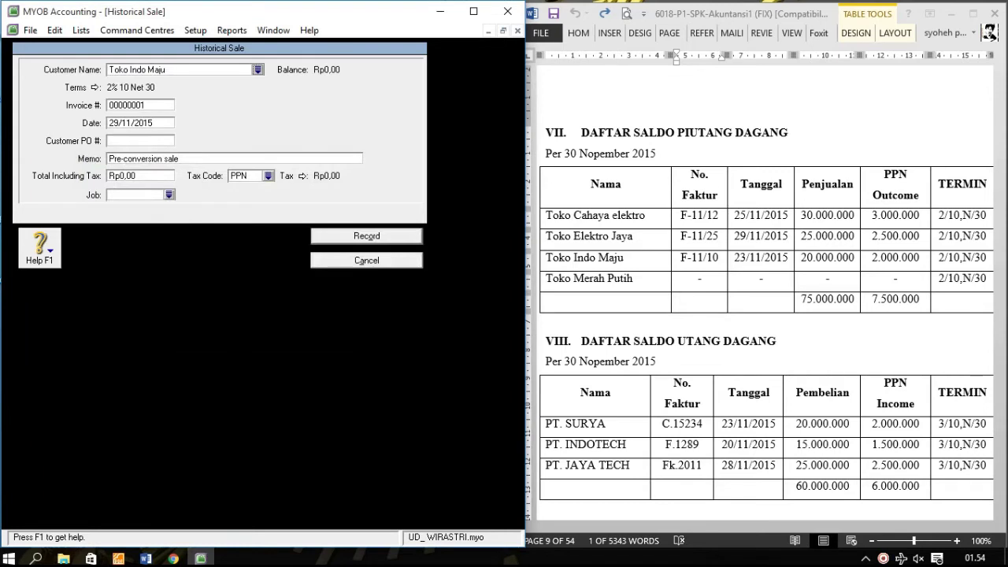
key(Tab)
text(F-11/10)
key(Tab)
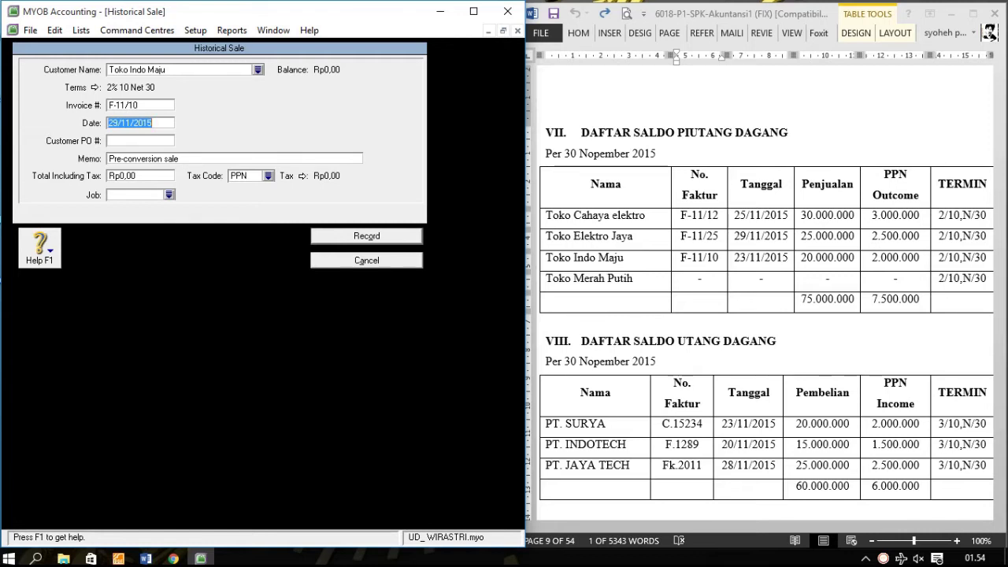
Step: Set the Toko Indo Maju sale's date to 23/11/2015 and its memo to SALDO AWAL PIUTANG DAGANG
click(119, 122)
key(BackSpace)
text(3)
key(Tab)
key(Tab)
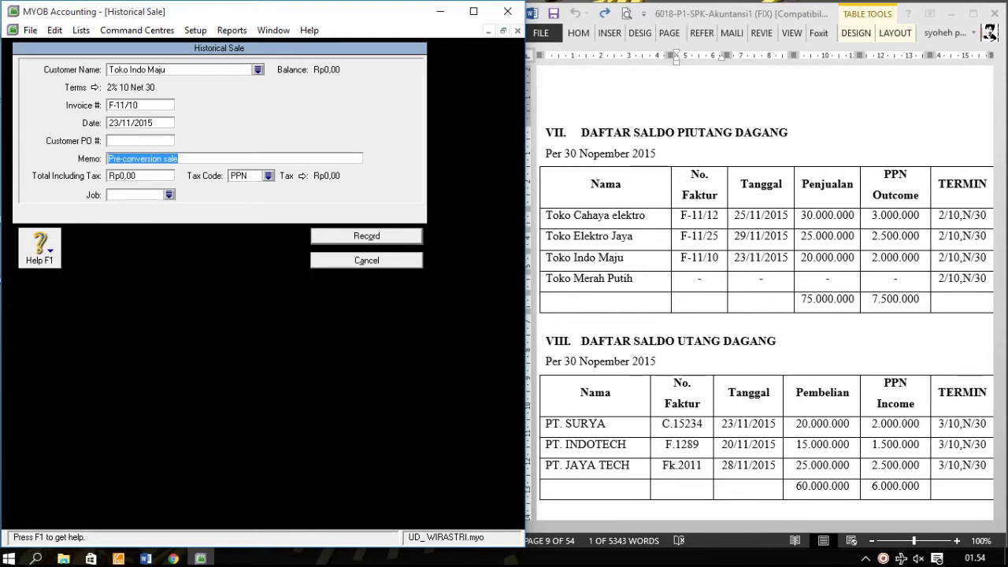
text(SA)
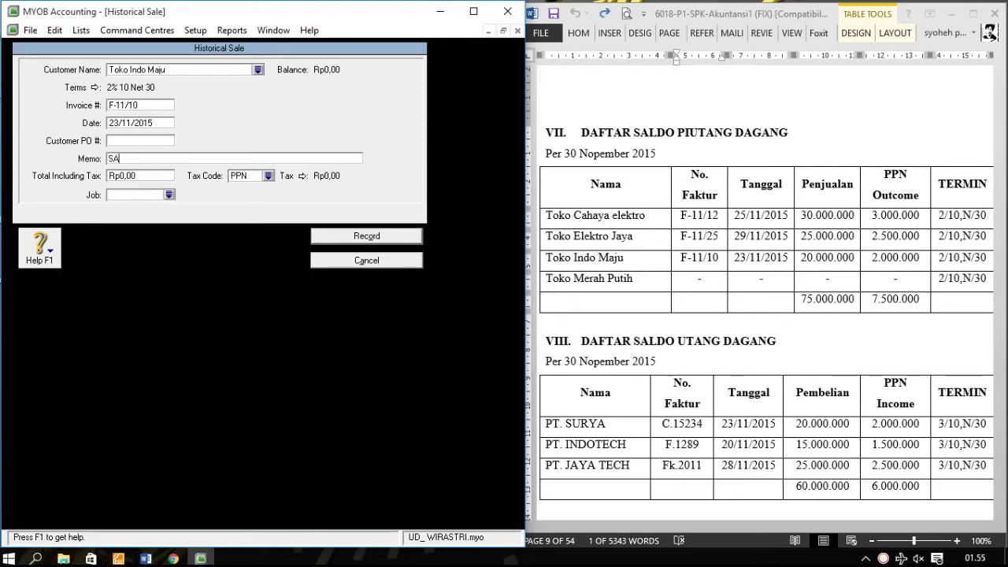
text(LDO AWAL PIUTAN)
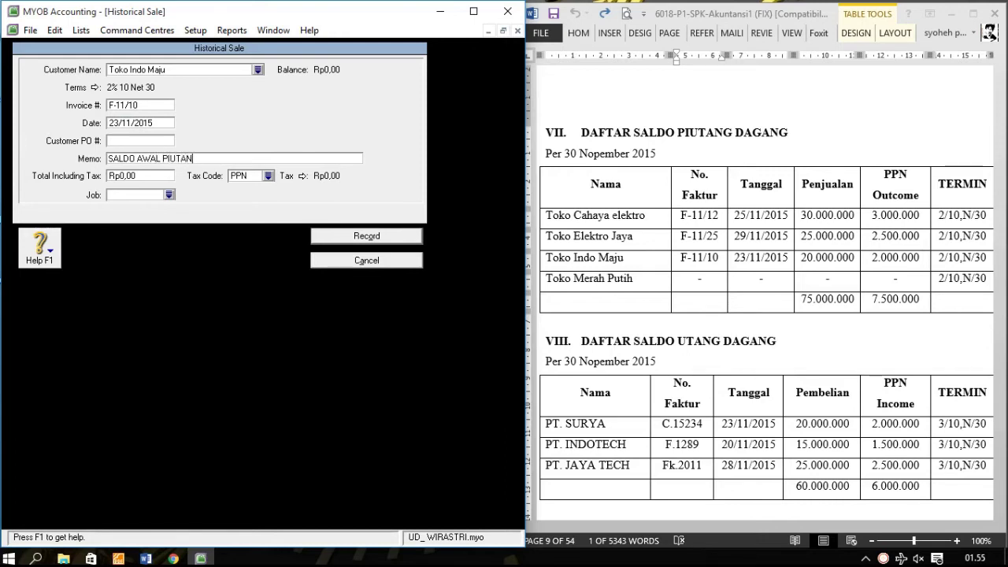
text(G DAGANG)
key(Tab)
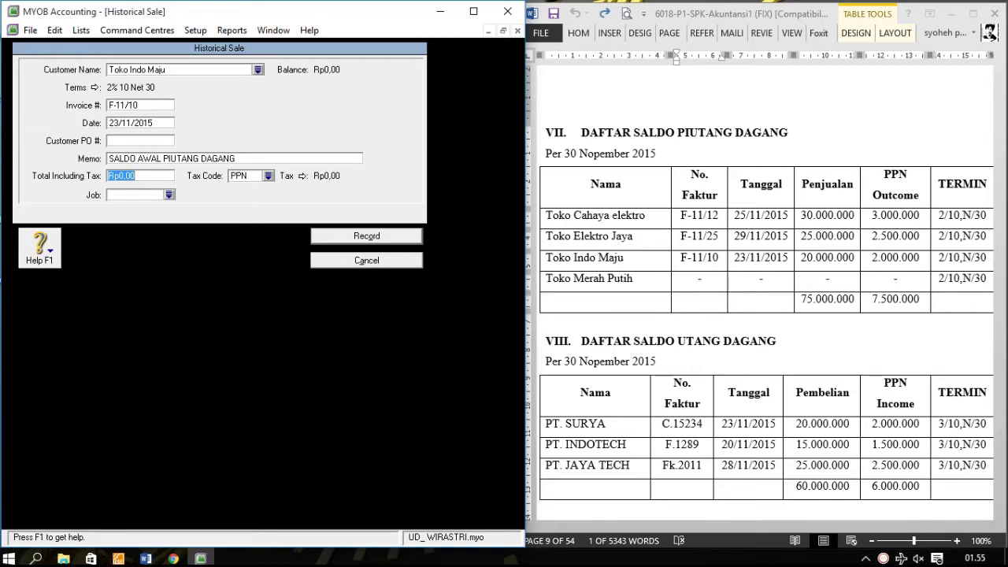
Step: Set the total including tax to Rp22.000.000,00, keep tax code PPN, and record the Toko Indo Maju sale
text(22000000)
key(Tab)
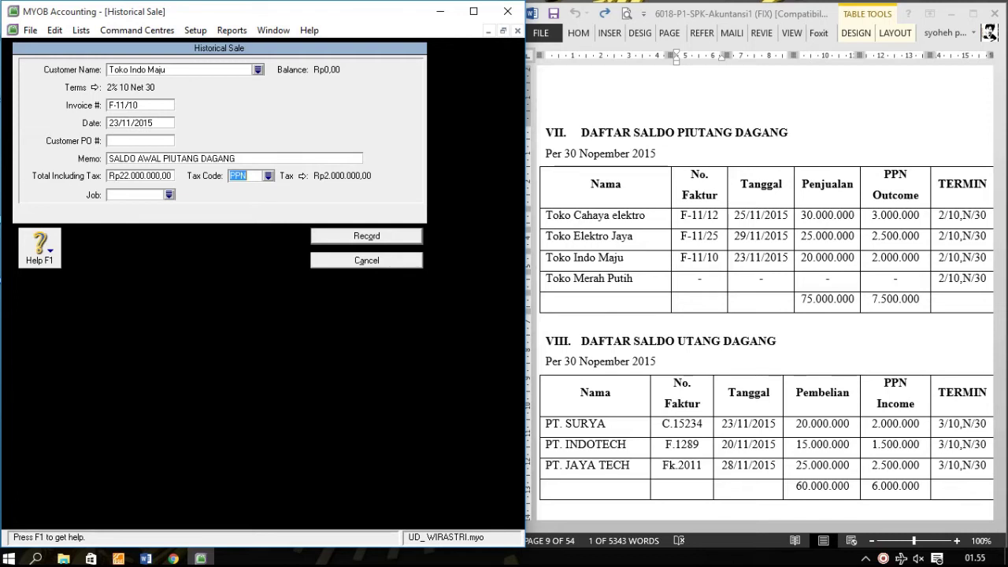
key(Return)
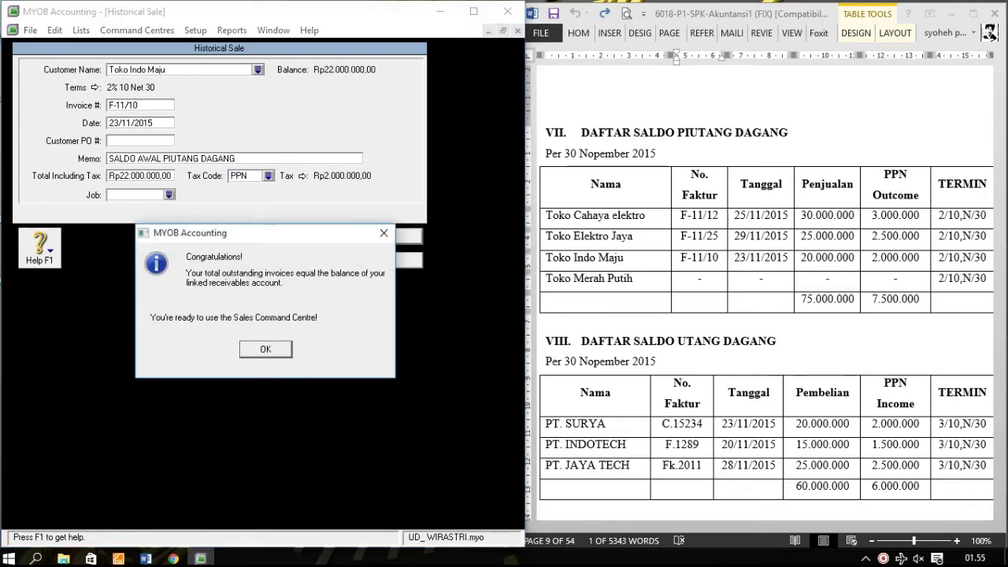
key(Return)
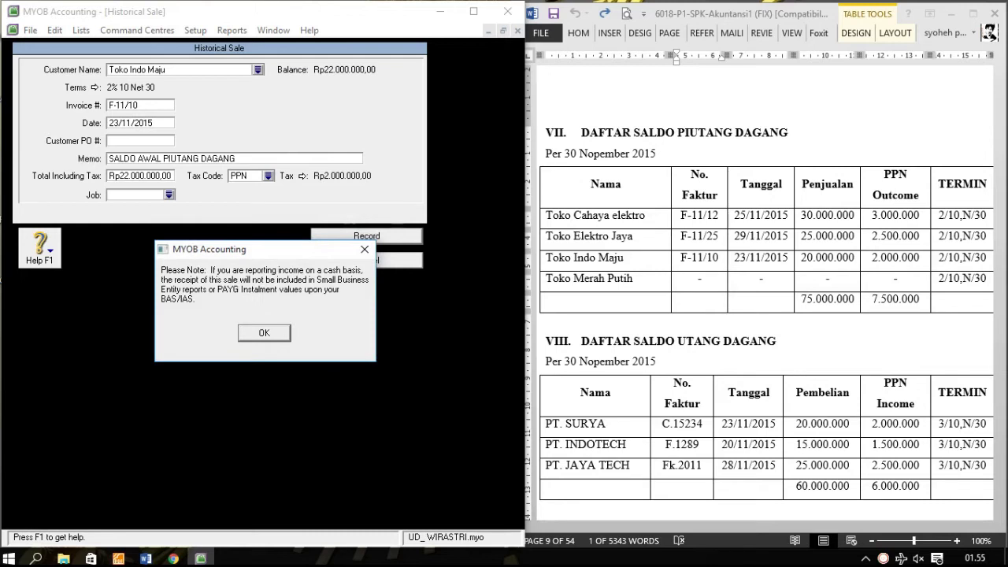
key(Return)
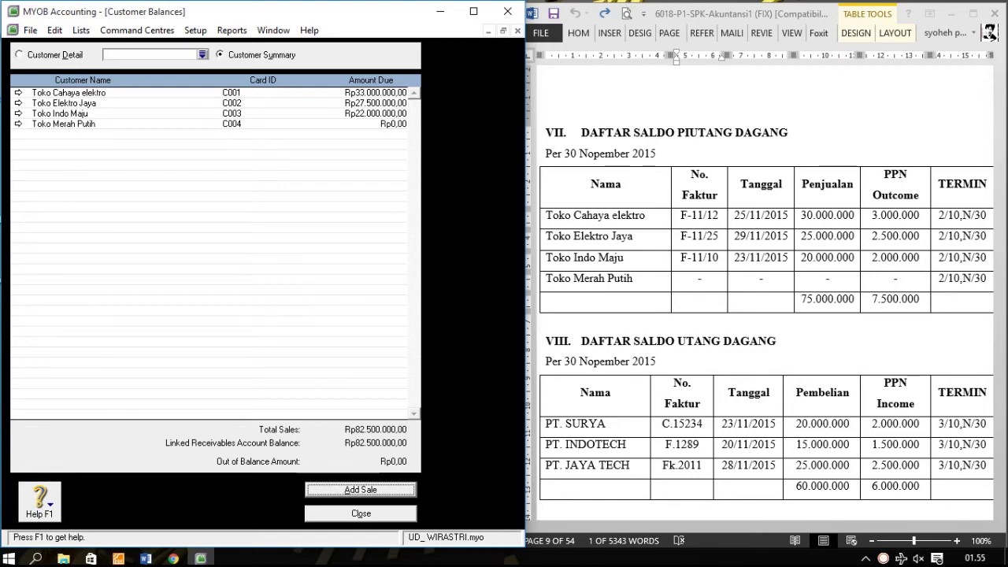
Step: Check the Accounts Receivable balance in the Word trial balance against the customer total, and return to the receivables and payables tables
scroll(764, 292, up, 6)
scroll(768, 303, up, 20)
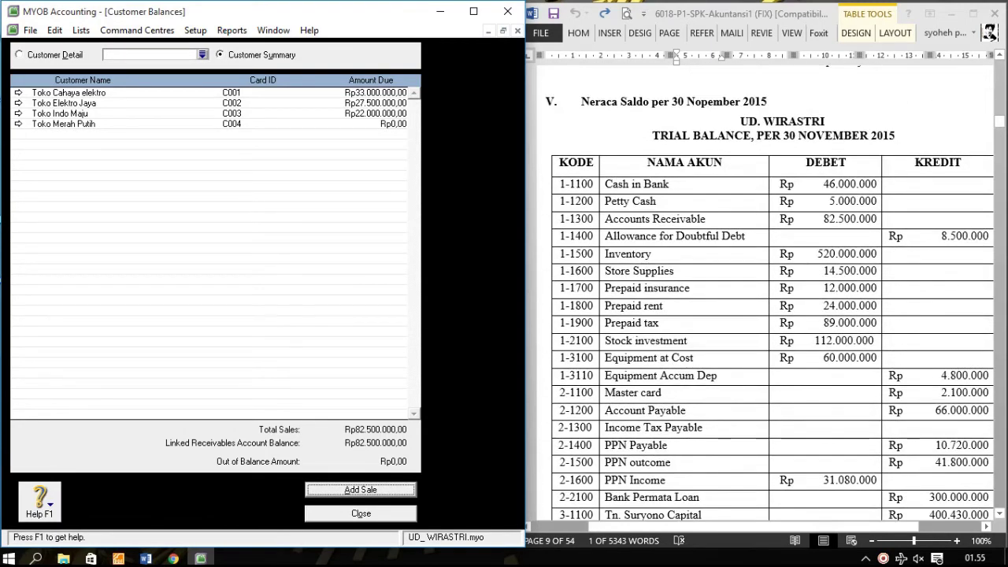
click(820, 219)
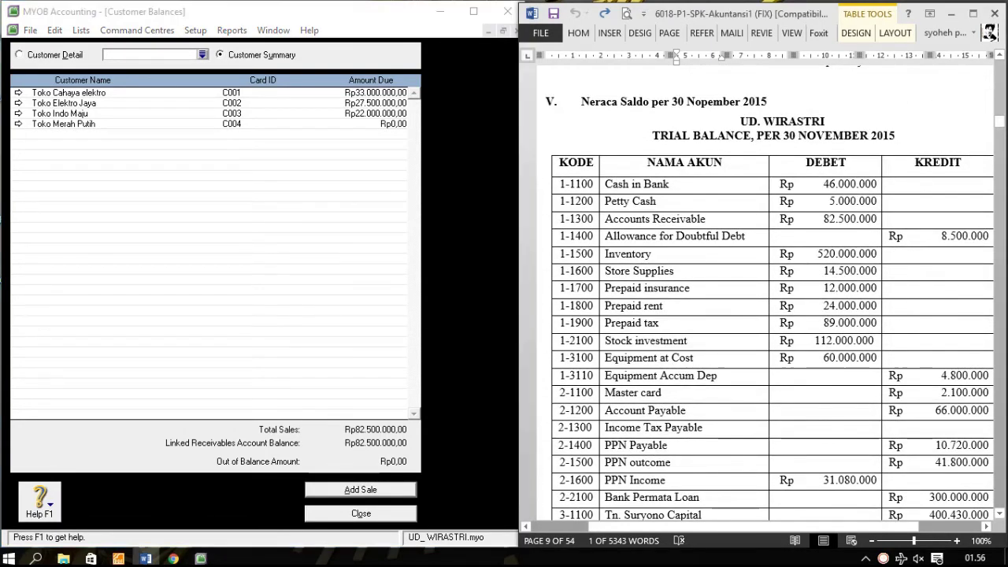
drag(820, 219, 989, 219)
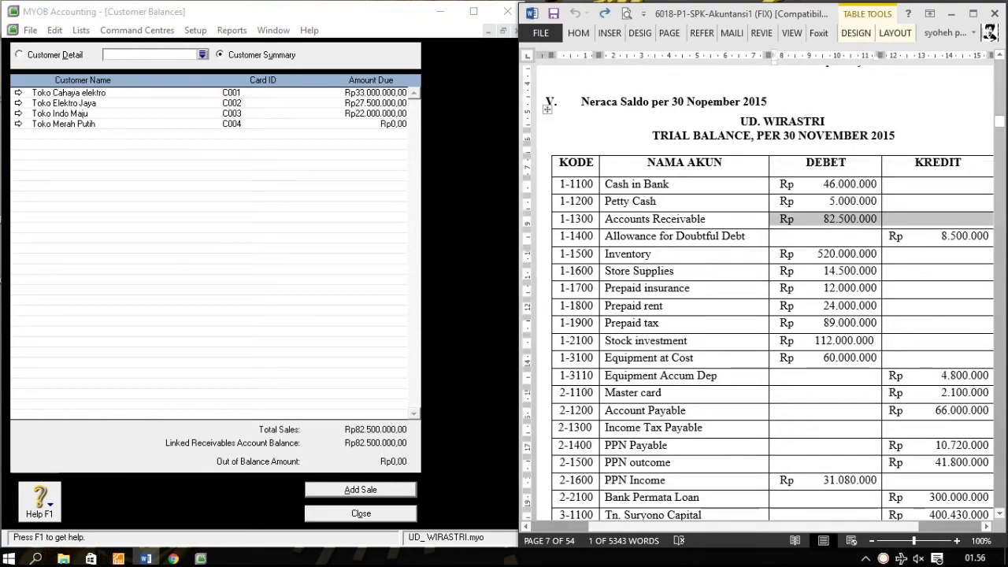
click(812, 219)
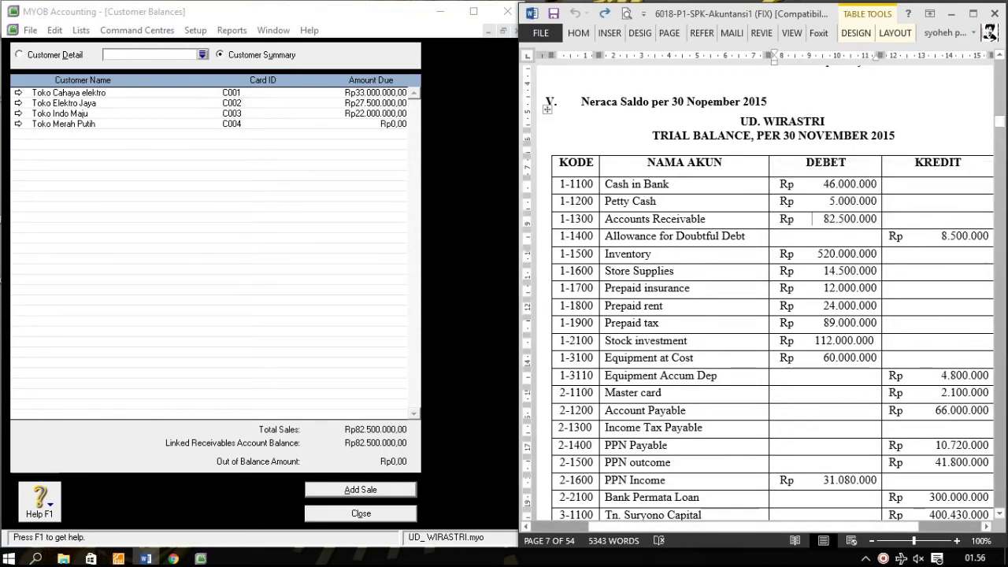
scroll(812, 219, down, 12)
scroll(765, 291, down, 15)
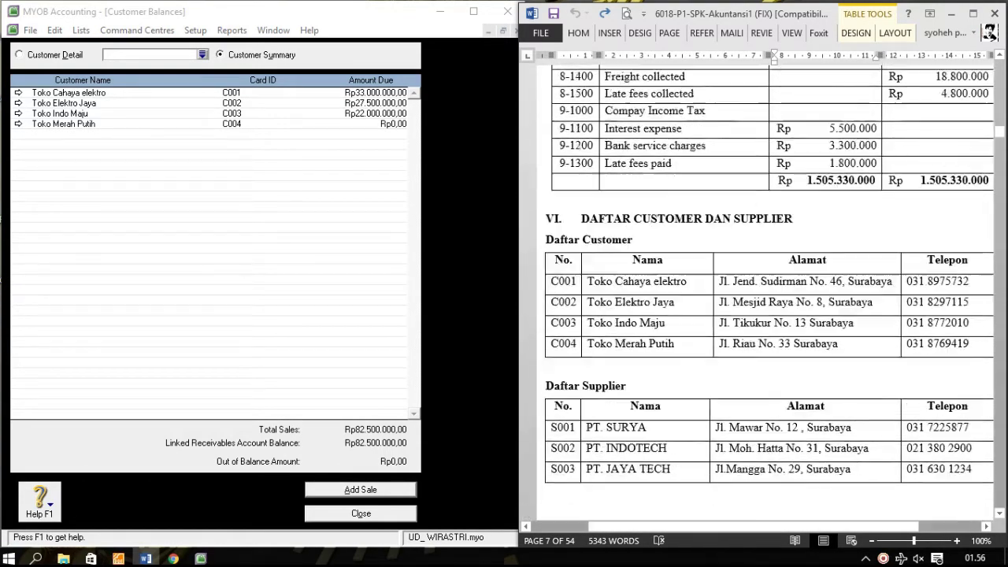
scroll(766, 291, down, 12)
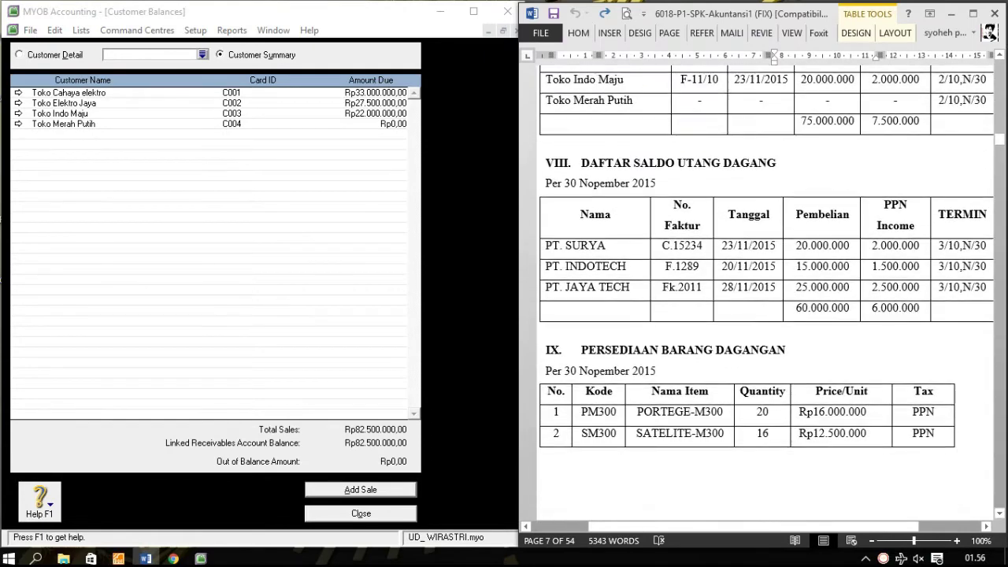
scroll(766, 291, up, 4)
scroll(766, 291, up, 7)
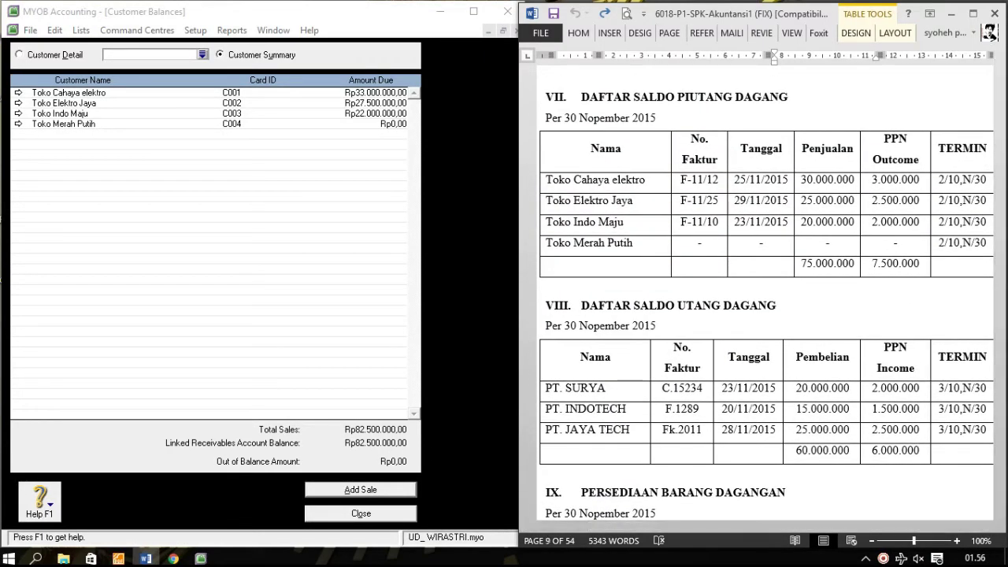
Step: Close the customer balances and open the supplier opening balances
click(360, 513)
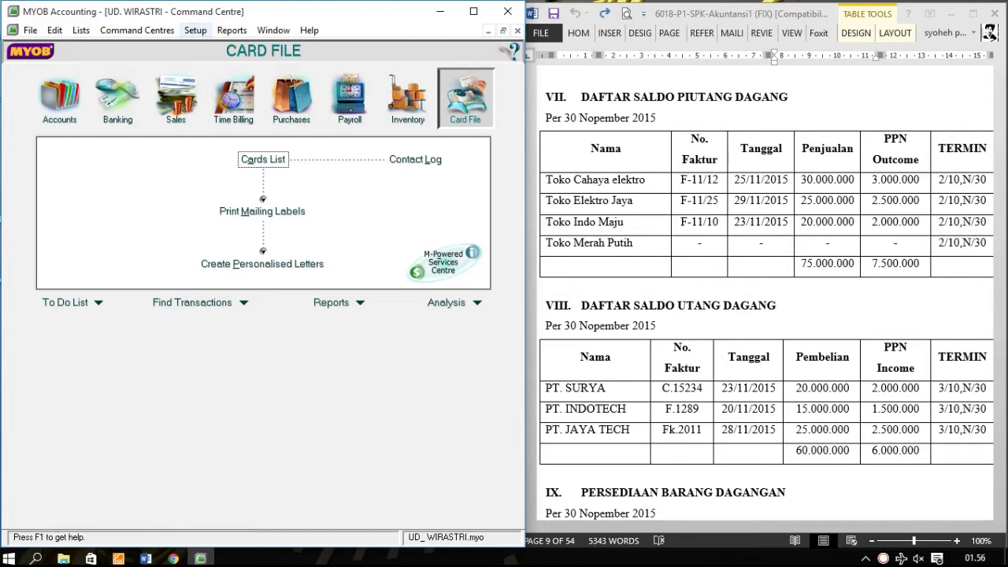
click(196, 30)
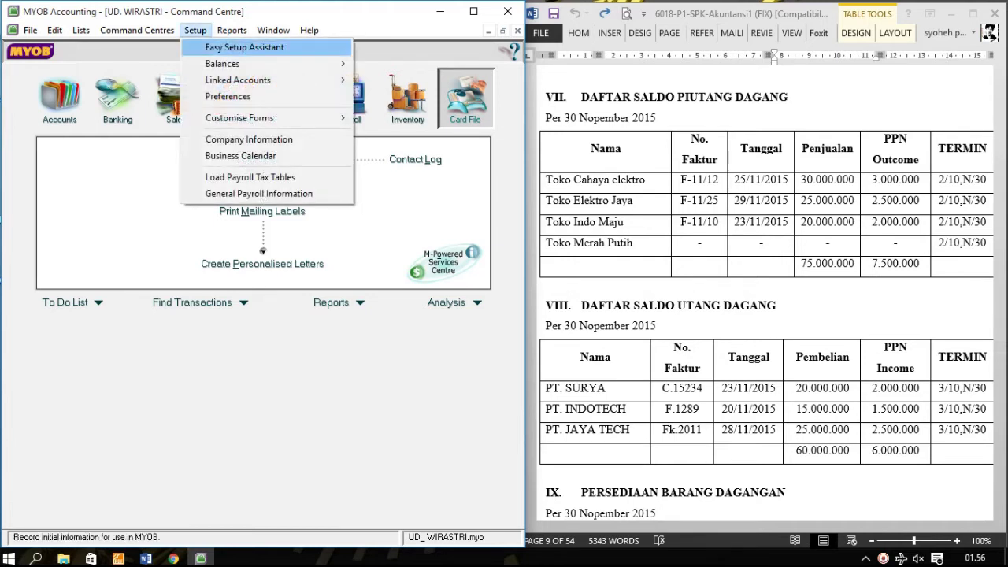
mouse_move(236, 63)
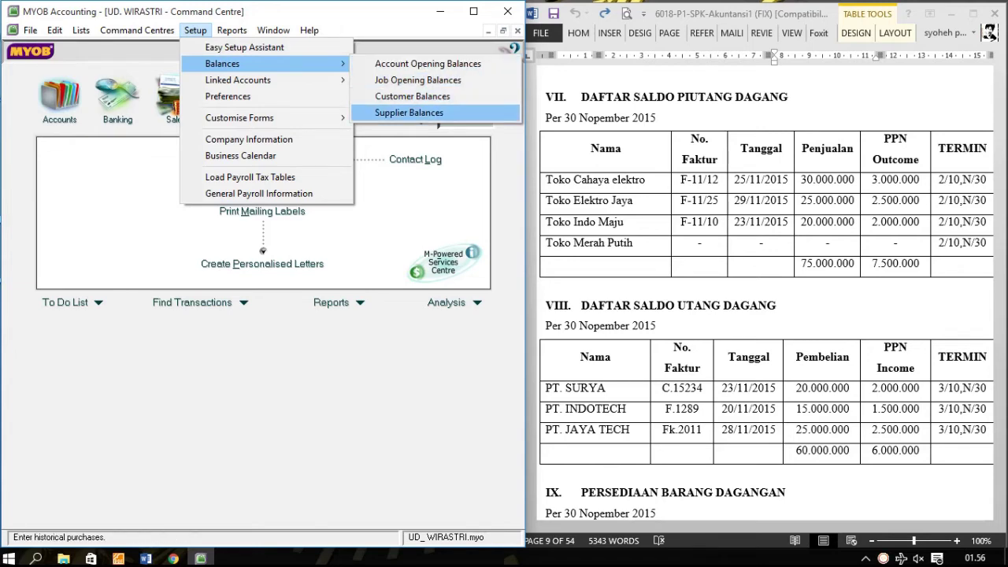
click(409, 113)
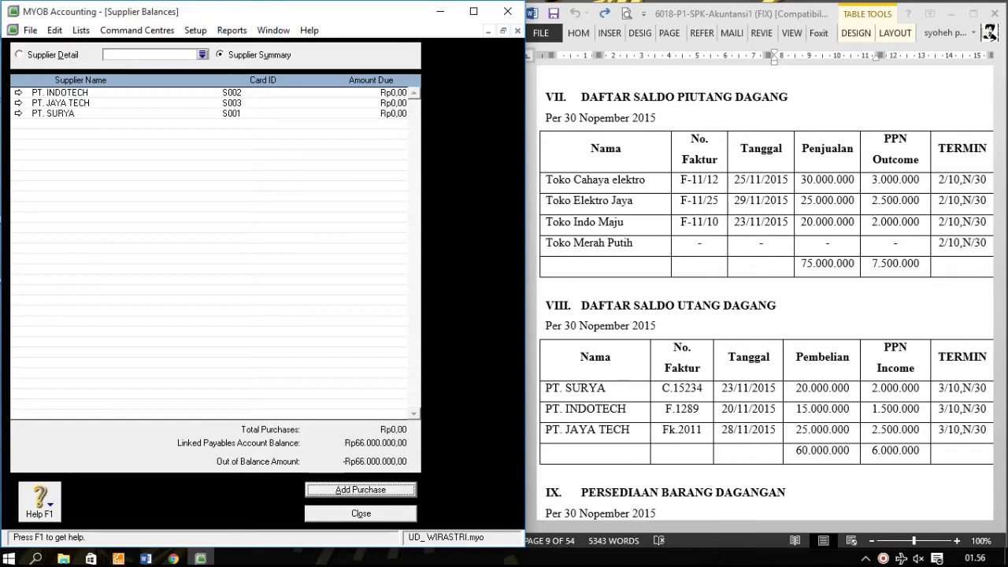
Step: Add a historical purchase for PT. SURYA with PO number C.15234
key(Return)
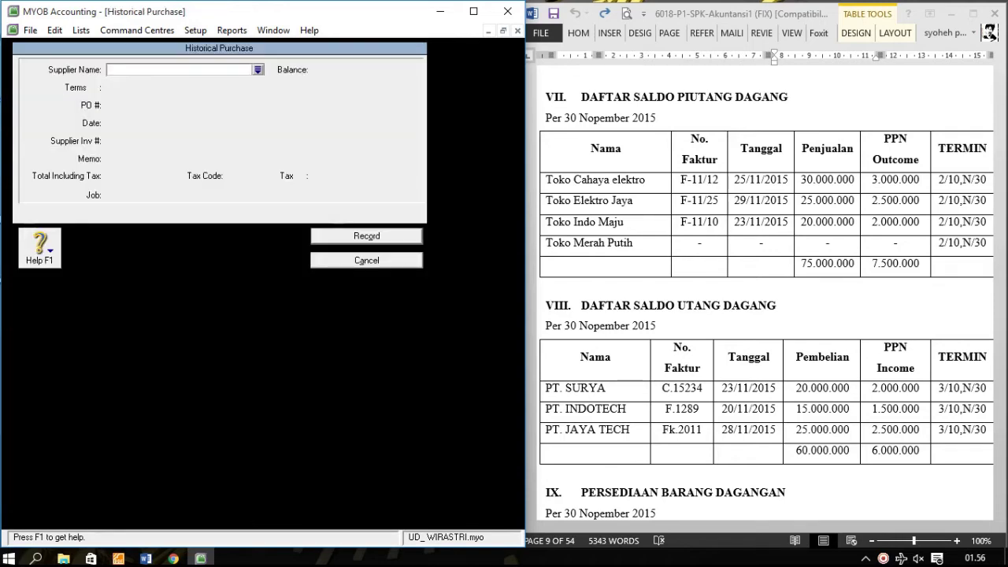
key(Tab)
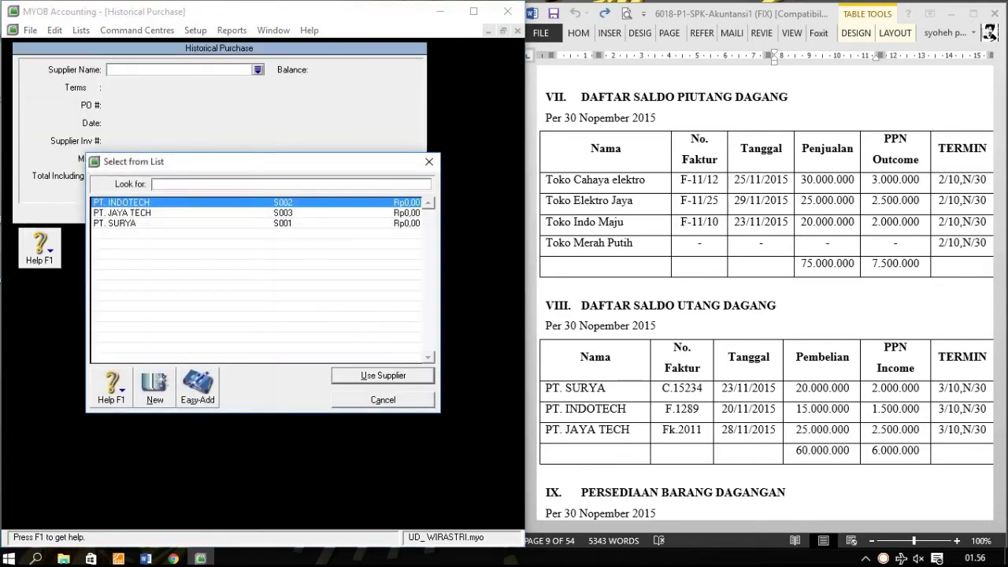
click(256, 224)
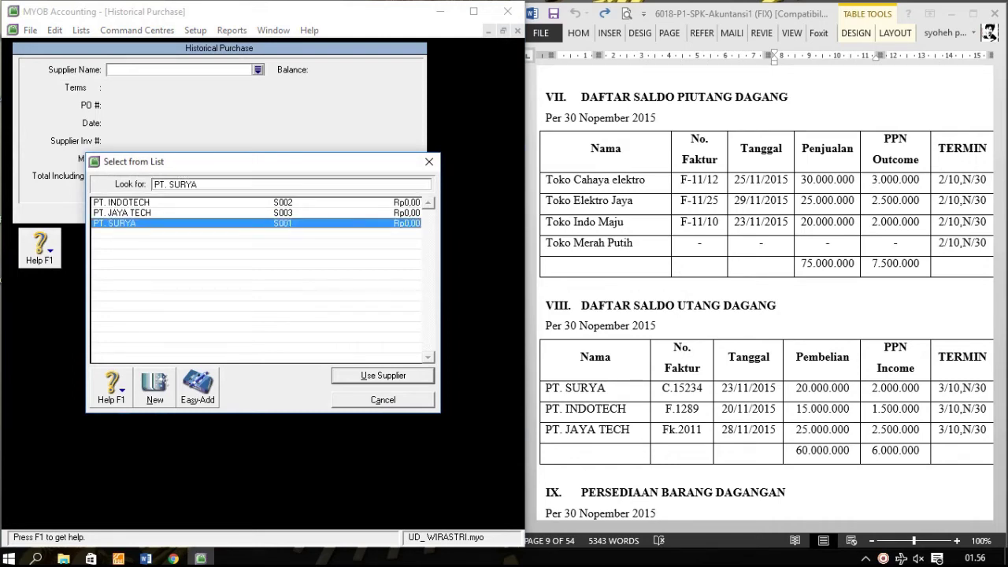
key(Return)
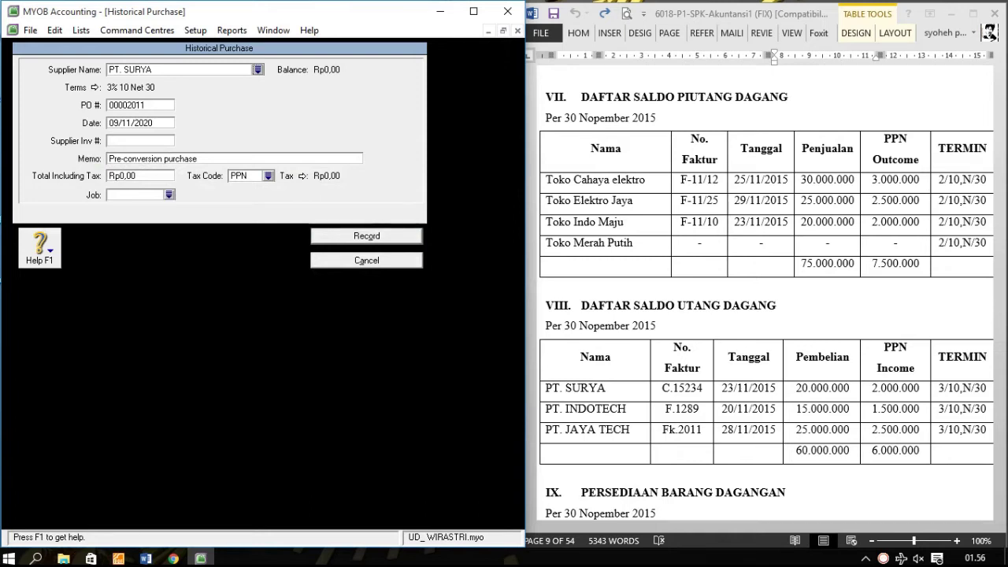
key(Tab)
text(C.15234)
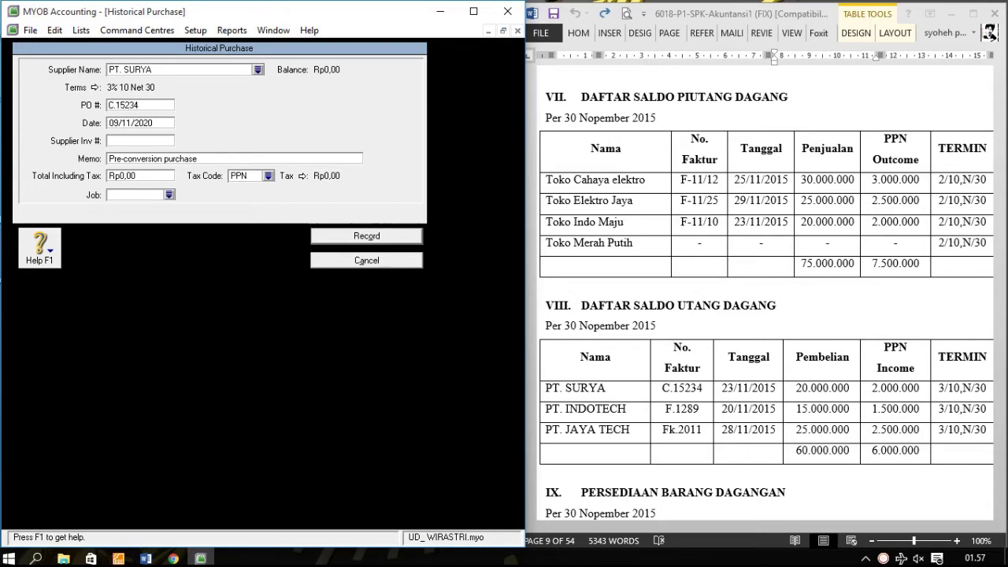
key(Tab)
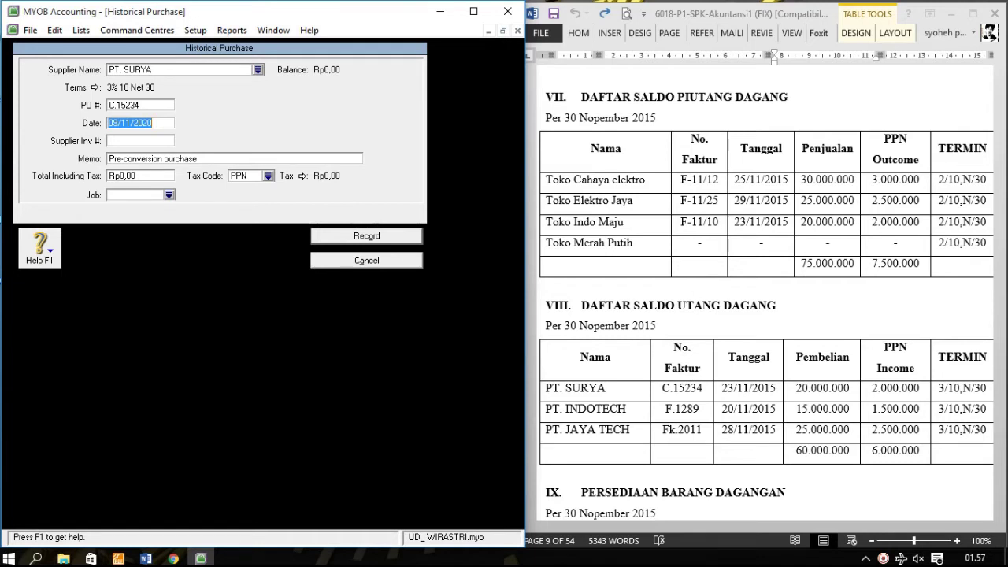
Step: Set the PT. SURYA purchase's date to 23/11/2015 and its memo to SALDO AWAL HUTANG DAGANG
text(23/11/2015)
key(Tab)
key(Tab)
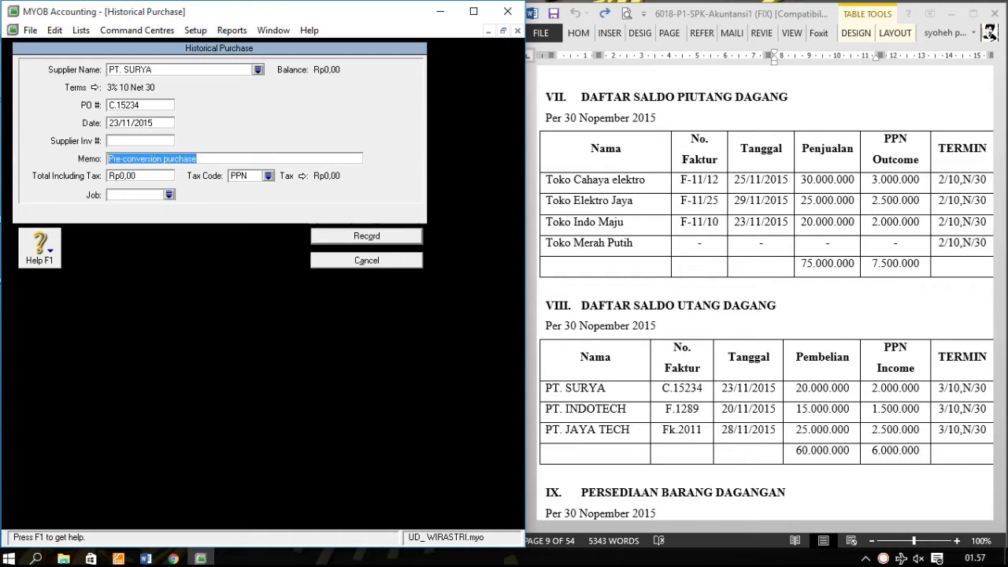
text(S)
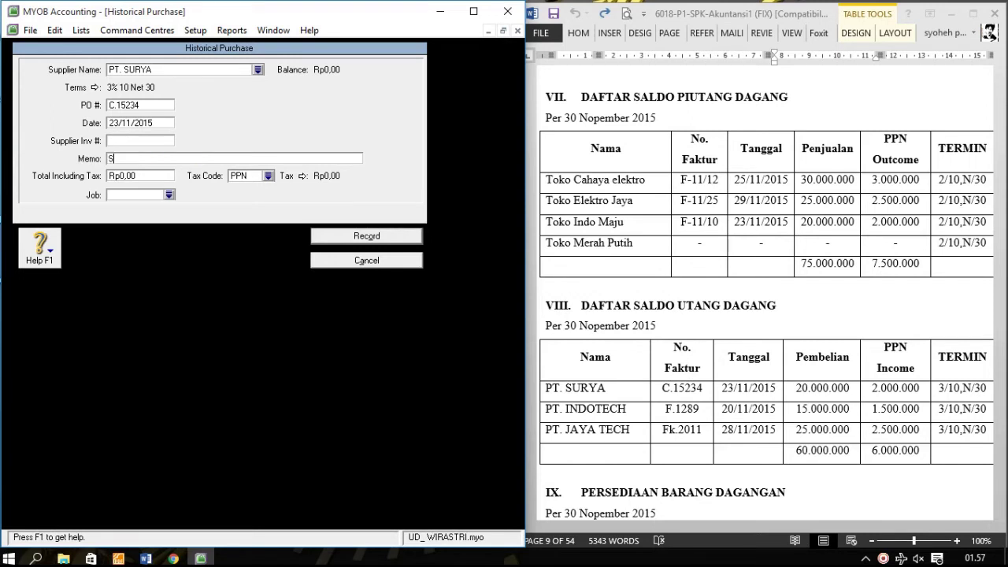
text(ALDO AWAL HUTNANG)
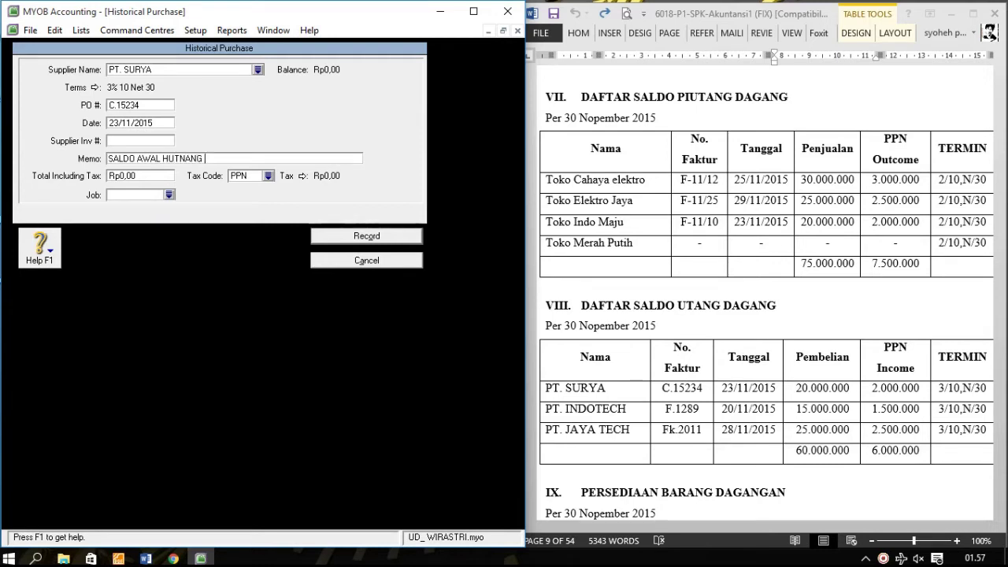
key(BackSpace)
key(BackSpace)
key(BackSpace)
key(BackSpace)
key(BackSpace)
text(ANG DAGANG)
key(Tab)
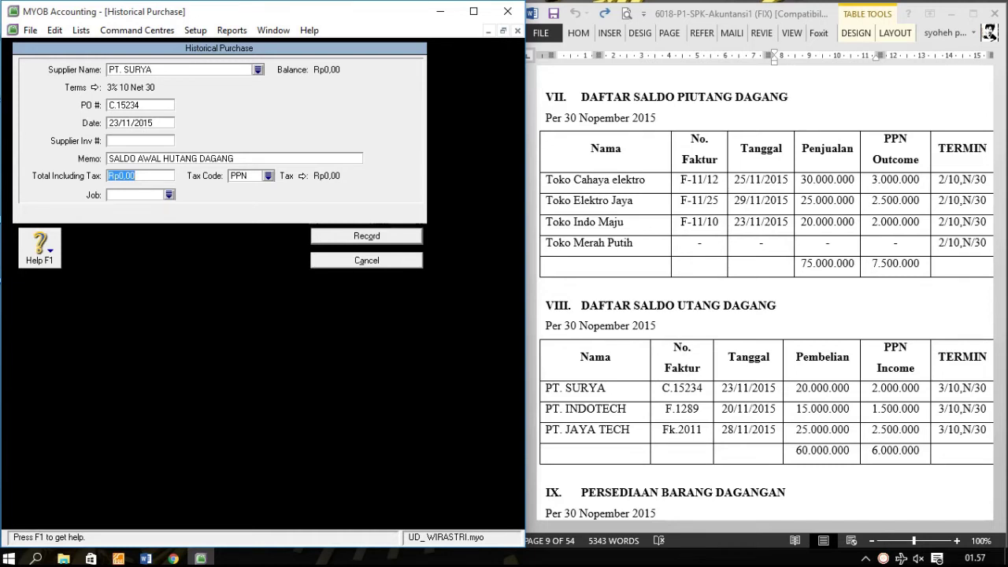
Step: Set the total including tax to Rp22.000.000,00, keep tax code PPN, and record the PT. SURYA purchase
text(22.000.000)
key(Tab)
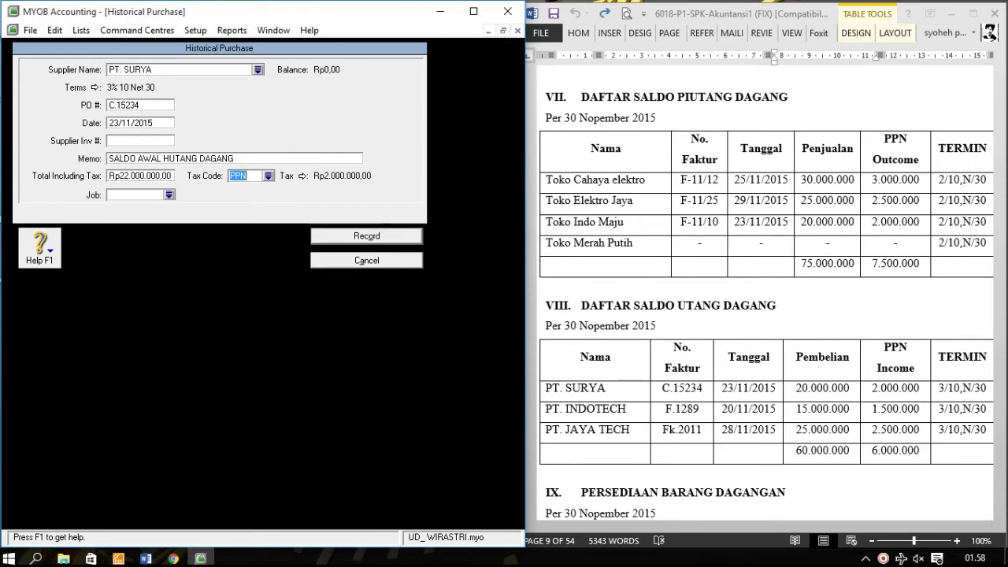
key(Return)
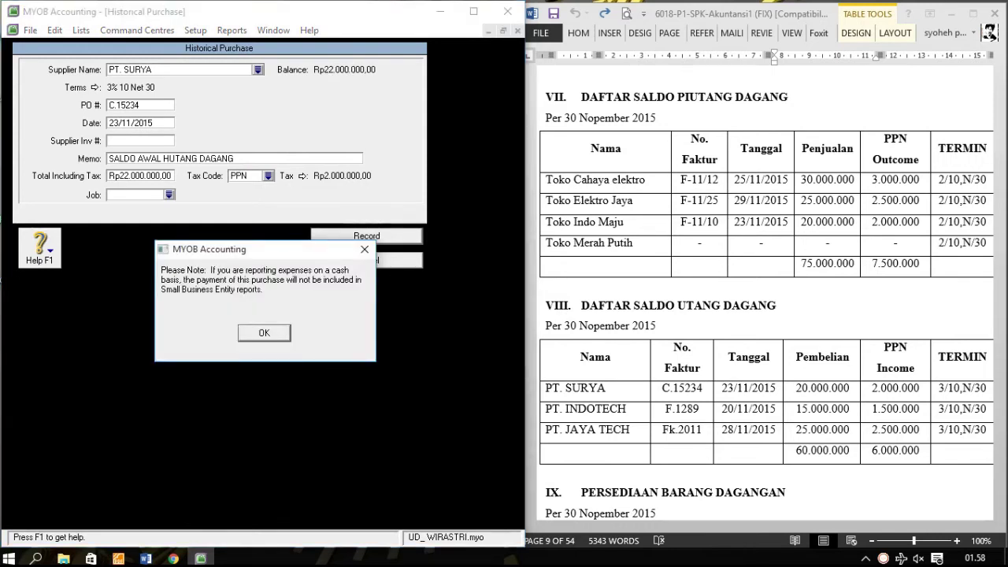
key(Return)
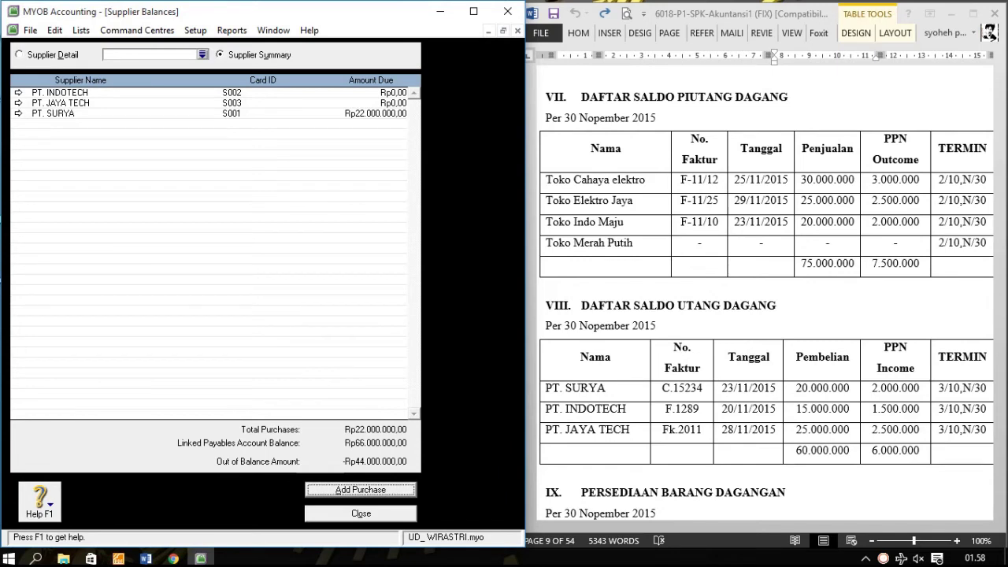
Step: Add a historical purchase for PT. INDOTECH with PO number F.1289
key(Return)
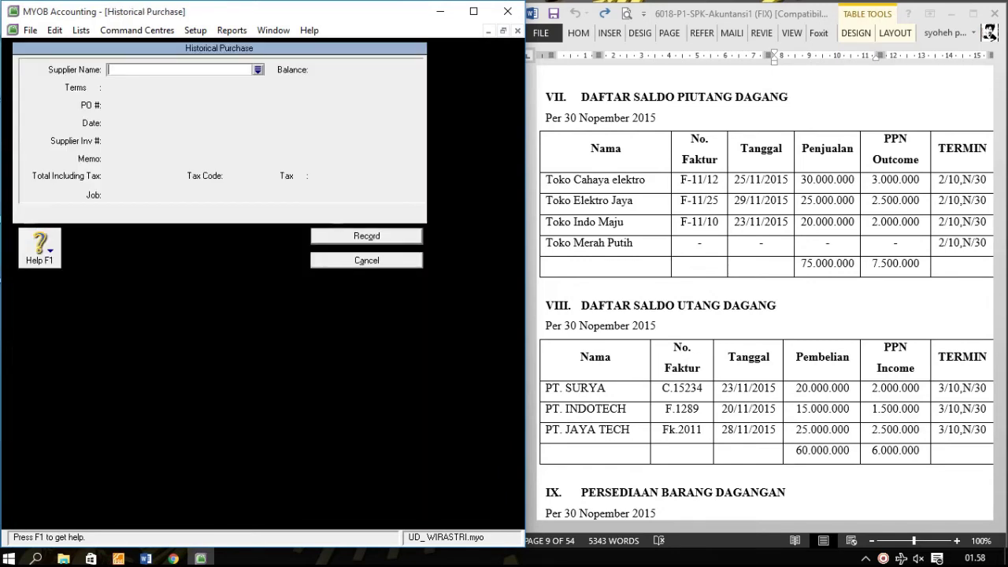
key(Return)
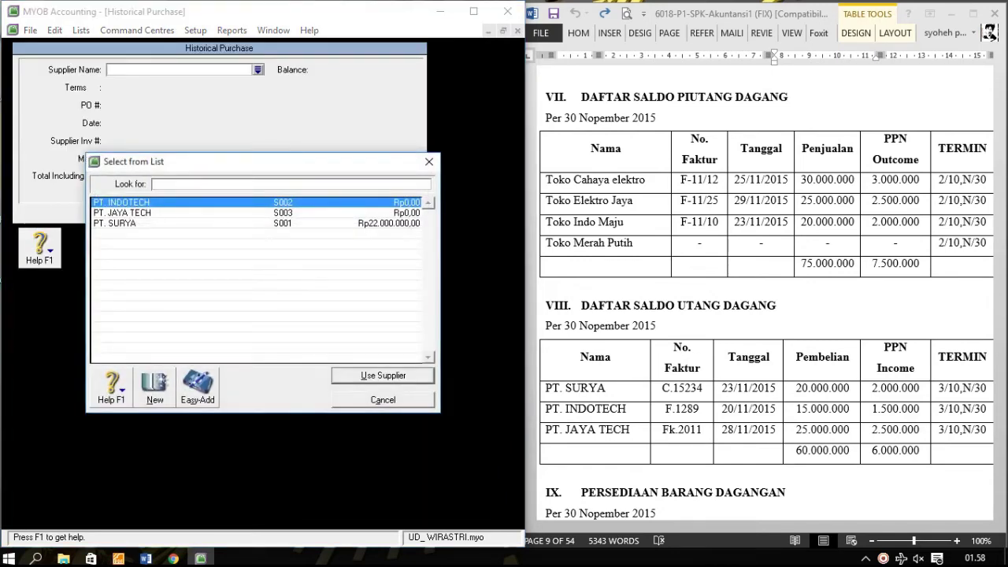
key(Return)
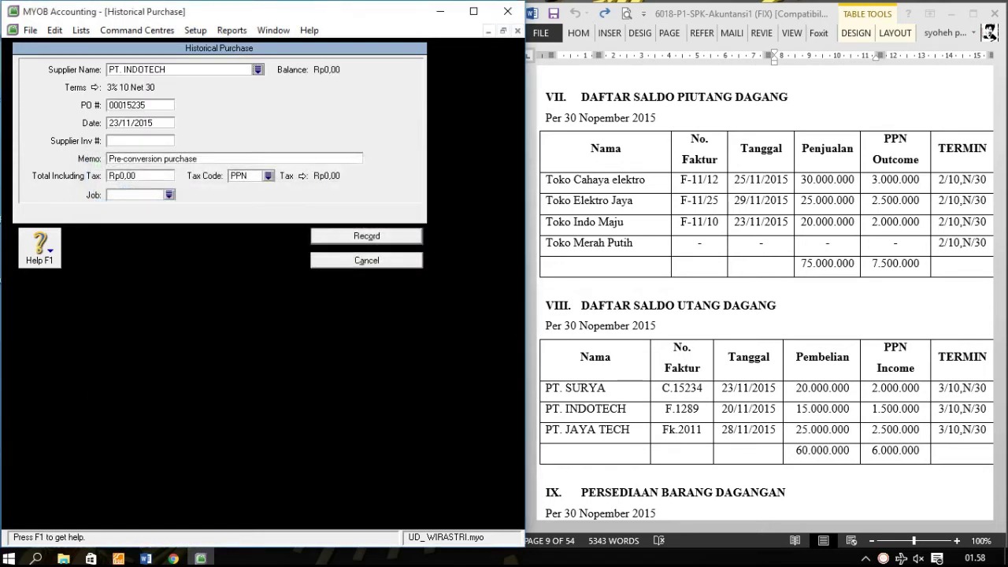
key(Tab)
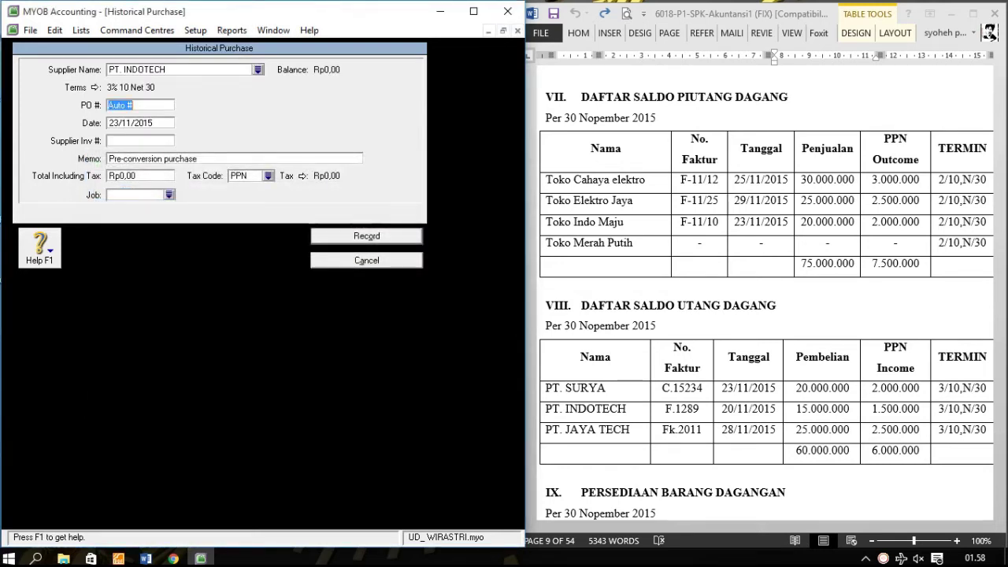
text(F.1289)
key(Tab)
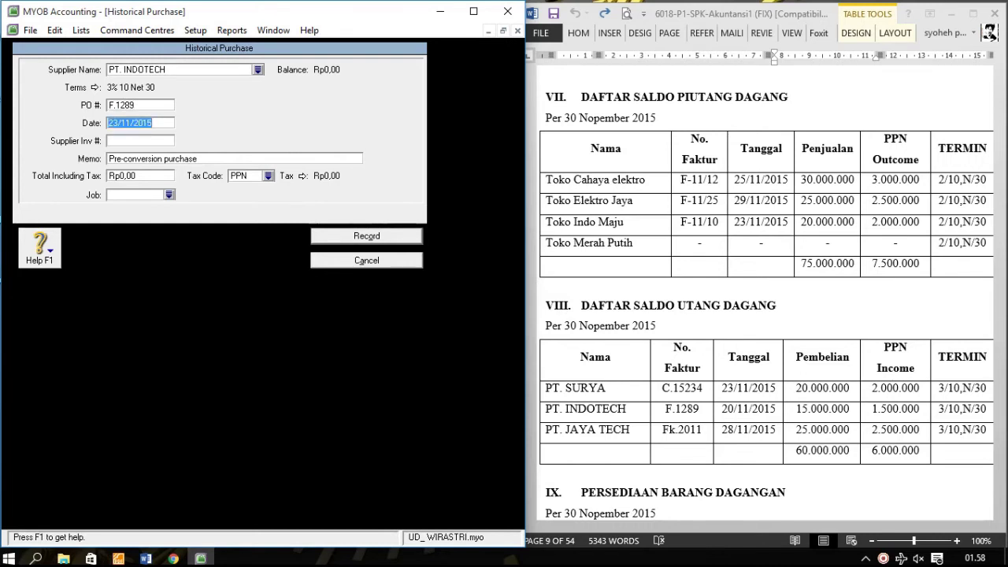
Step: Set the PT. INDOTECH purchase's date to 20/11/2015 and its memo to SALDO AWAL HUTANG DAGANG
click(116, 123)
key(BackSpace)
text(0)
key(Tab)
key(Tab)
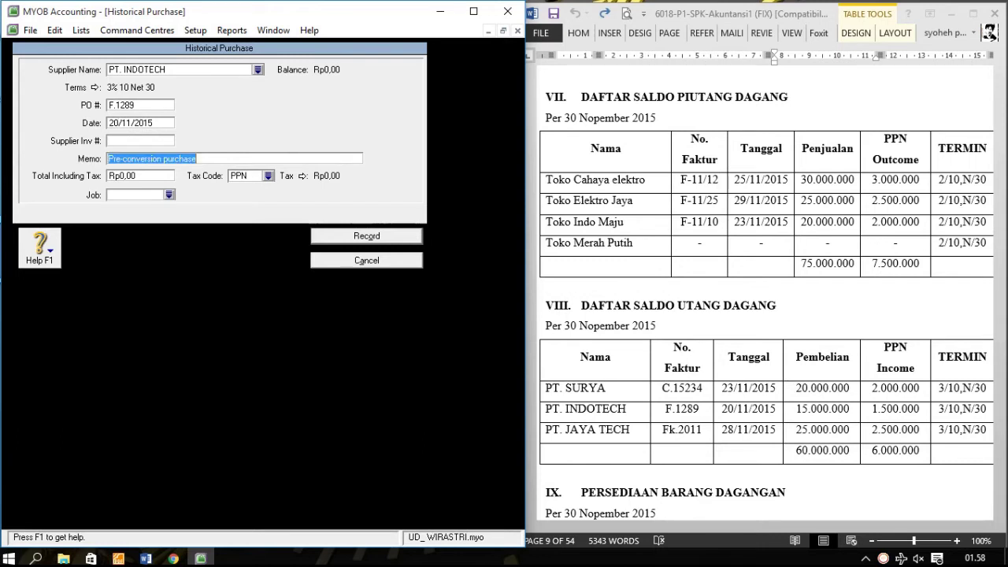
text(SA)
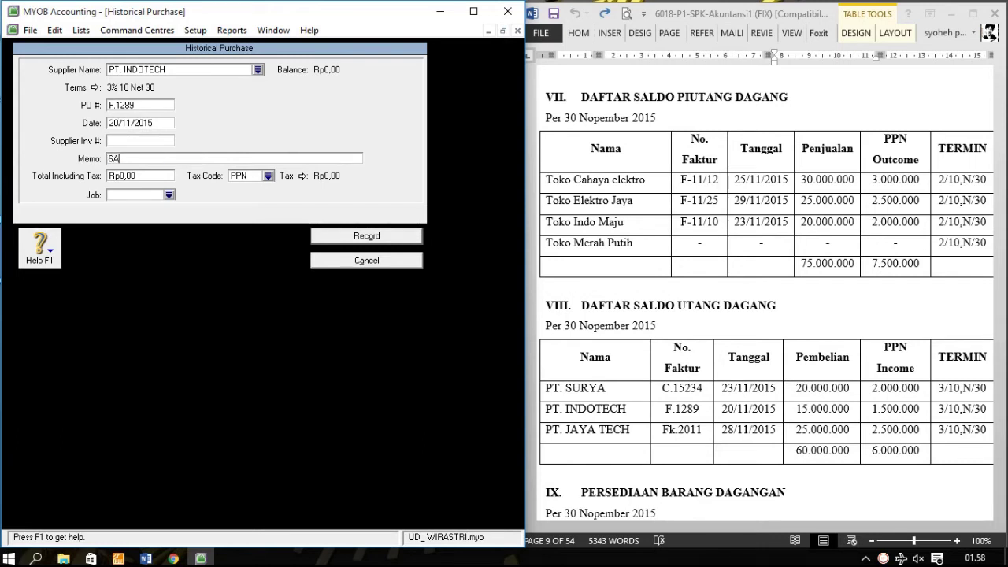
text(LDO AWAL HUTANG DA)
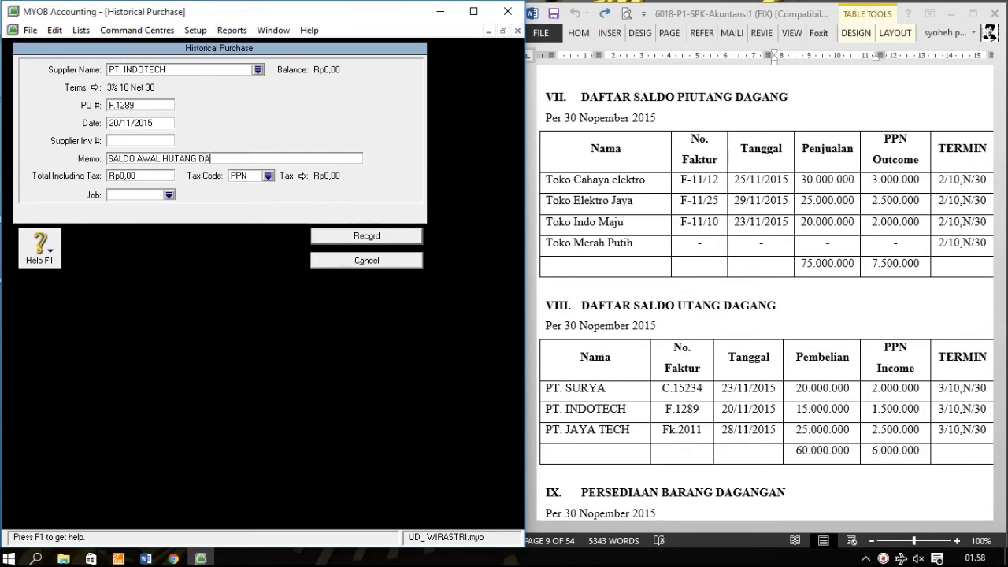
text(GANG)
key(Tab)
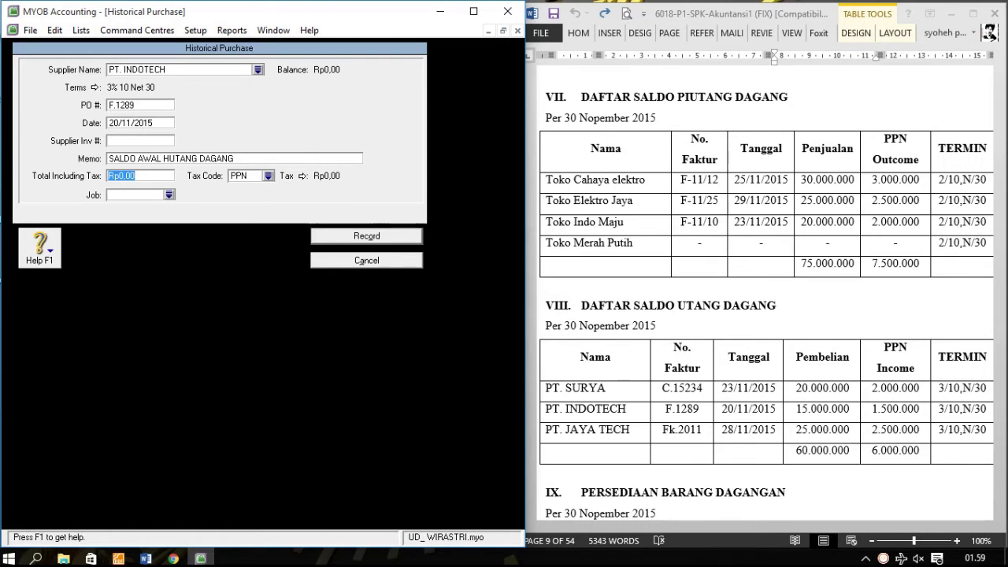
Step: Set the total including tax to Rp16.500.000,00, keep tax code PPN, and record the PT. INDOTECH purchase
text(165000000)
key(Tab)
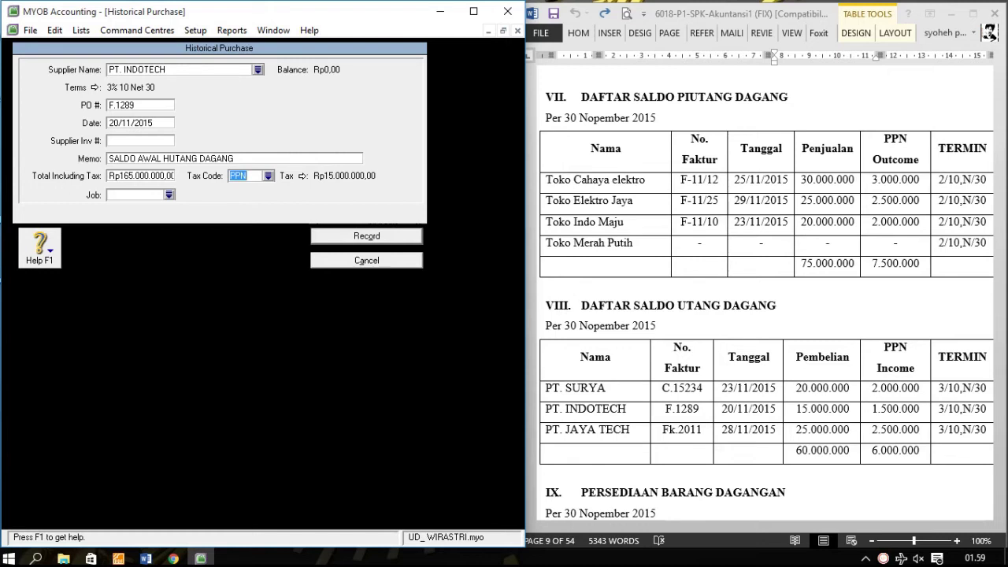
key(shift+Tab)
click(139, 176)
key(Tab)
key(Return)
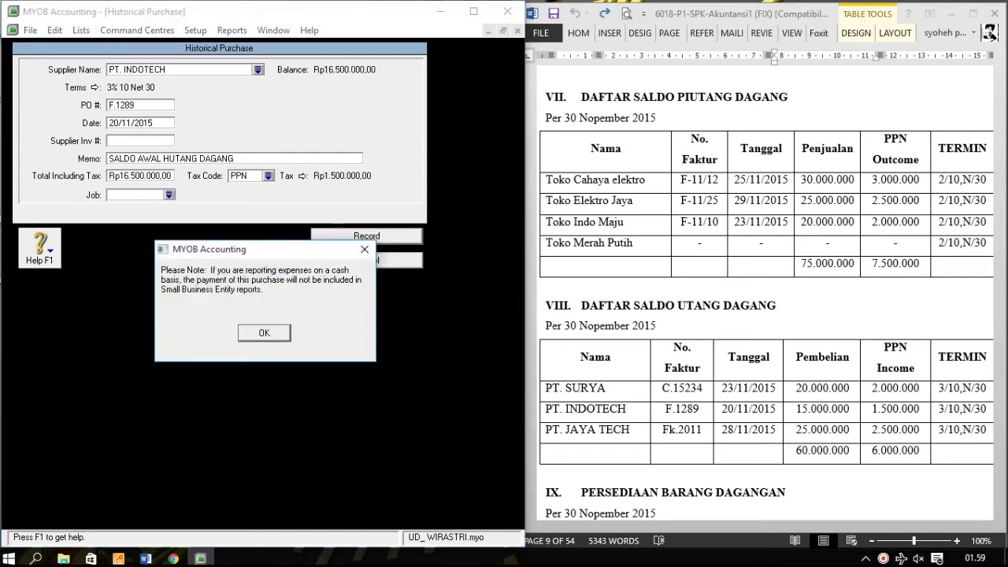
key(Return)
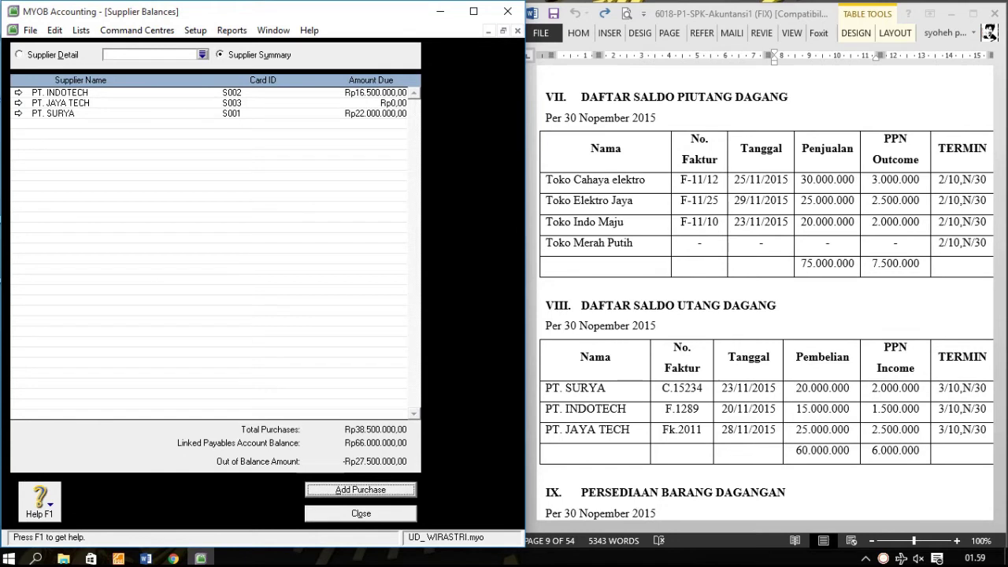
Step: Add a historical purchase for PT. JAYA TECH with PO number FK.2011
key(Return)
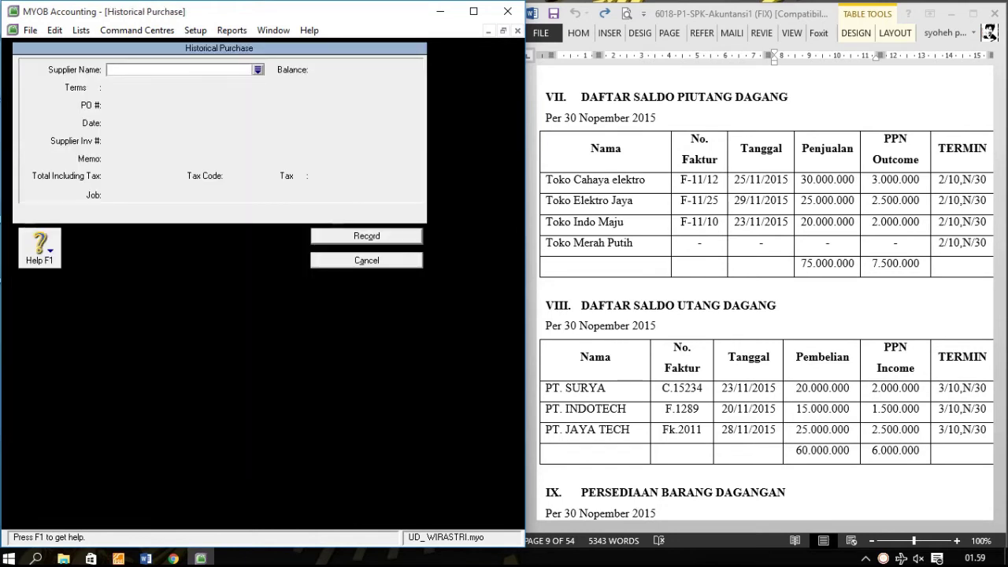
key(Return)
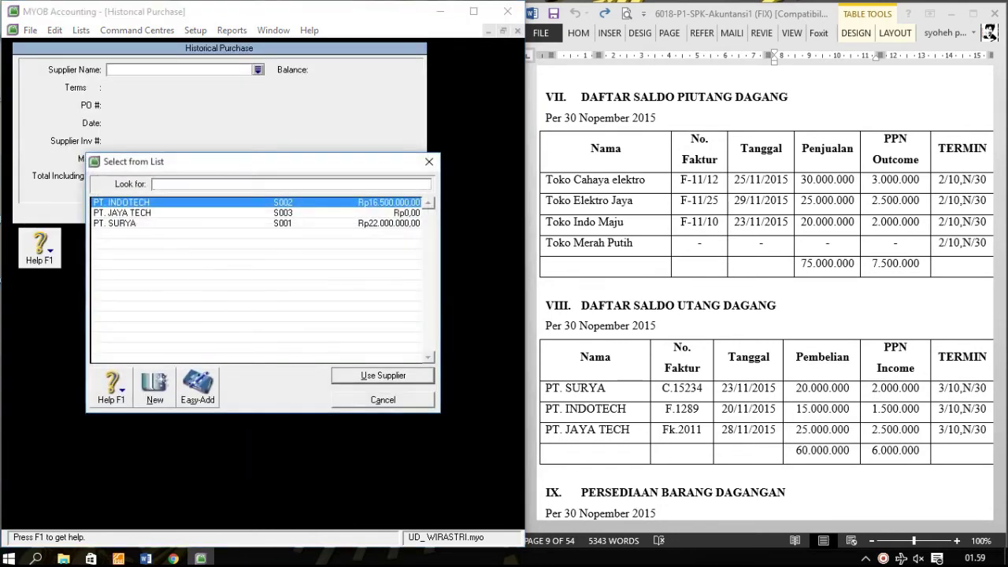
key(Down)
key(Return)
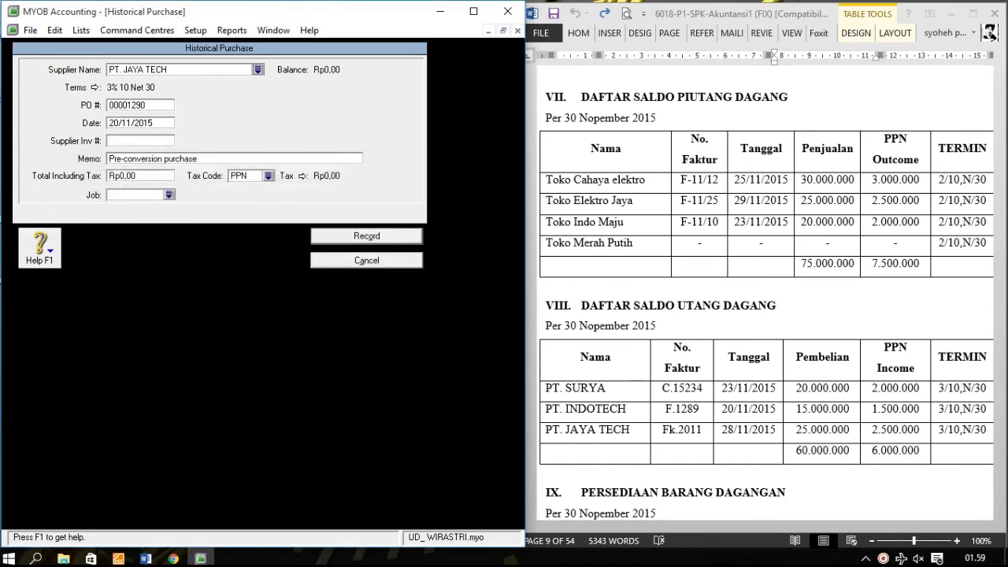
key(Tab)
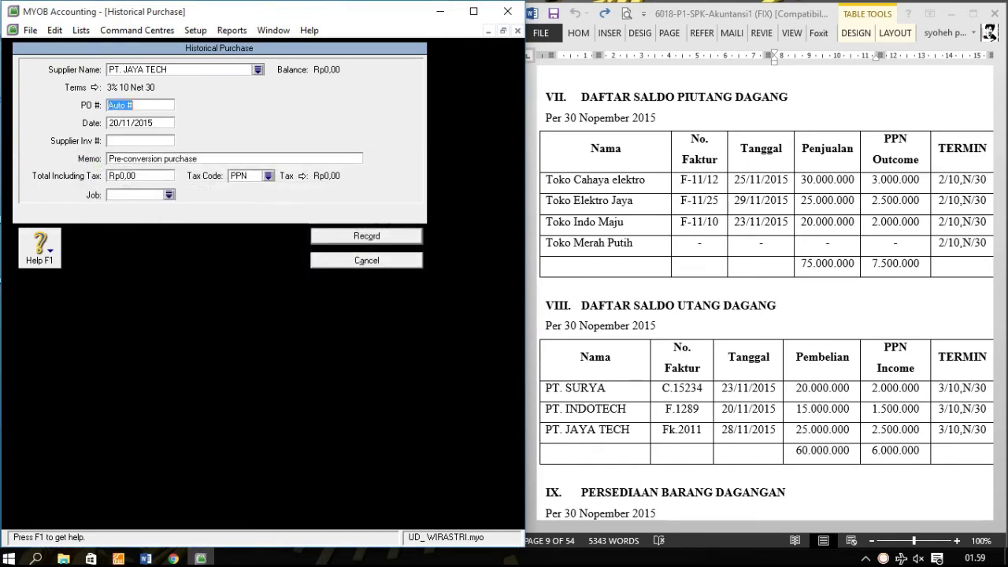
text(FK.2011)
key(Tab)
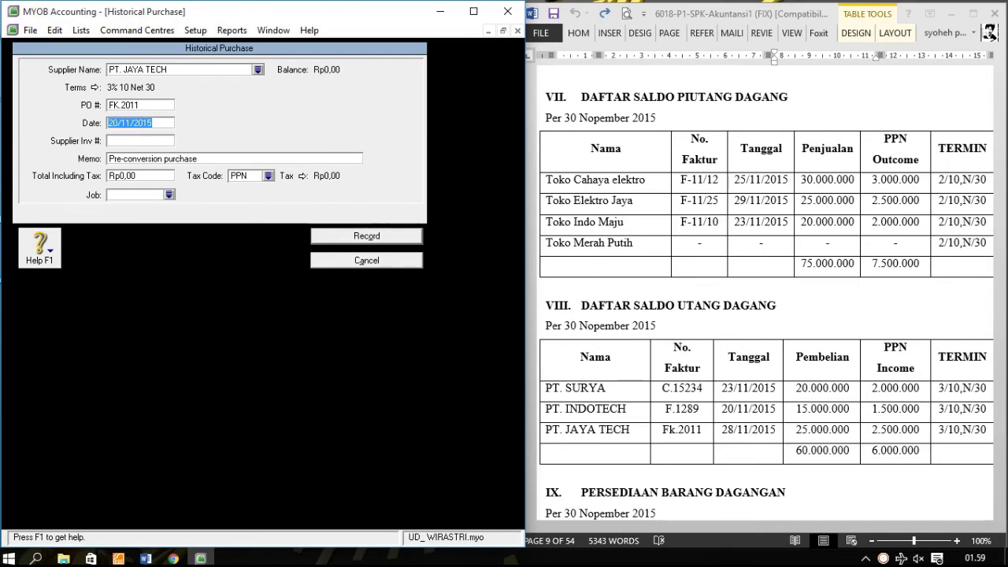
Step: Set the PT. JAYA TECH purchase's date to 28/11/2015
click(119, 123)
key(BackSpace)
text(8)
key(Tab)
key(Tab)
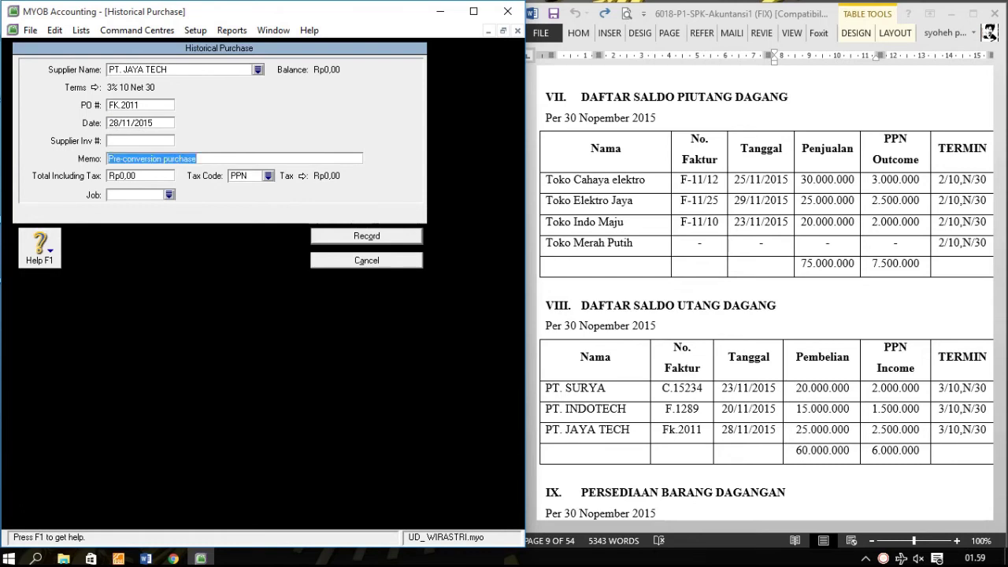
Step: Set the PT. JAYA TECH purchase's memo to SALDO AWAL HUTANG DAGANG
text(sALDO)
key(BackSpace)
key(BackSpace)
key(BackSpace)
key(BackSpace)
key(BackSpace)
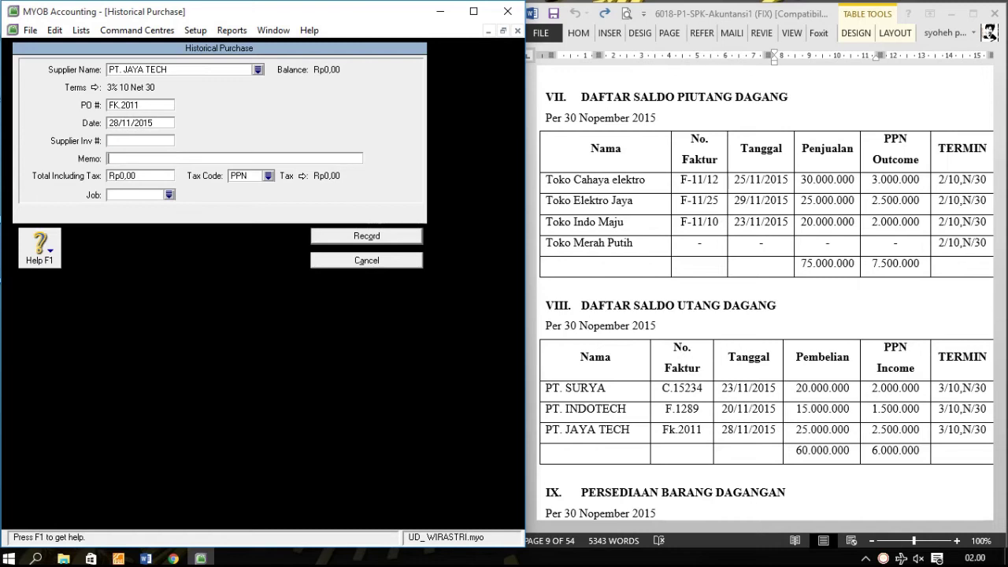
text(s)
key(BackSpace)
text(SALDO AWAL)
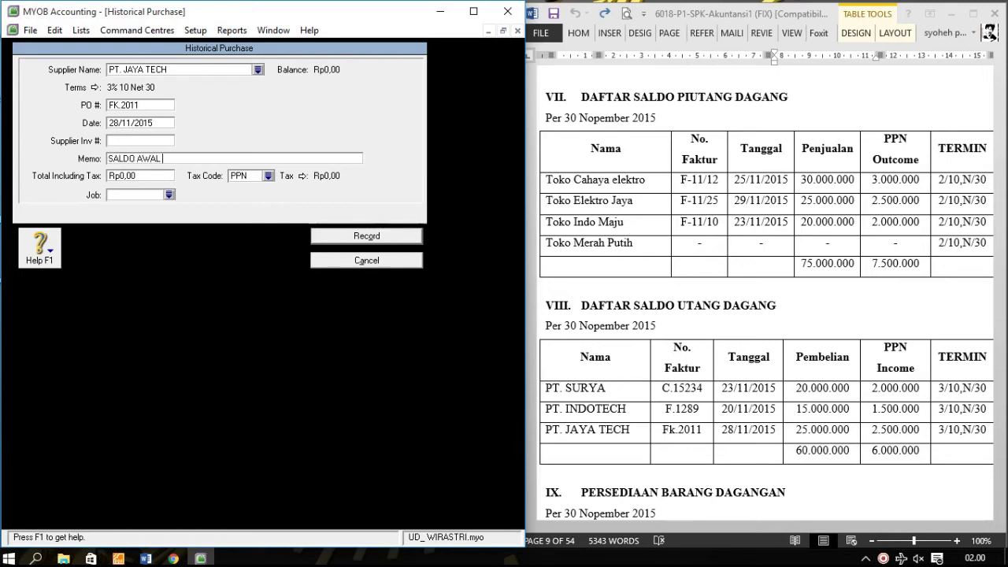
text( HUTANG DAGANG)
key(Tab)
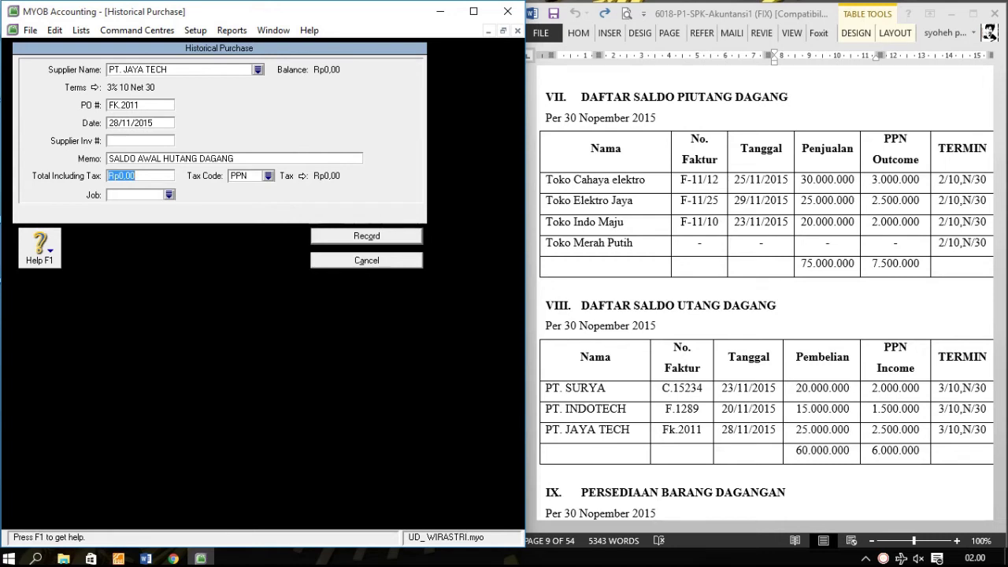
Step: Set the total including tax to Rp27.500.000,00, keep tax code PPN, and record the PT. JAYA TECH purchase
text(27500000)
key(Tab)
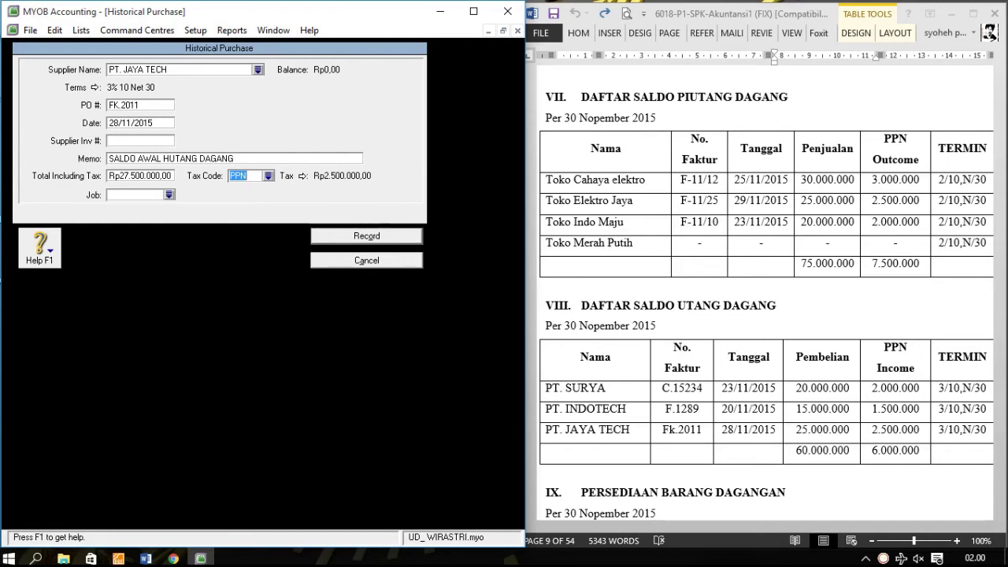
click(367, 236)
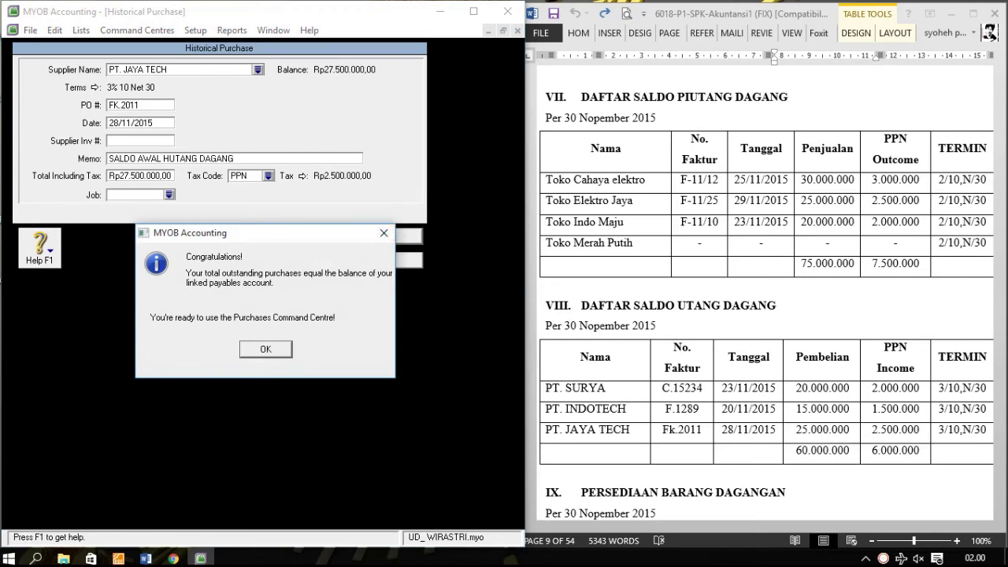
key(Return)
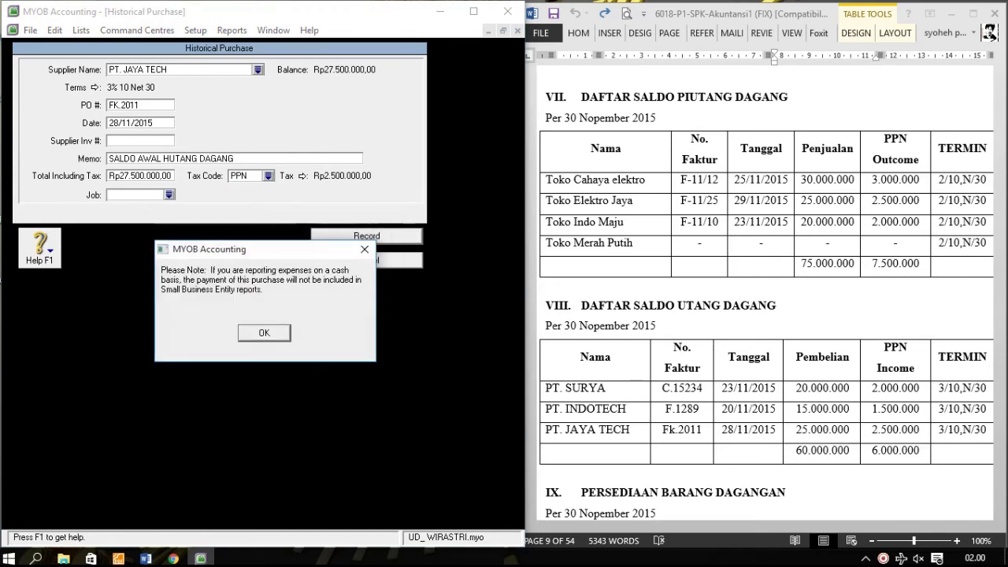
key(Return)
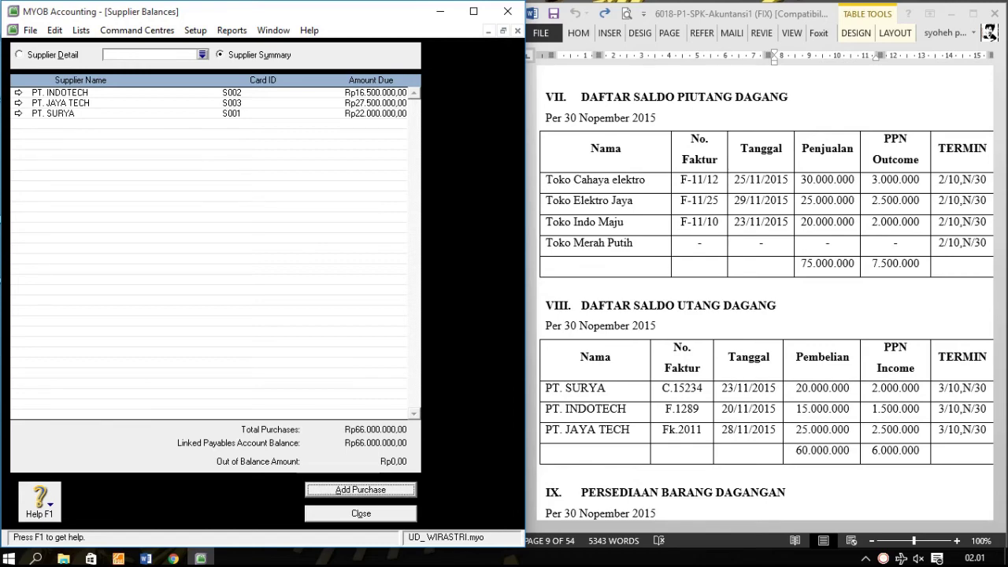
Step: Review the Word document's account balances, its customer and supplier lists, and the receivable and payable tables
scroll(768, 316, up, 15)
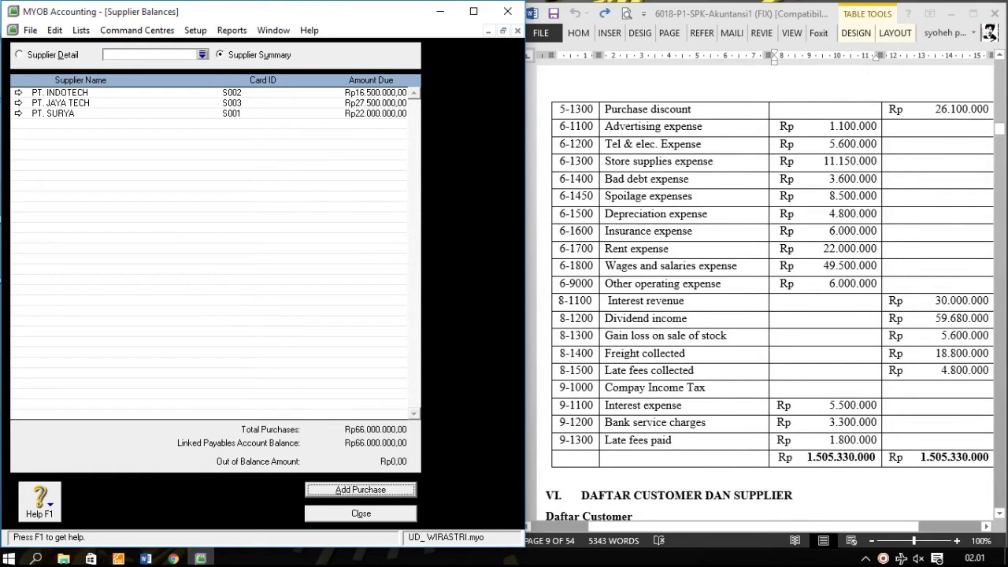
scroll(760, 293, up, 10)
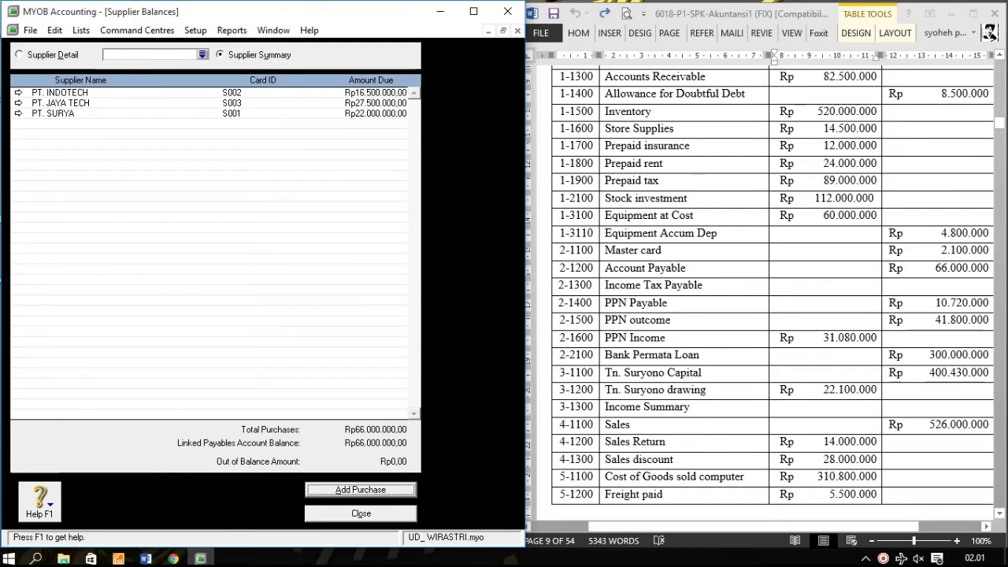
scroll(772, 283, down, 3)
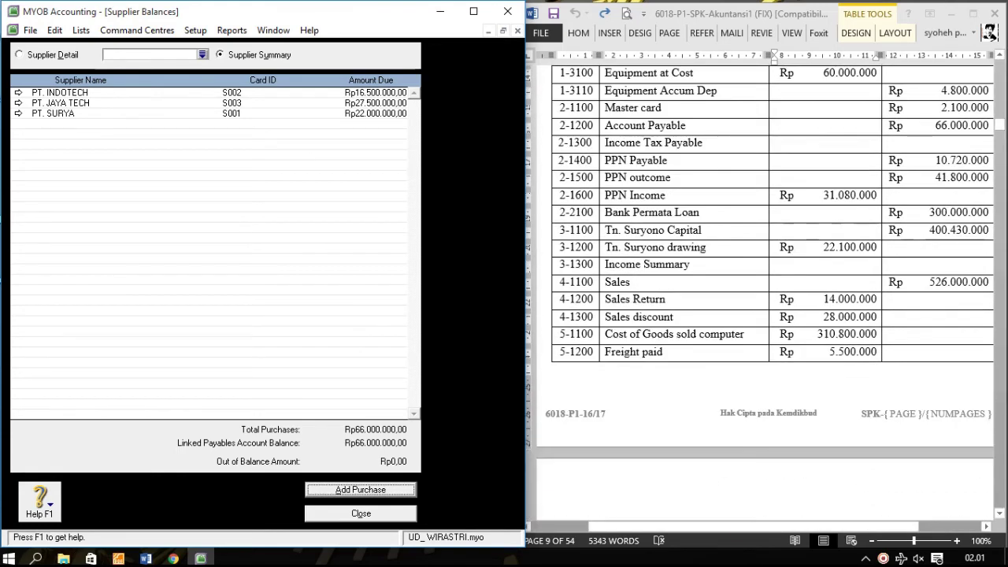
scroll(764, 291, down, 12)
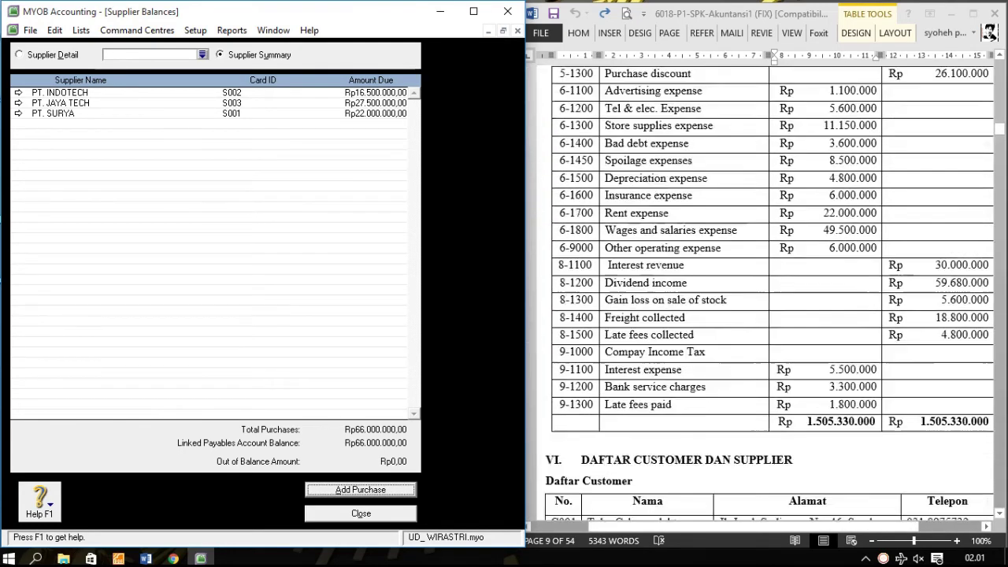
scroll(770, 291, down, 6)
scroll(769, 291, down, 2)
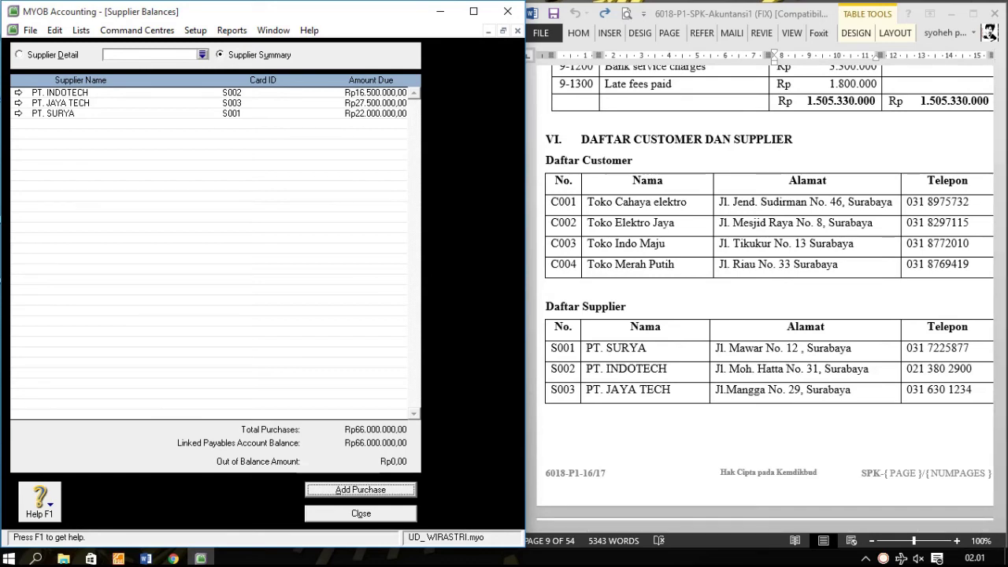
scroll(764, 284, down, 2)
scroll(764, 284, down, 6)
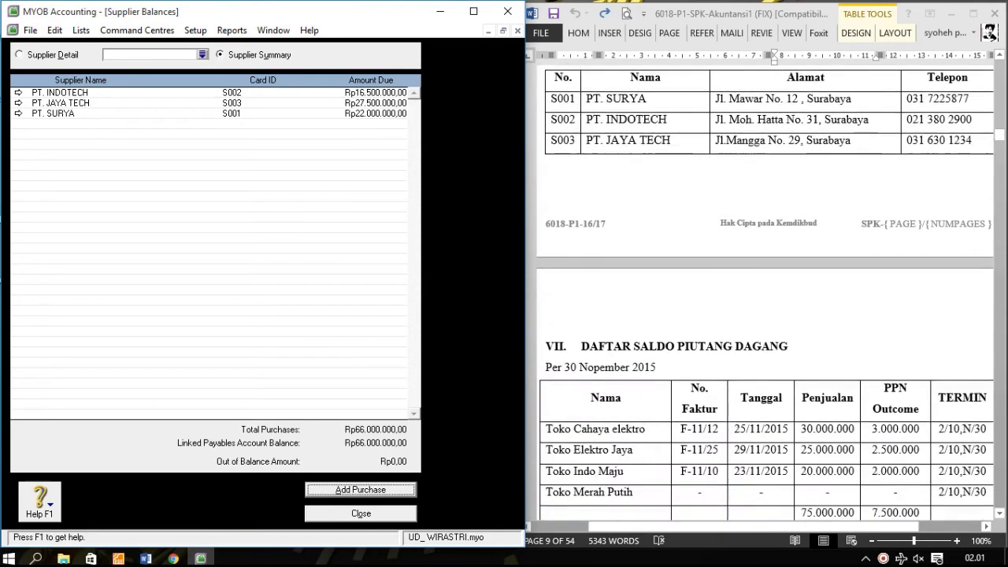
scroll(764, 284, down, 3)
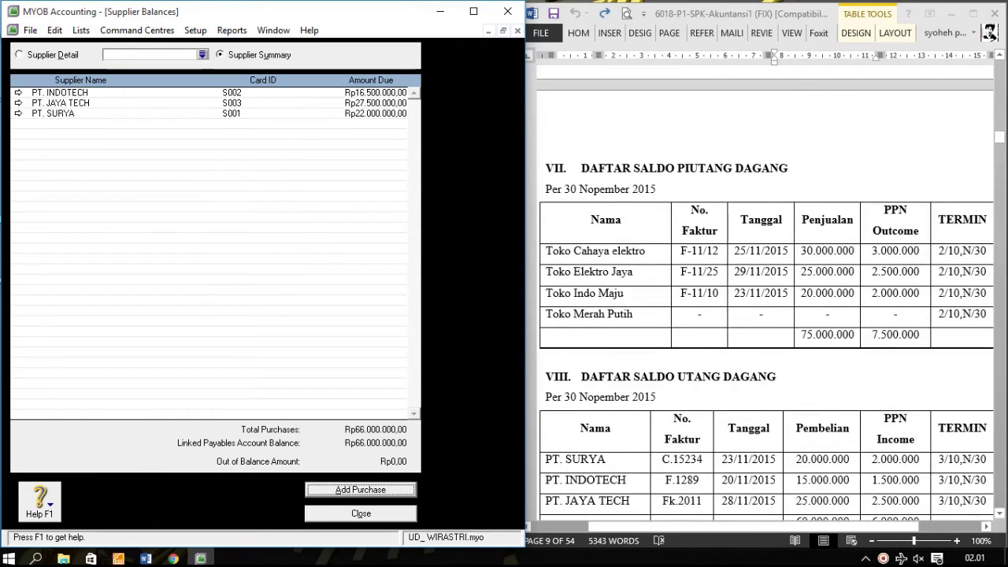
Step: Close the supplier balances and create a new inventory item with number PM300 and name PORTEGE-M300
click(361, 513)
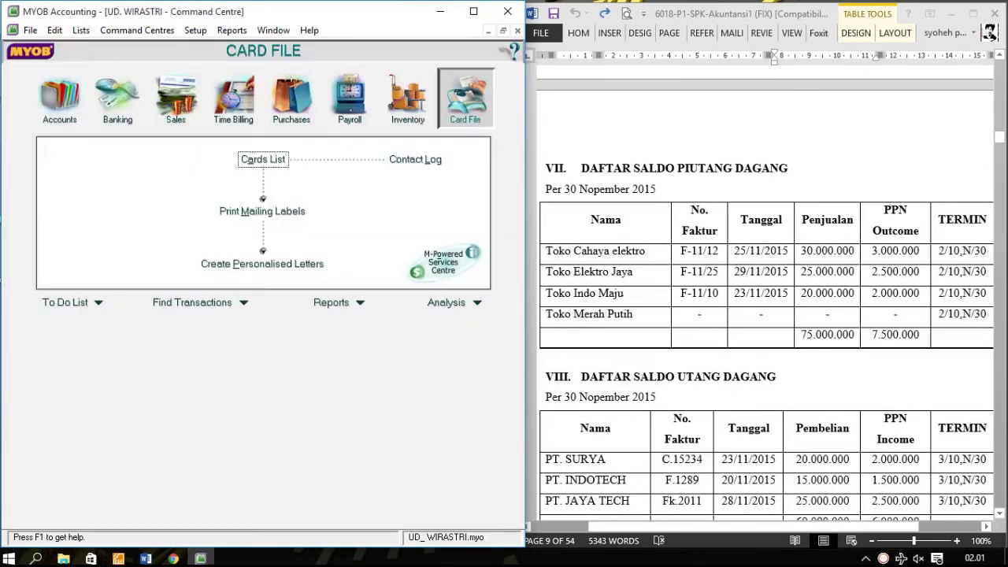
scroll(764, 284, down, 9)
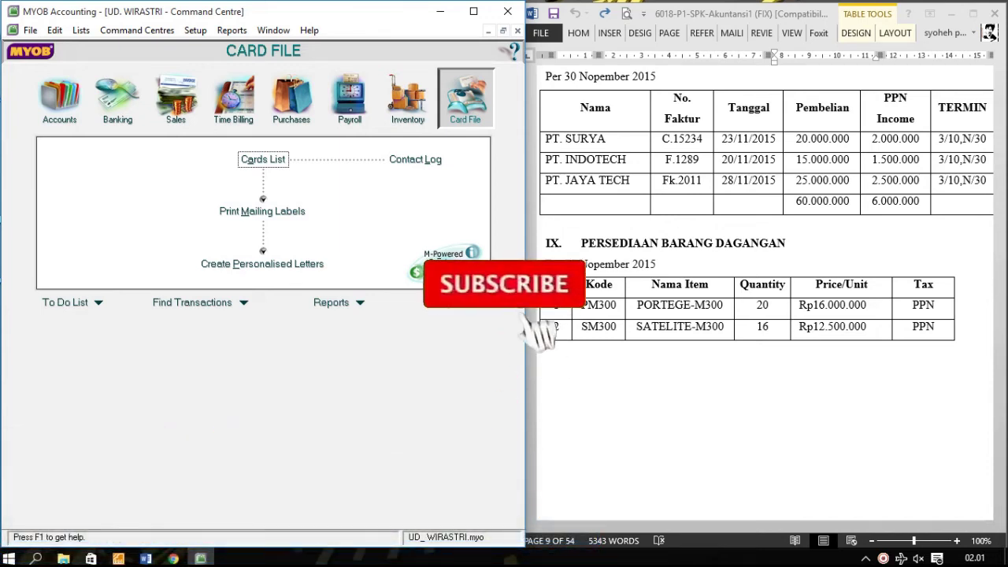
click(408, 98)
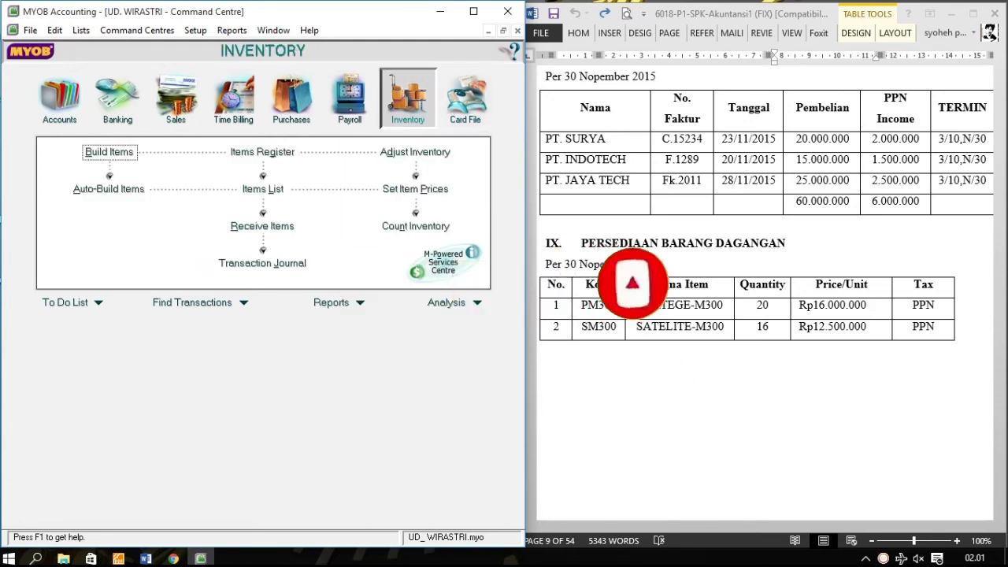
click(263, 189)
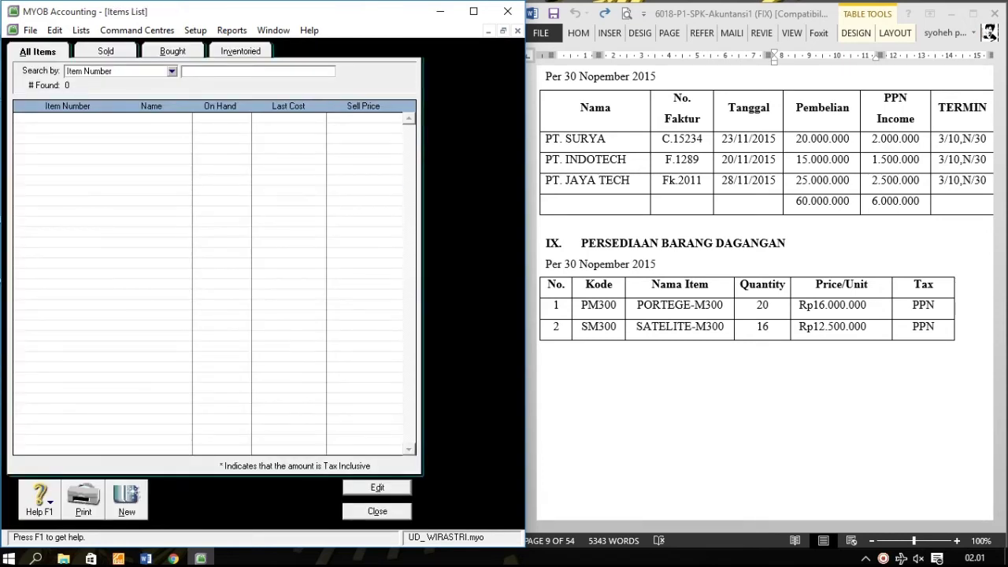
click(127, 498)
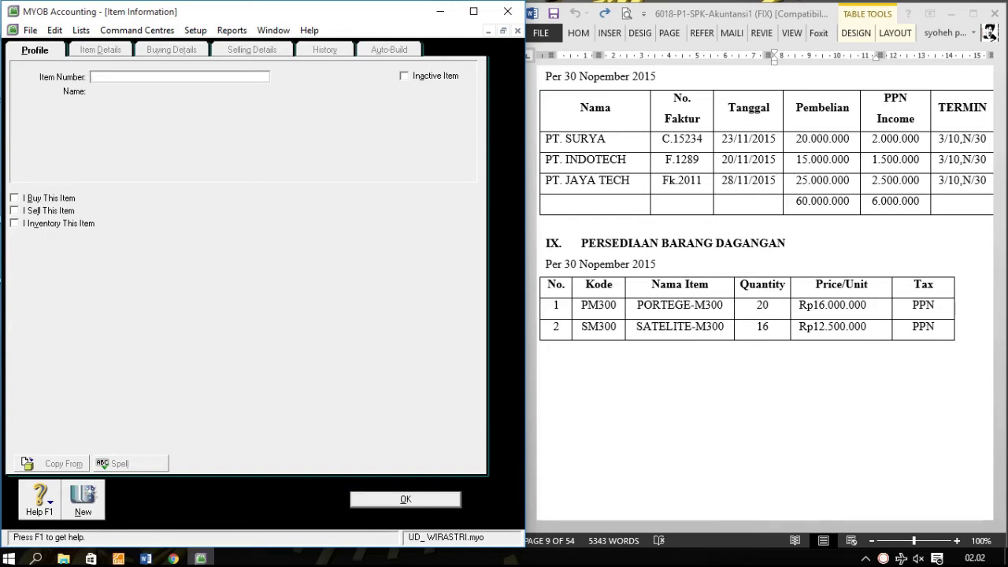
text(PM300)
key(Tab)
text(PORTE)
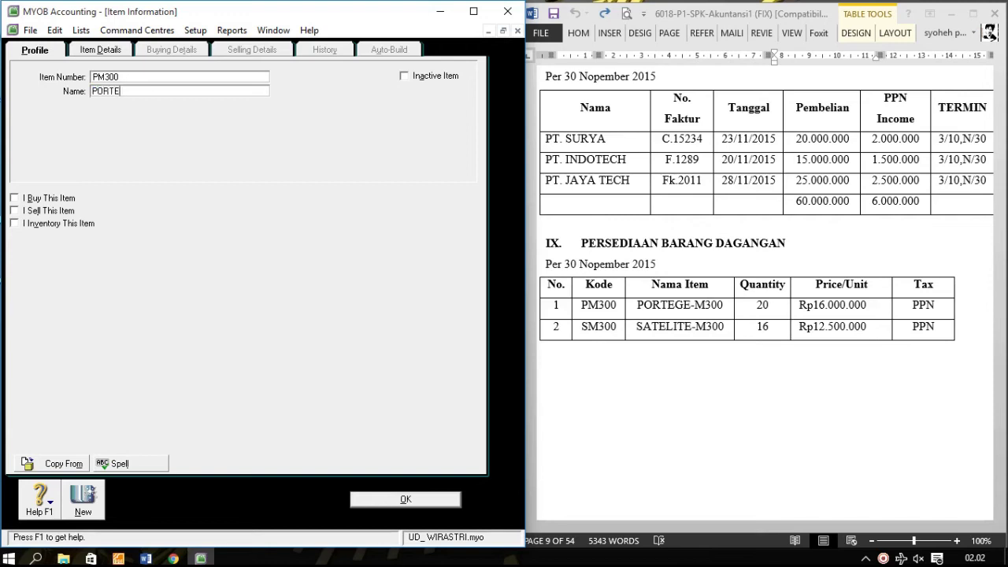
text(GE-M300)
Step: Mark item PM300 as bought, sold and inventoried
click(14, 199)
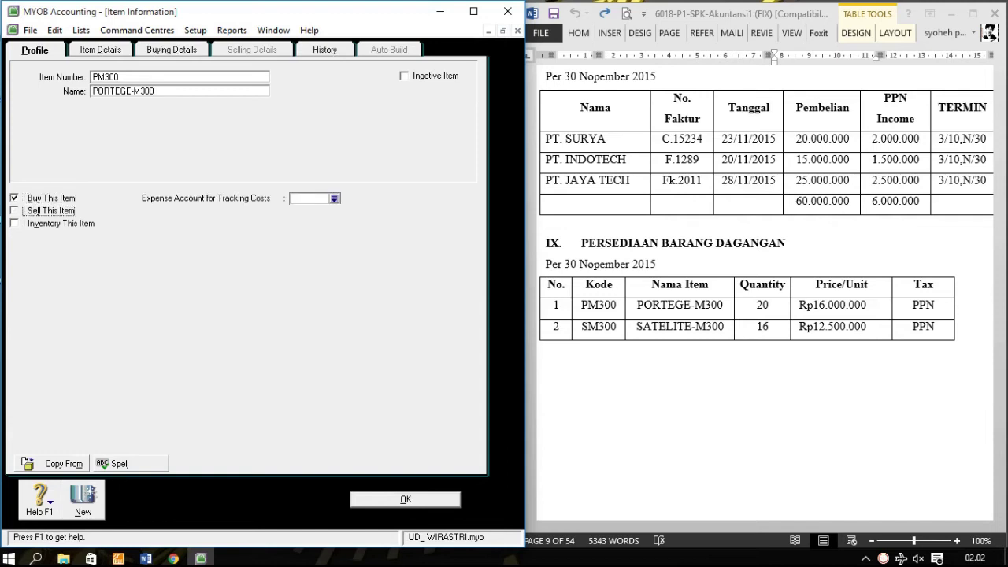
click(14, 211)
click(14, 224)
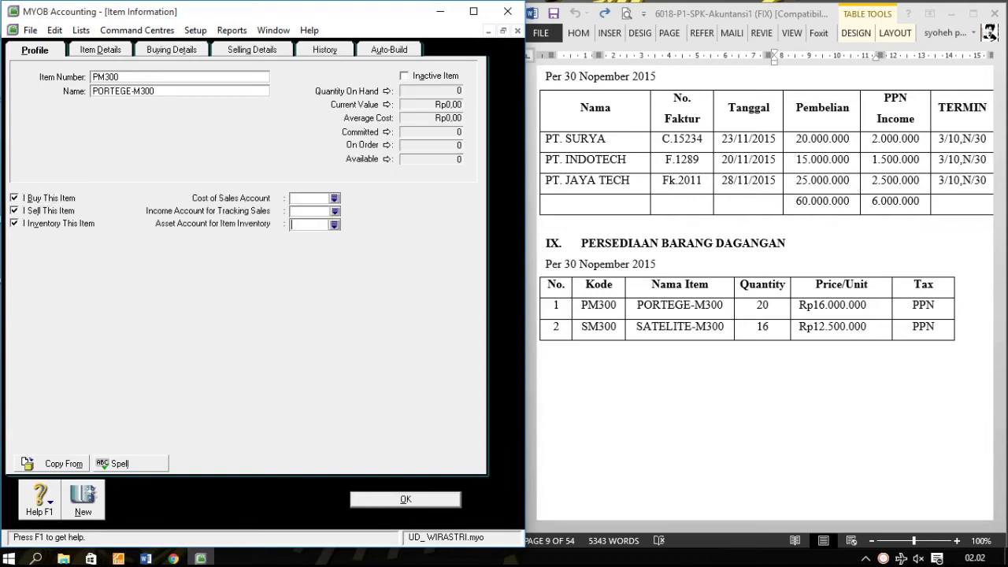
Step: Assign PM300's cost of sales account 5-1100, income account 4-1100 Sales and asset account 1-1500 Inventory
text(5)
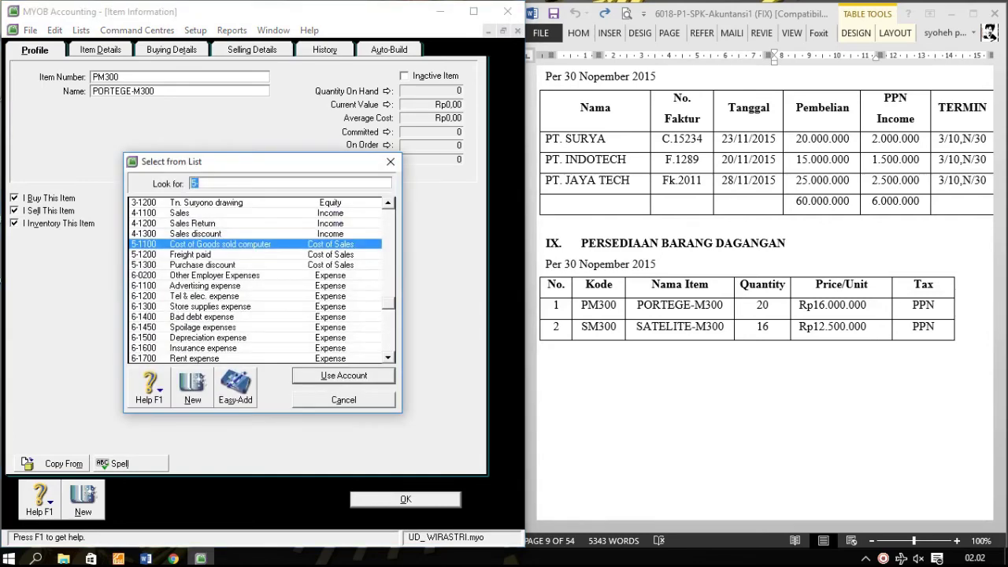
key(Return)
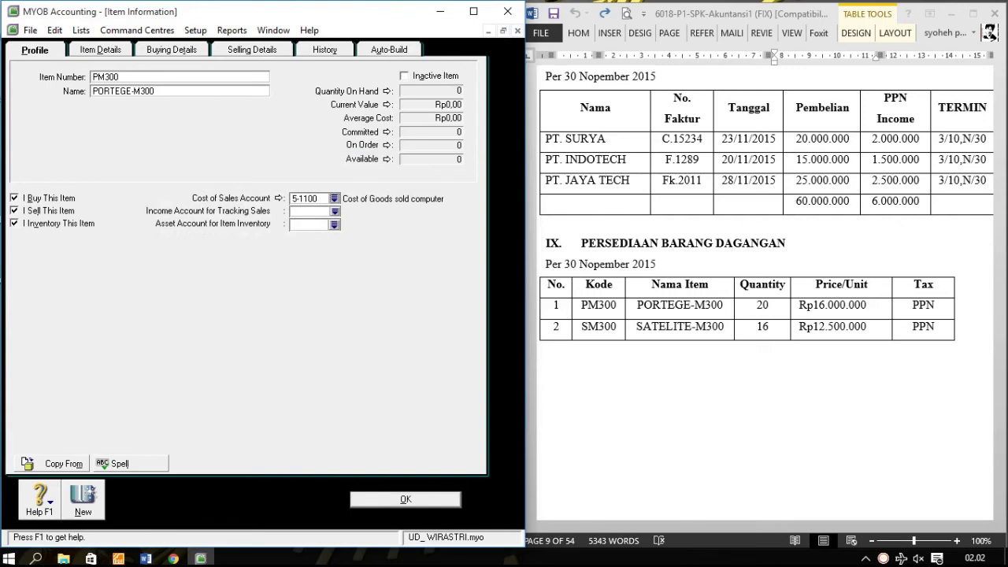
text(4-)
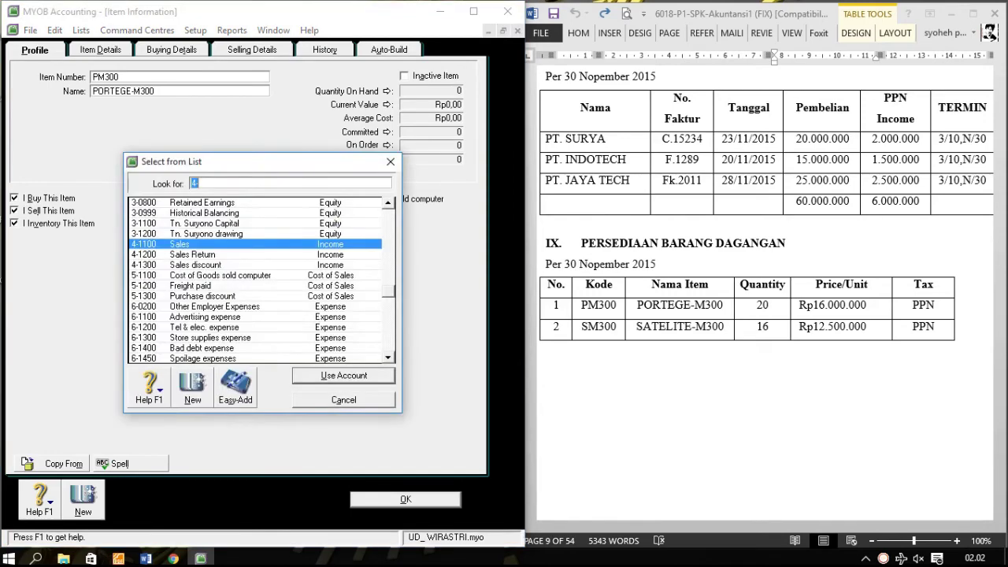
key(Return)
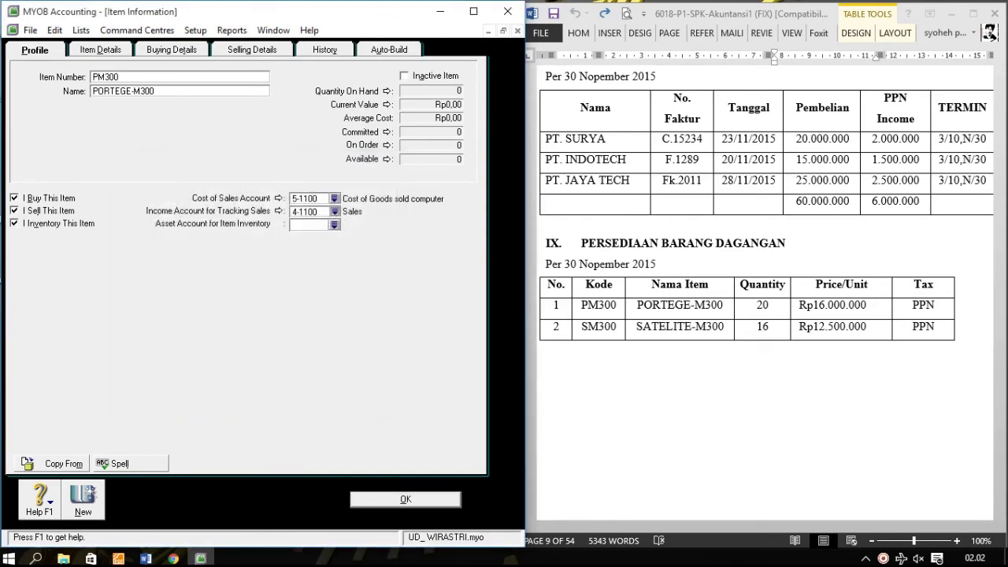
click(334, 224)
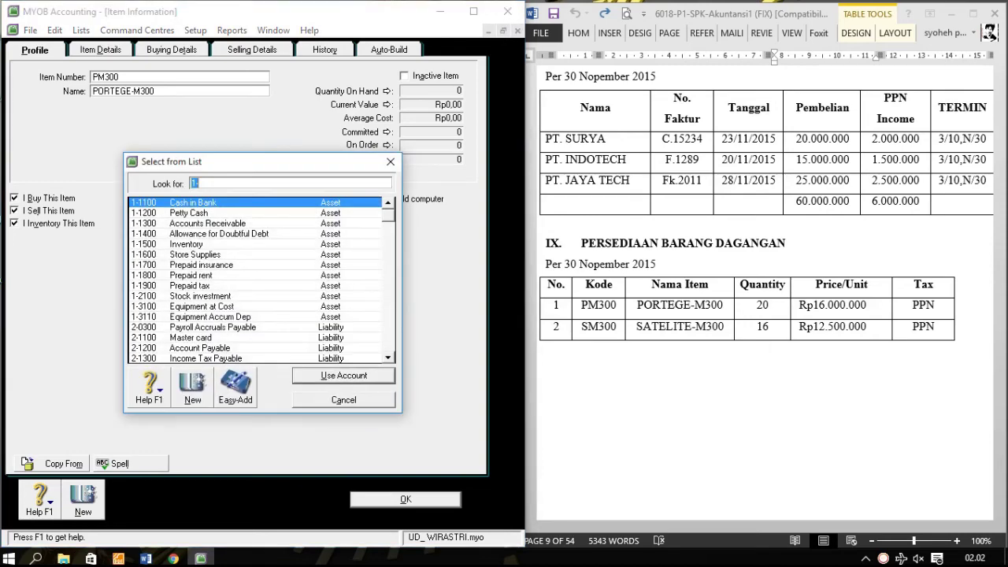
text(1-1500)
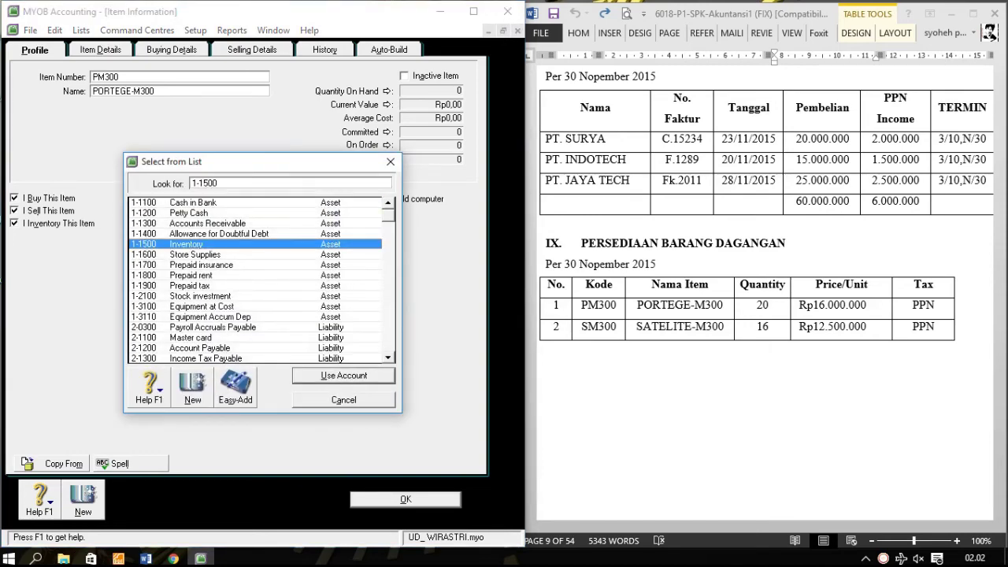
key(Return)
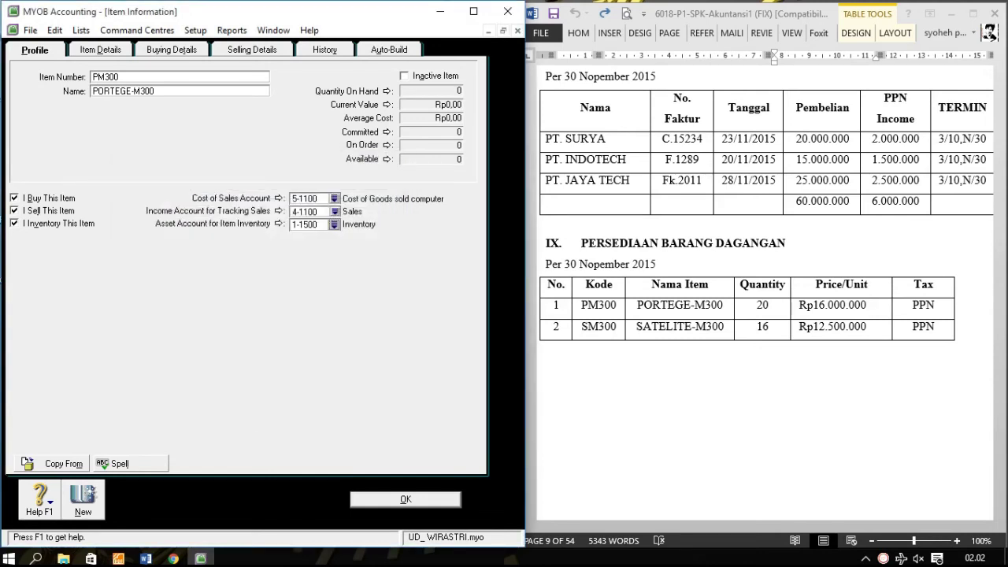
Step: Set PM300's tax code when bought to PPN in its buying details
click(100, 50)
click(171, 50)
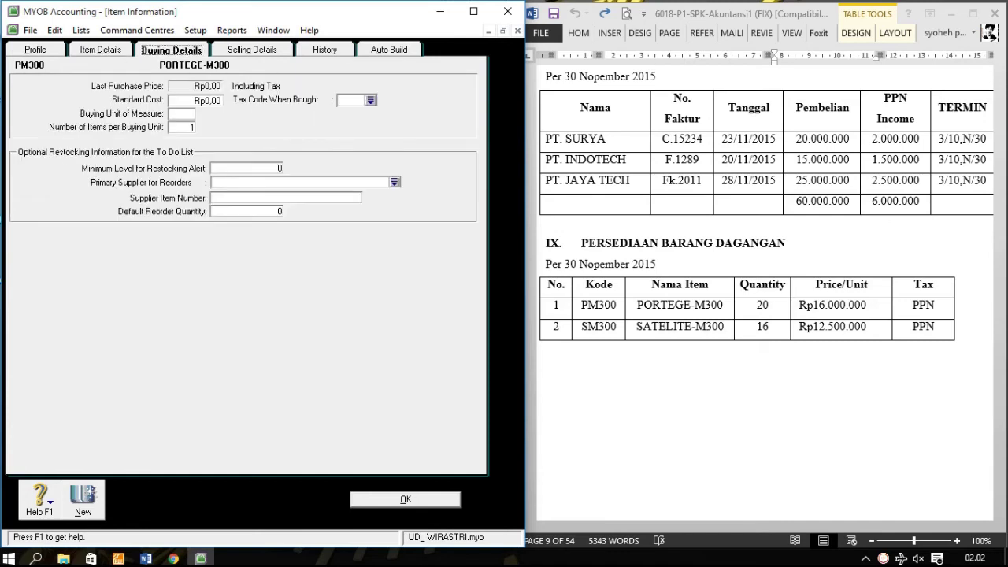
click(370, 100)
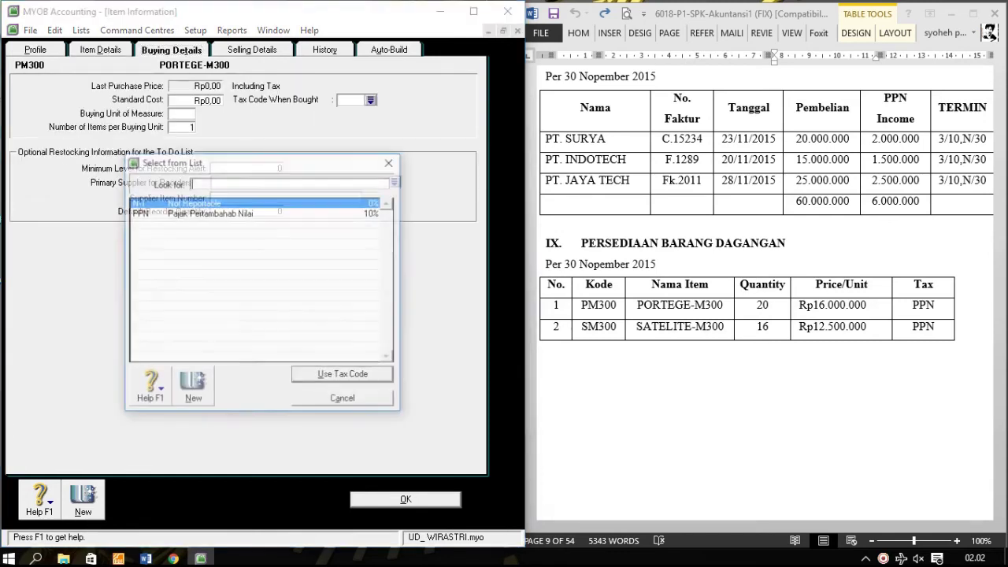
text(PPN)
key(Return)
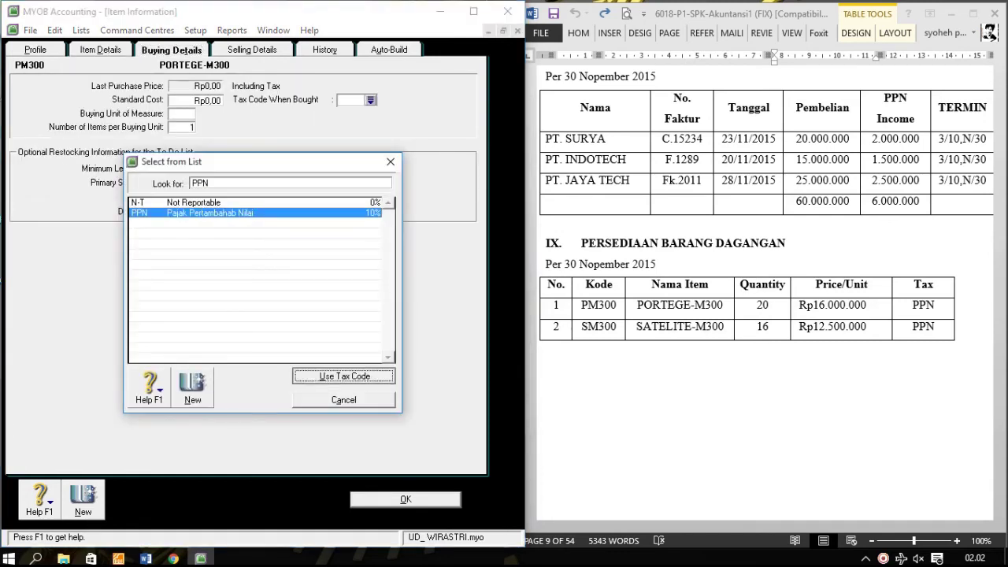
Step: Set PM300's tax code when sold to PPN in its selling details
click(252, 50)
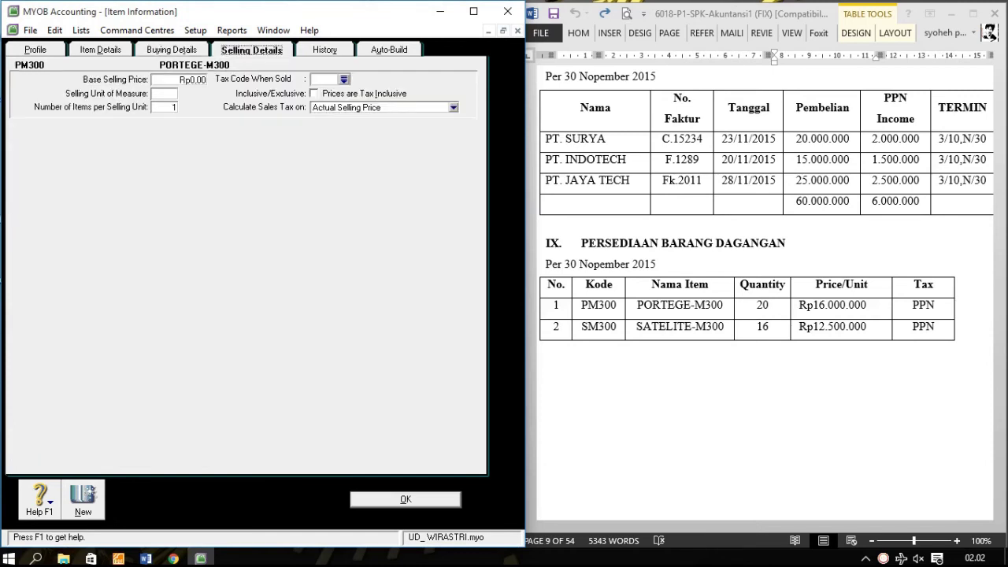
click(345, 79)
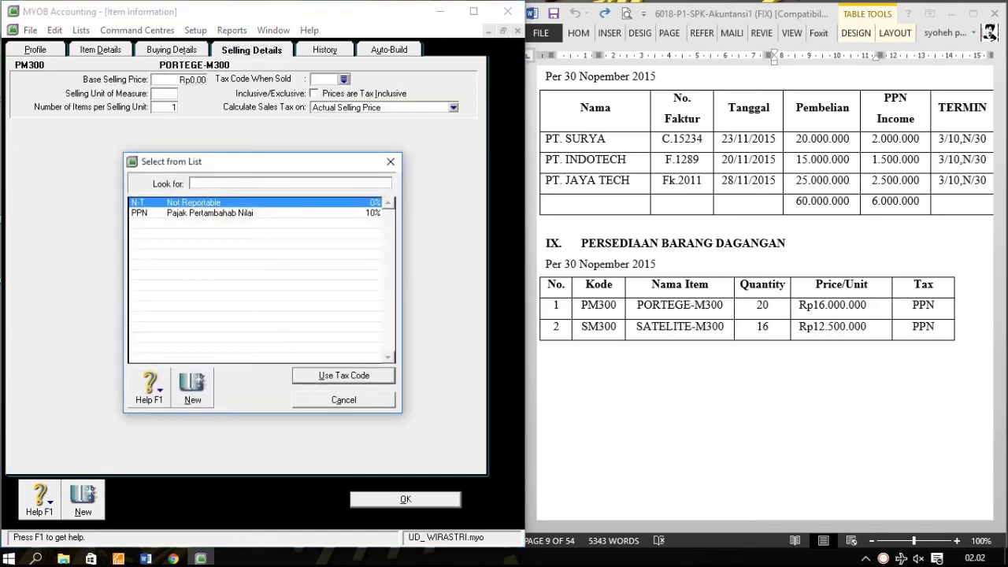
key(Down)
key(Return)
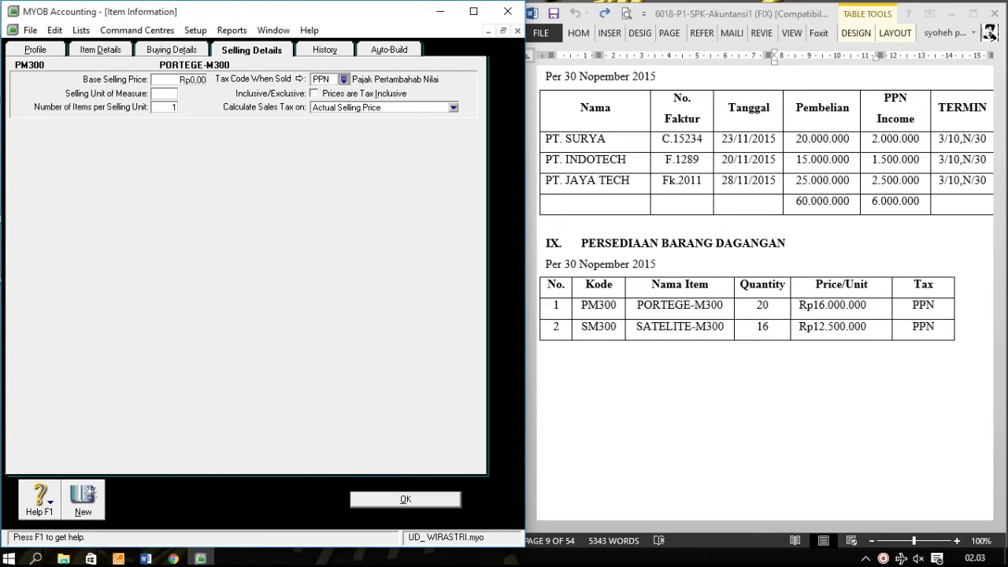
Step: Check the tax codes in PM300's buying and selling details and save the item
click(172, 50)
click(251, 51)
click(171, 49)
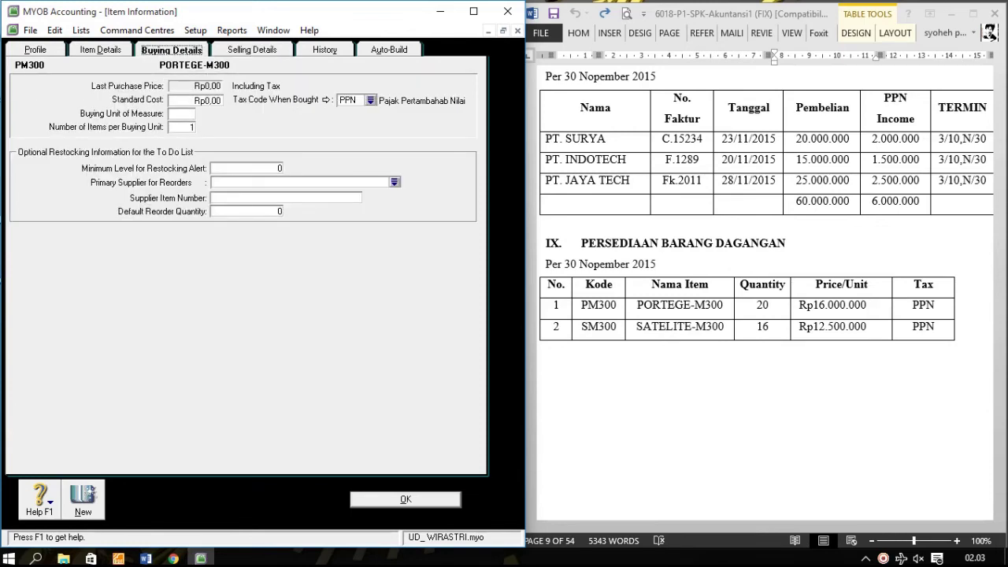
key(Return)
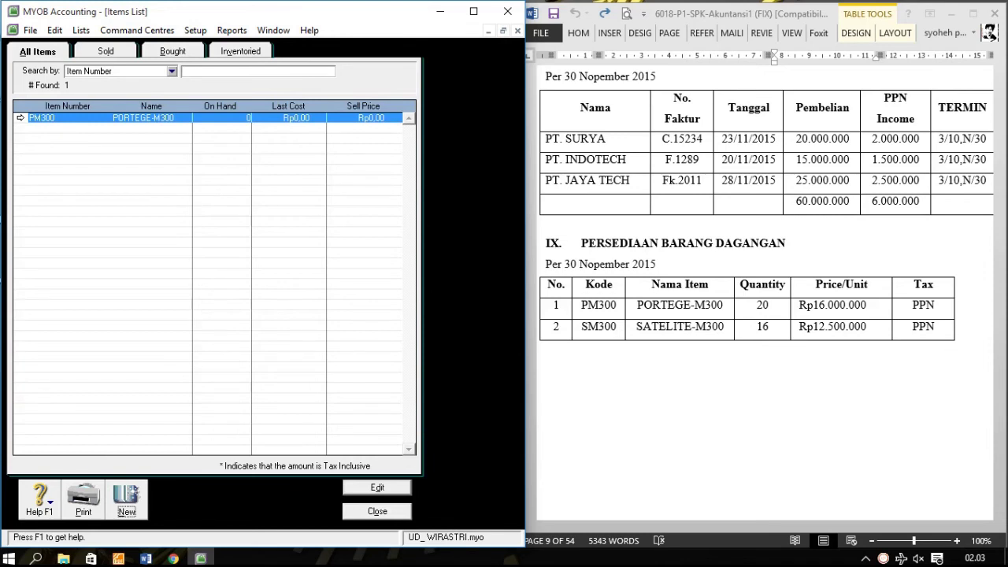
Step: Create a new inventory item numbered SM300 with the name SATELITE-M300
key(Return)
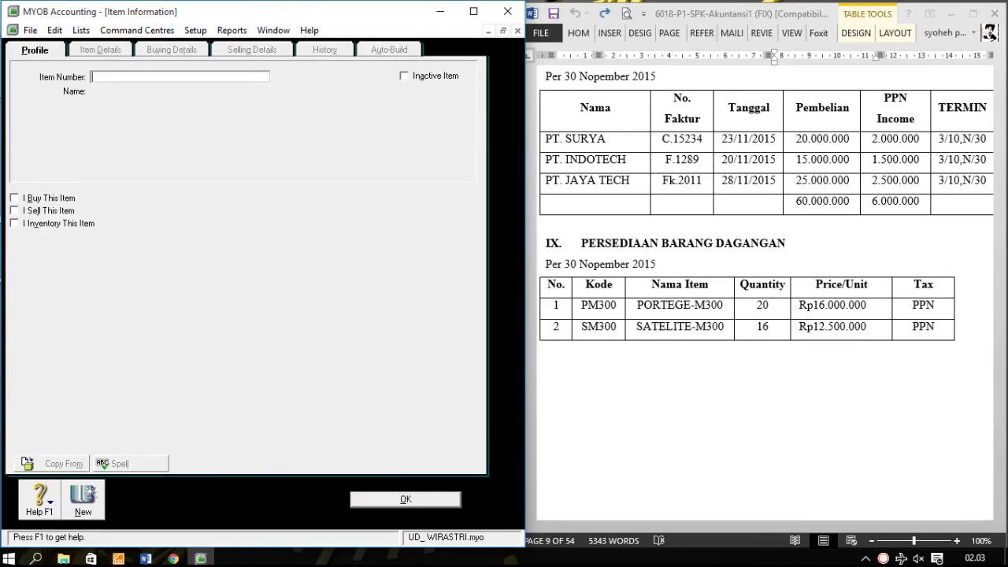
text(SM300)
key(Tab)
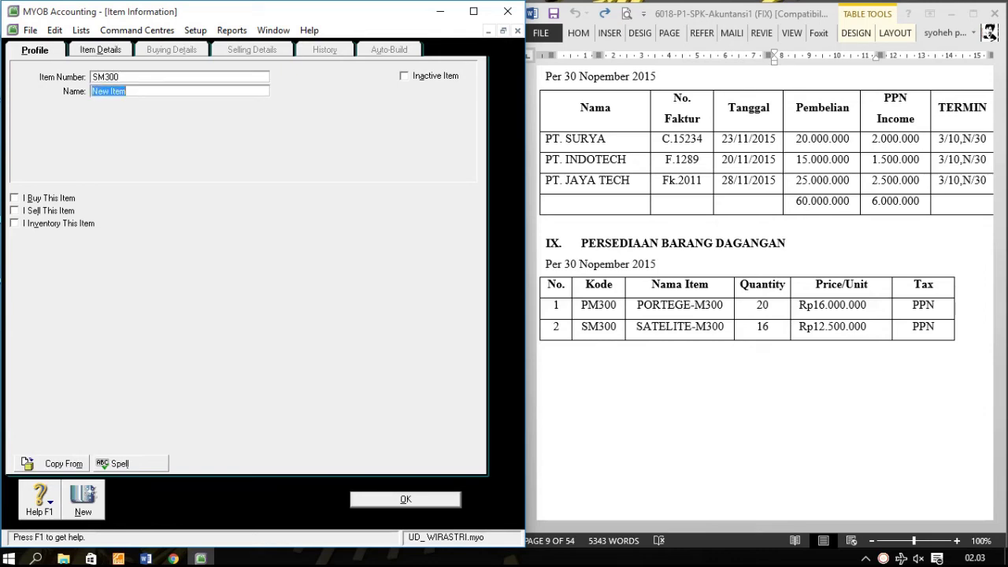
text(SATELITE-M300)
Step: Mark item SM300 as bought, sold and inventoried
click(14, 198)
click(14, 211)
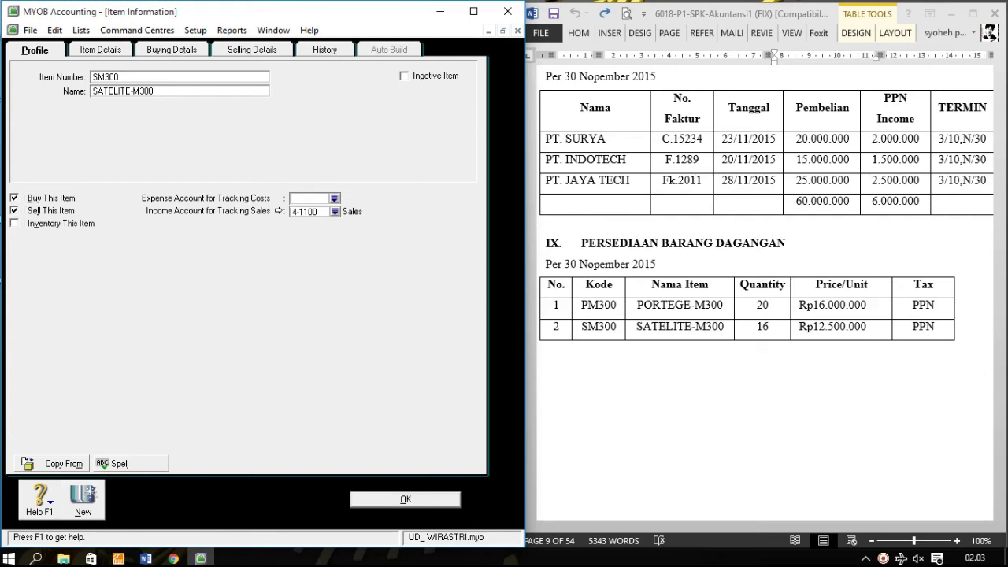
click(14, 223)
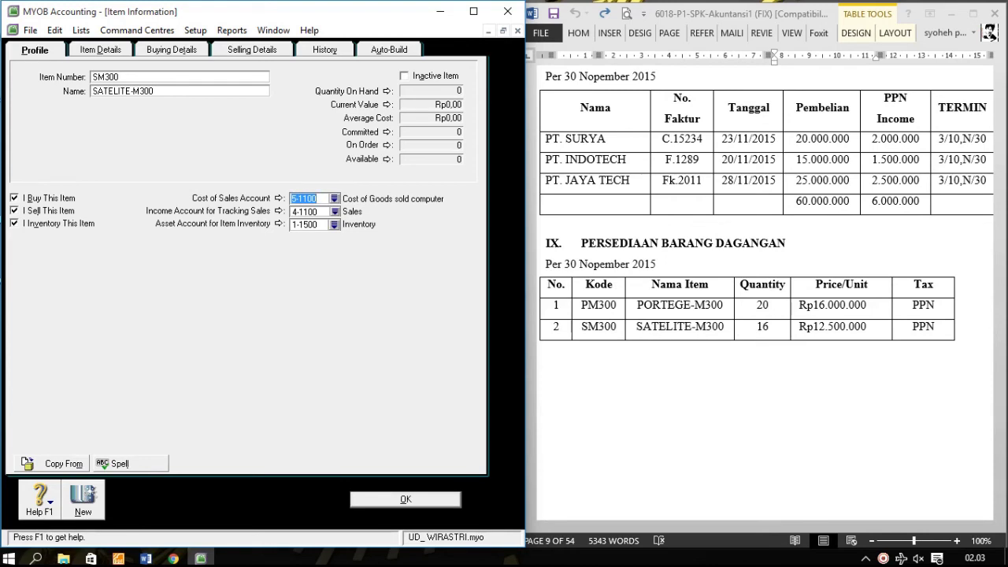
Step: Review SM300's linked accounts and its buying and selling tax codes, then save the item and leave the items list
click(172, 50)
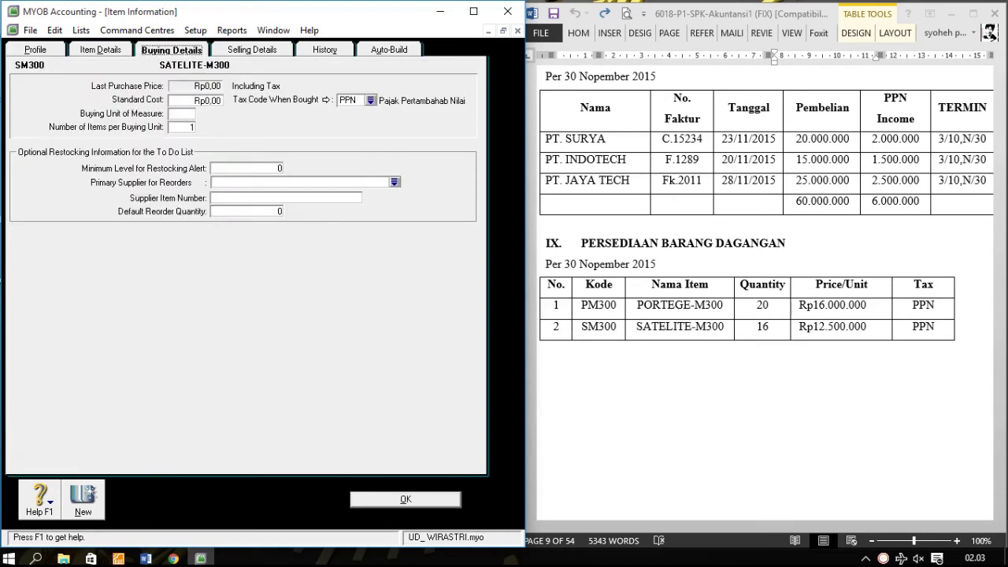
click(252, 50)
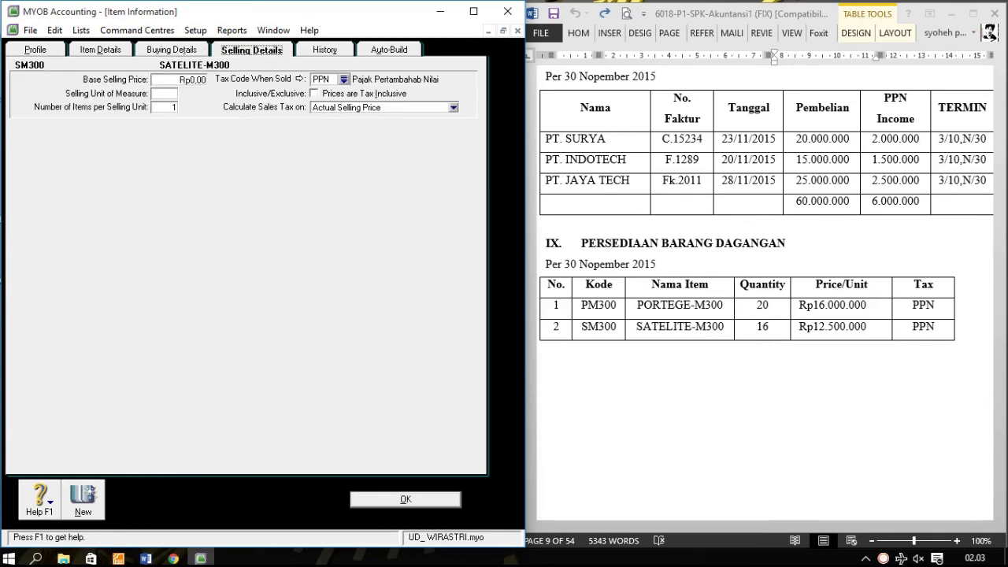
click(34, 49)
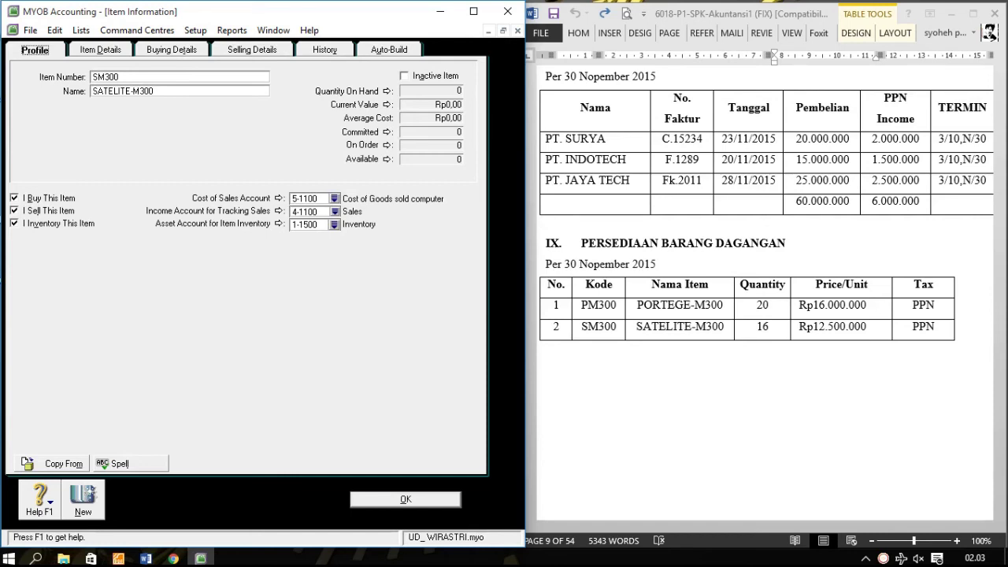
click(170, 49)
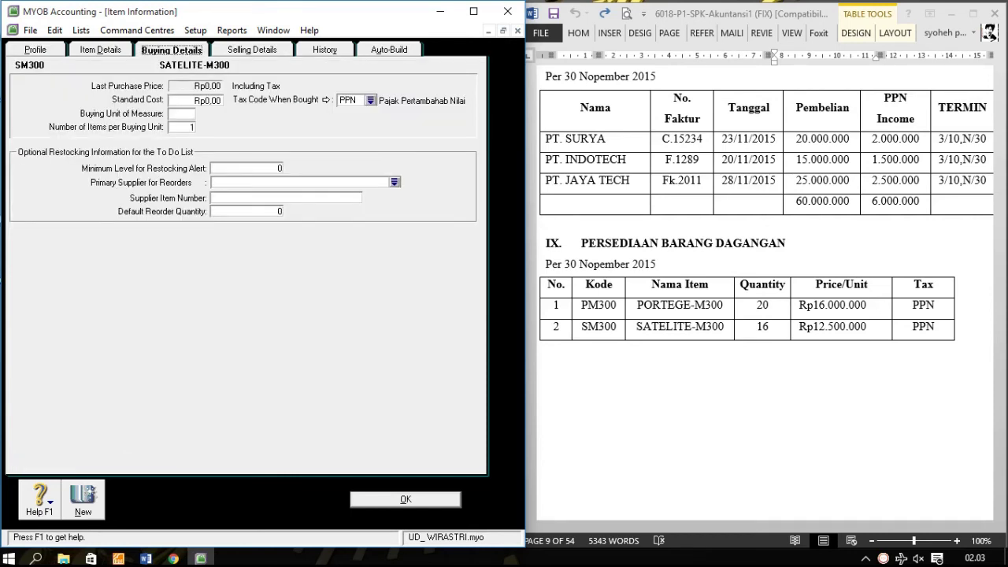
click(251, 50)
click(324, 50)
click(251, 50)
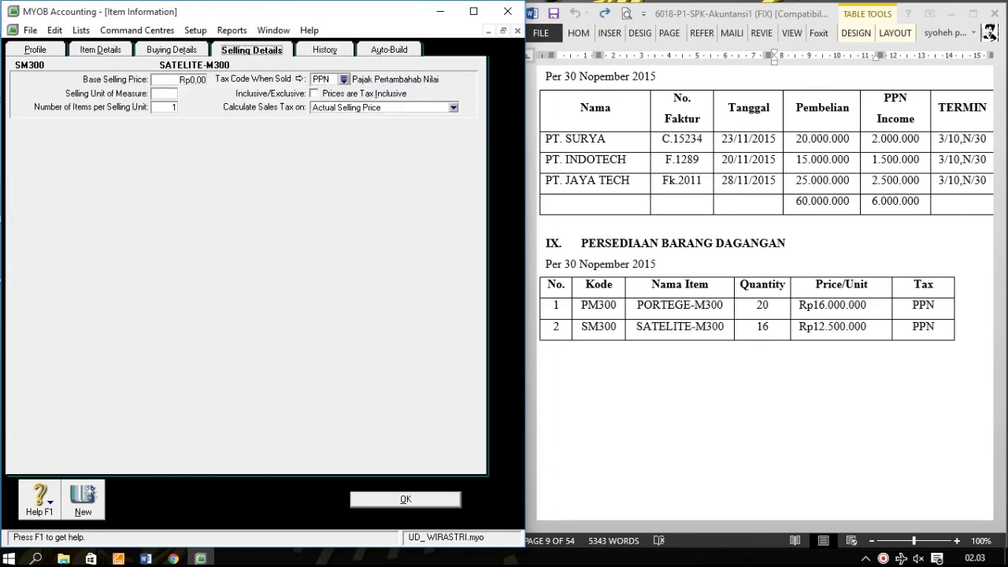
click(36, 49)
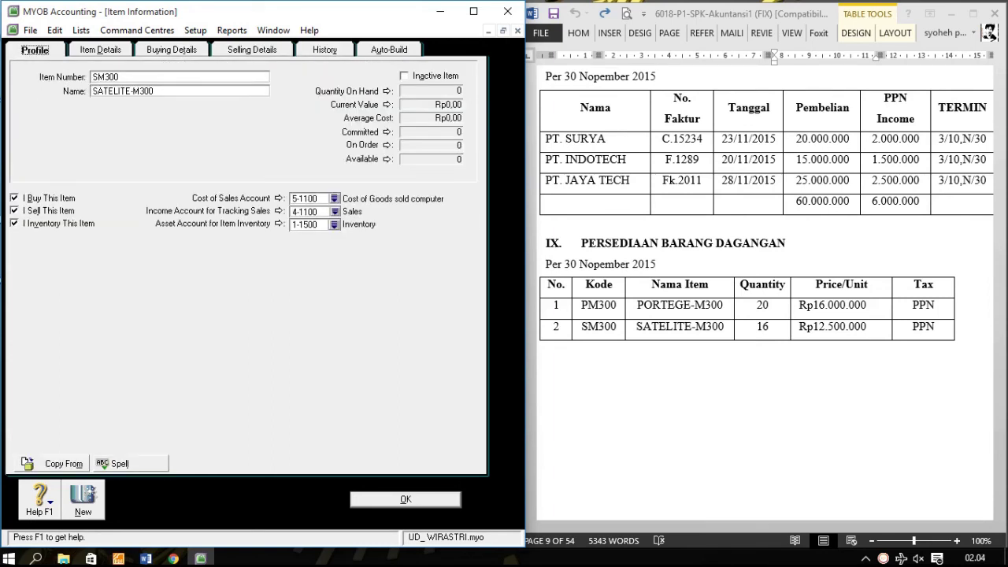
key(Return)
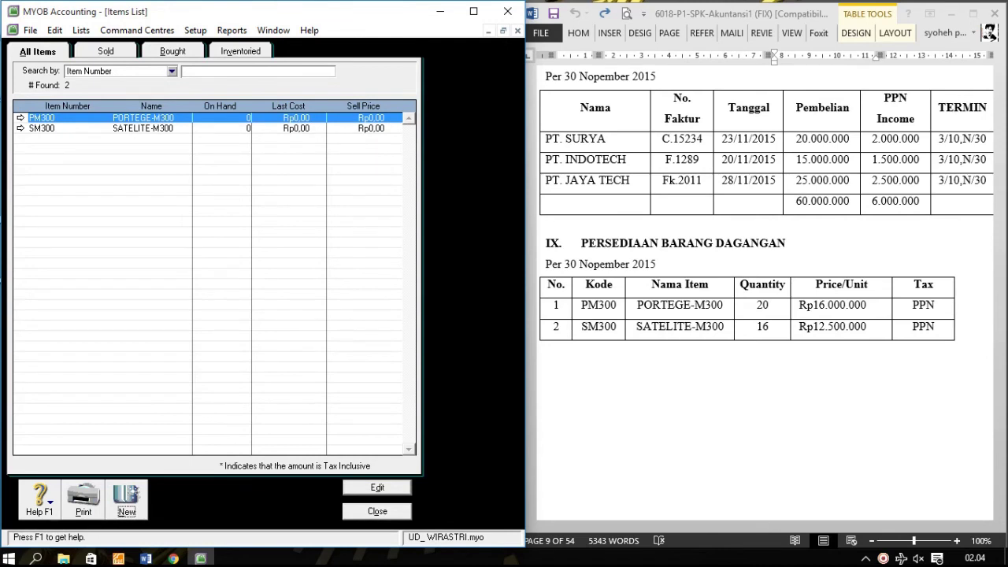
click(377, 511)
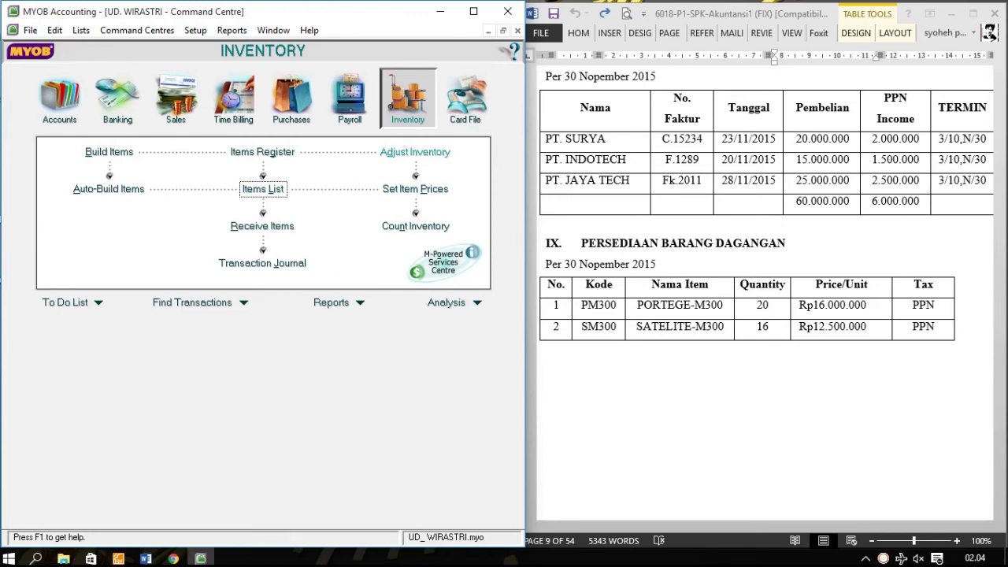
Step: Start an inventory adjustment dated 01/12/2015 with the memo SALDO AWAL PERSEDIAAN BARANG DAGANG
click(416, 152)
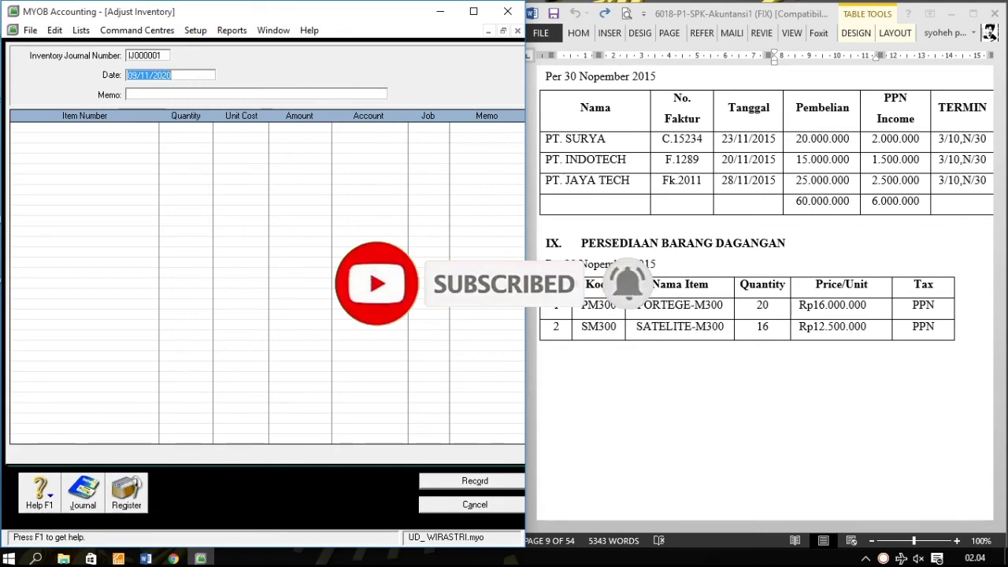
text(1/12/)
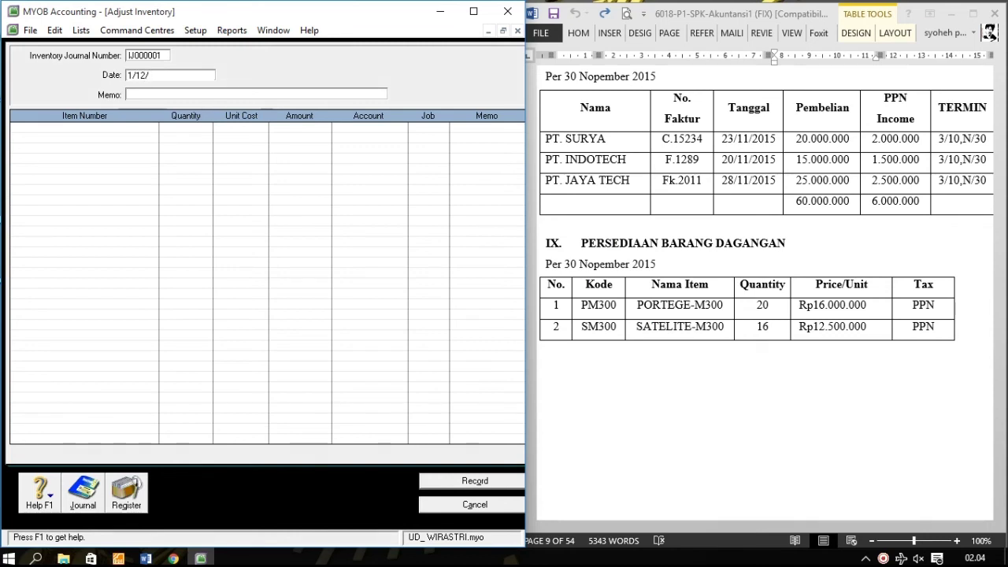
text(2015)
key(Tab)
text(SAL)
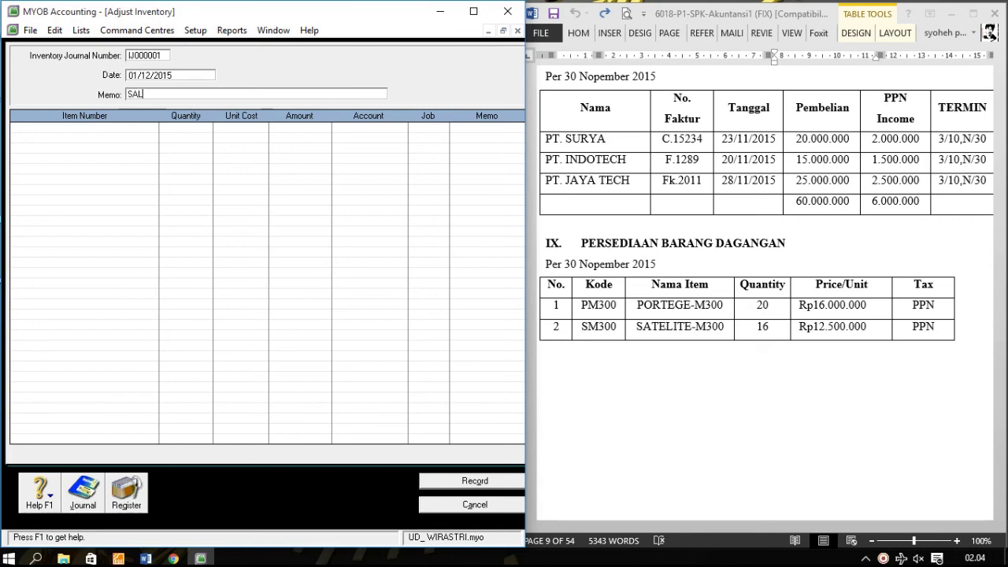
text(DO AWAL PERSEDIAAN BAR)
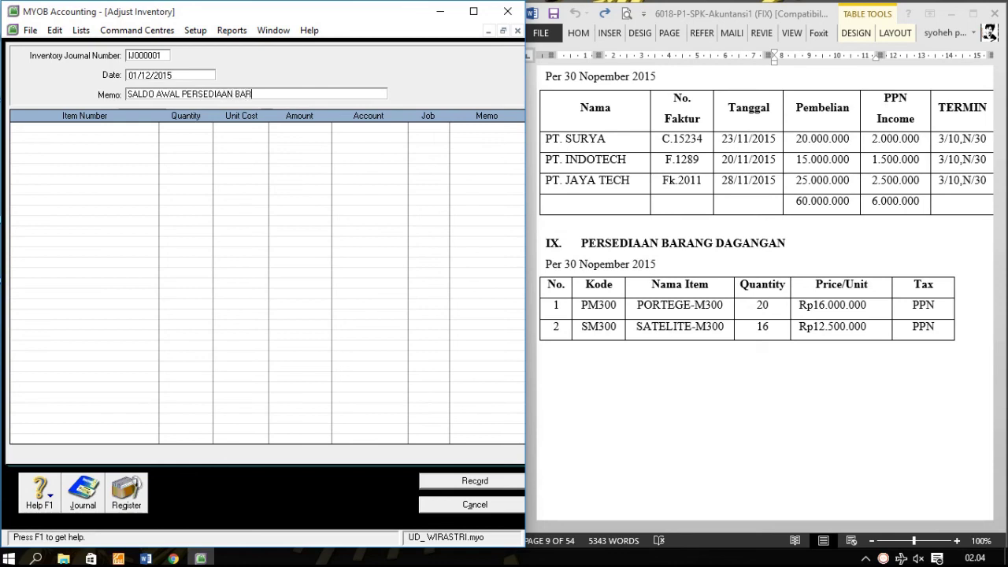
text(ANG DAGANG)
key(Tab)
Step: Add item PM300 to the adjustment with quantity 20 and unit cost Rp16.000.000
key(Tab)
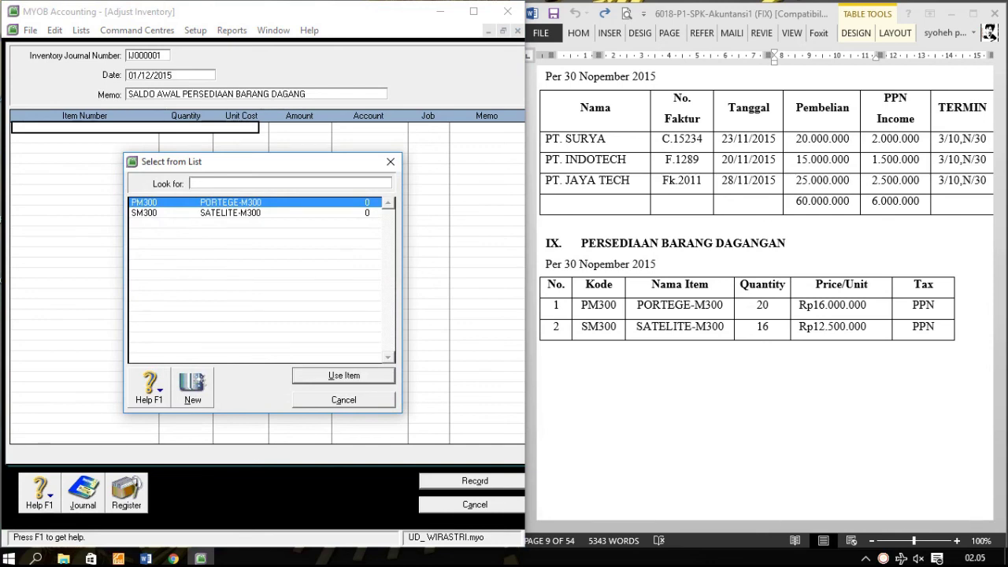
key(Return)
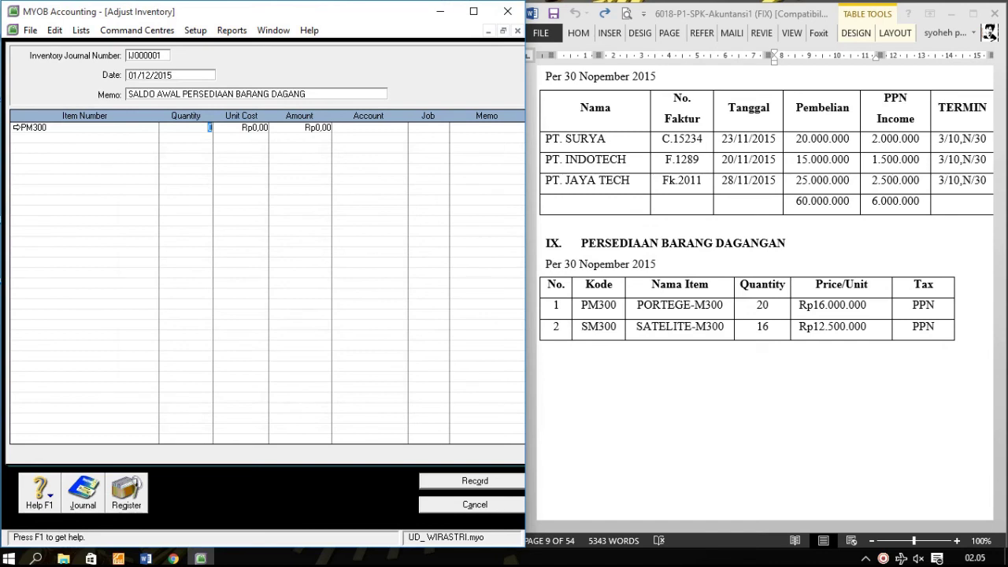
text(20)
key(Tab)
text(16000000)
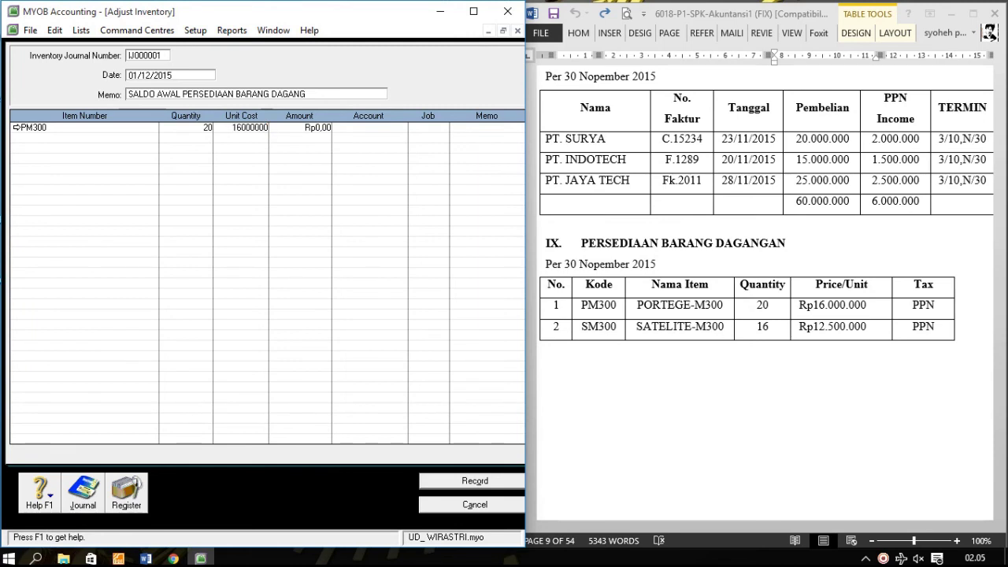
key(Tab)
key(Tab)
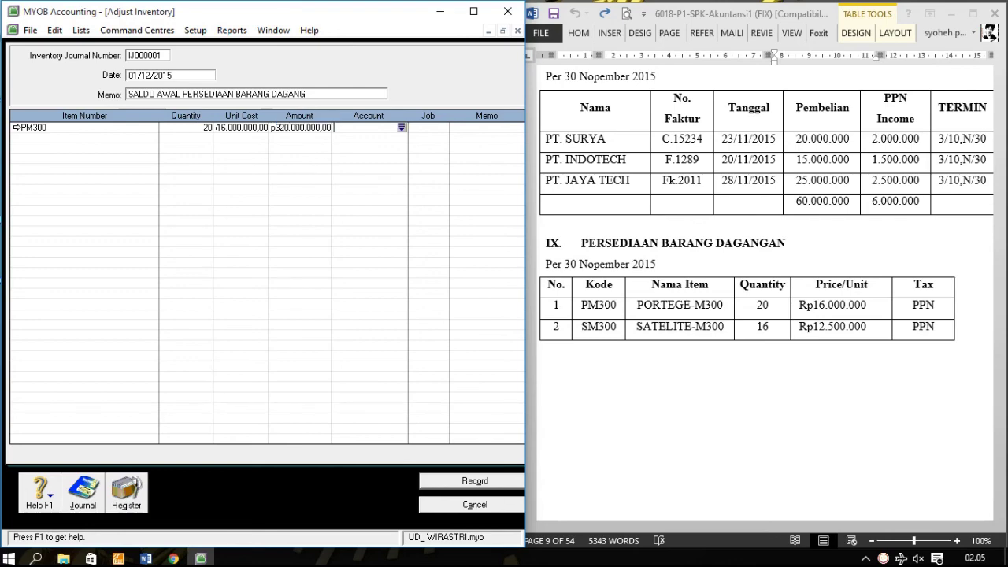
Step: Assign account 1-1500 Inventory to the PM300 adjustment line
text(6-)
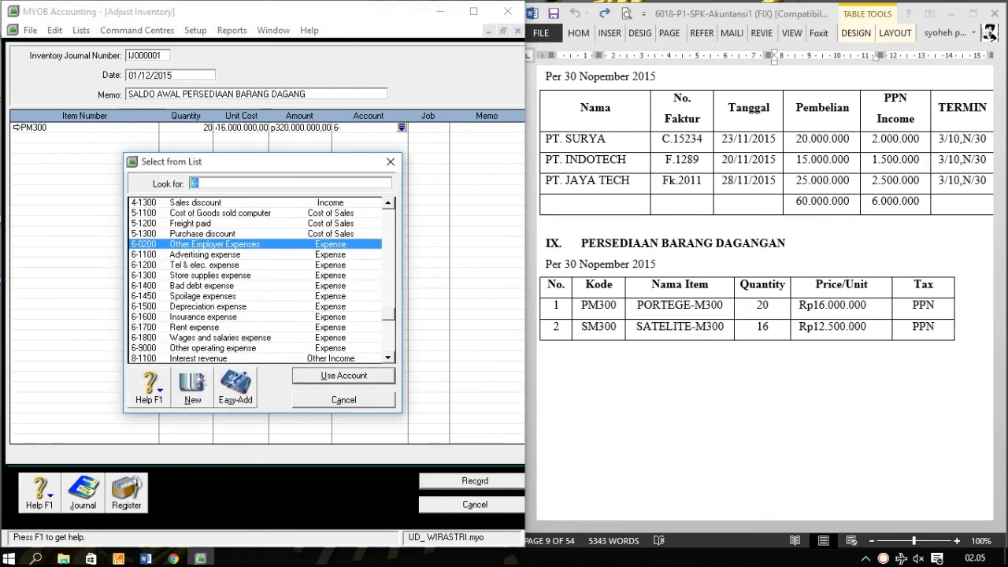
text(1500)
key(Return)
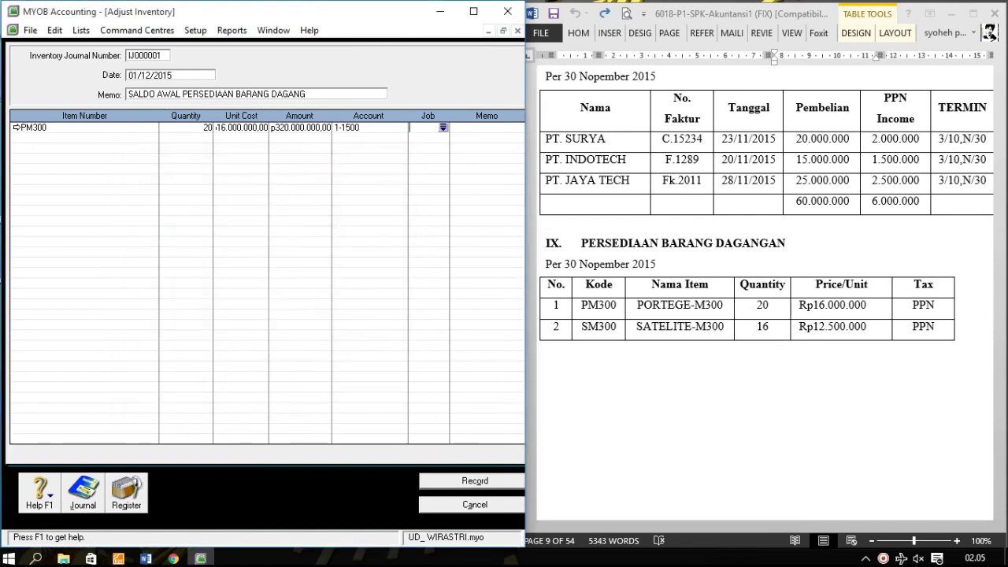
key(Tab)
key(Tab)
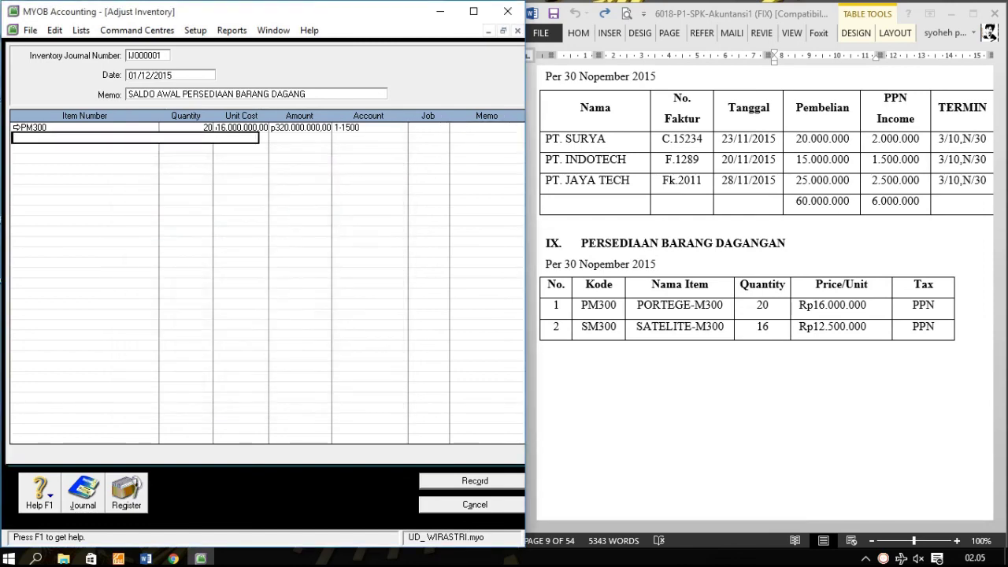
Step: Add item SM300 to the adjustment with quantity 16 and unit cost Rp12.500.000
key(Tab)
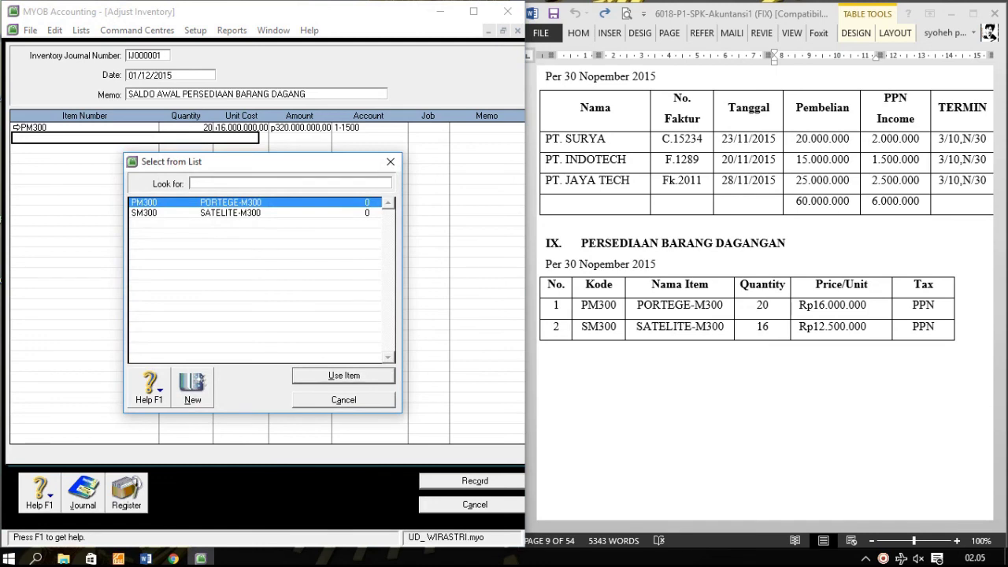
text(SM300)
key(Return)
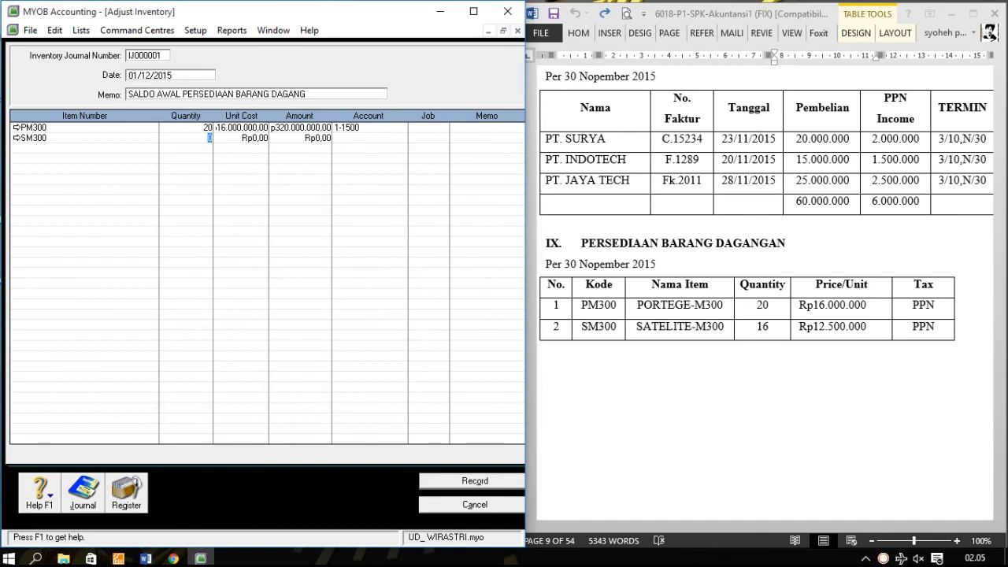
text(16)
key(Tab)
text(12.500.000)
key(Tab)
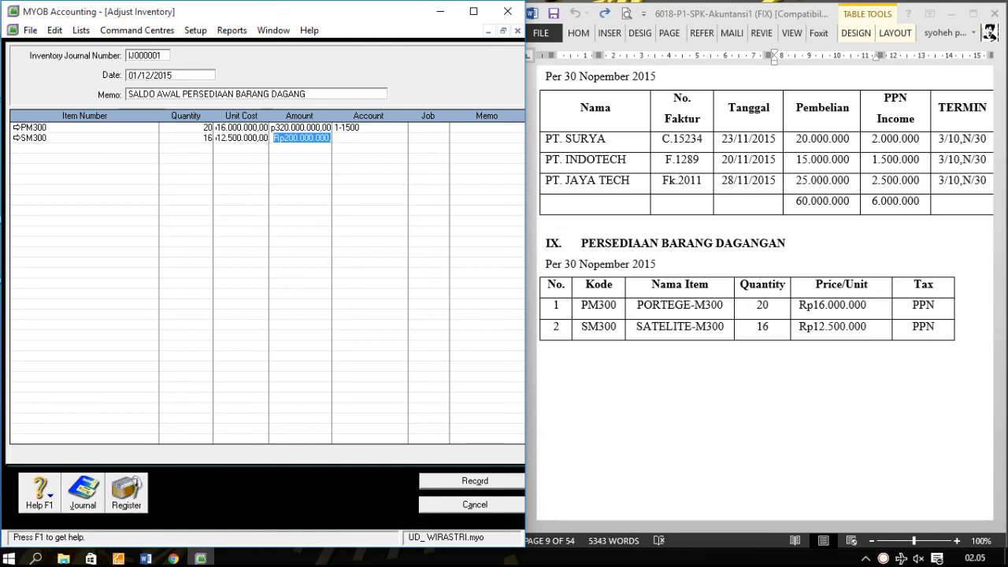
key(Tab)
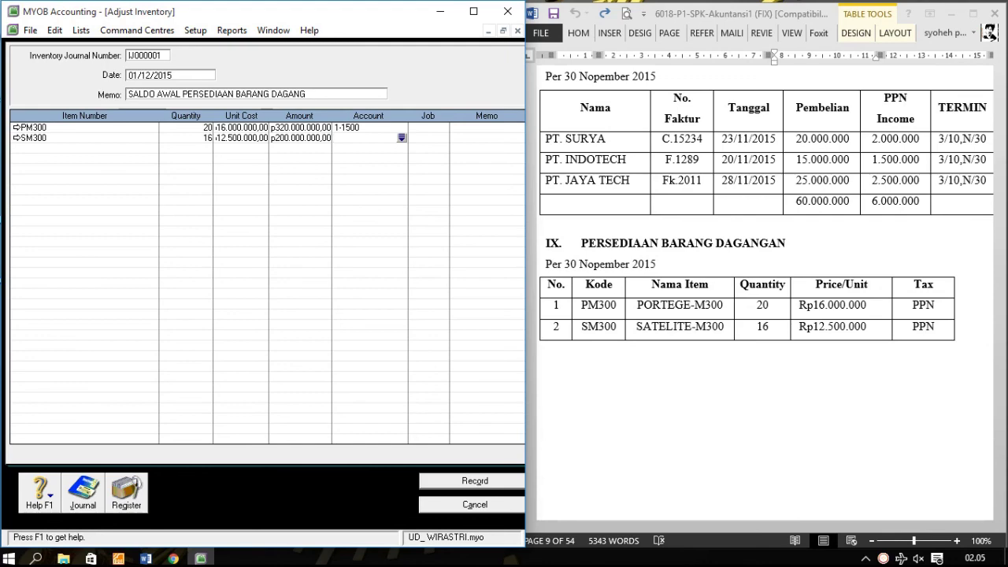
Step: Assign account 1-1500 Inventory to the SM300 adjustment line
text(6-)
key(Tab)
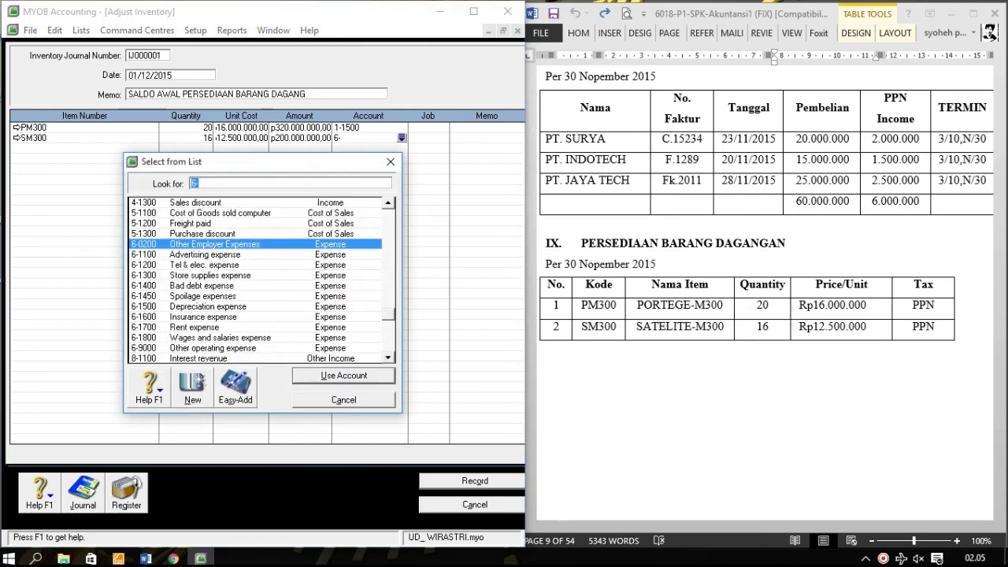
text(1)
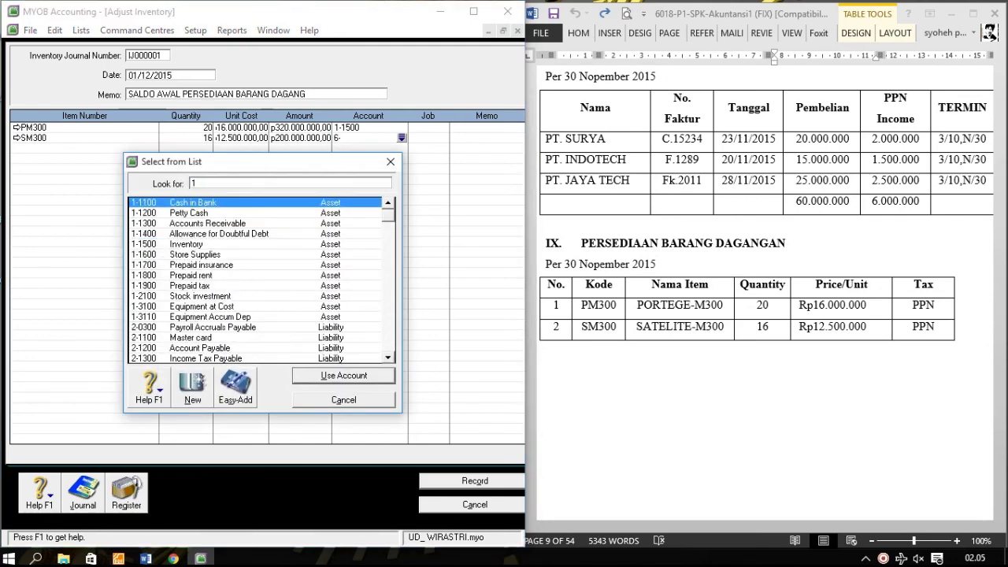
text(-1500)
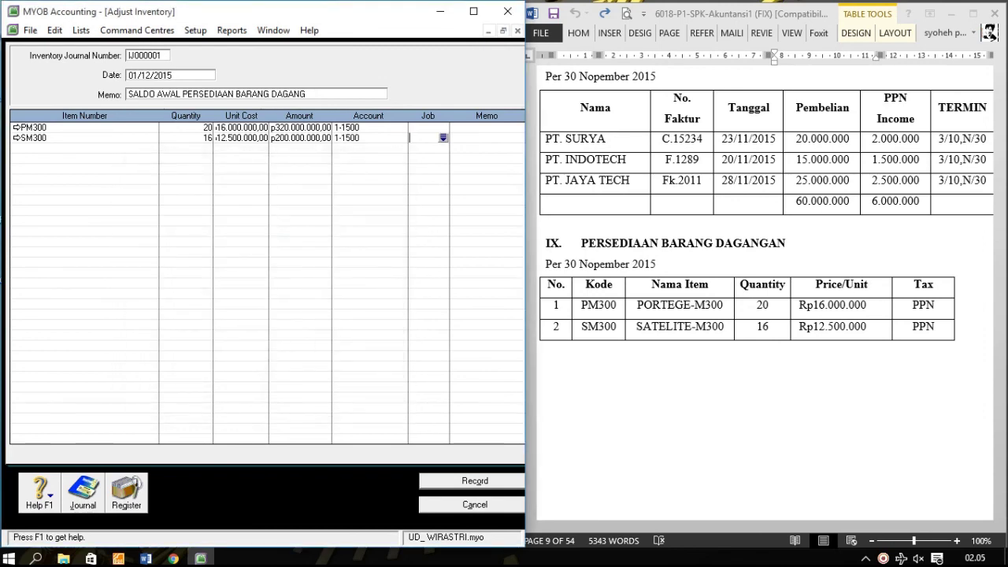
Step: Review the transaction recap of the inventory adjustment's debit and credit entries
key(ctrl+r)
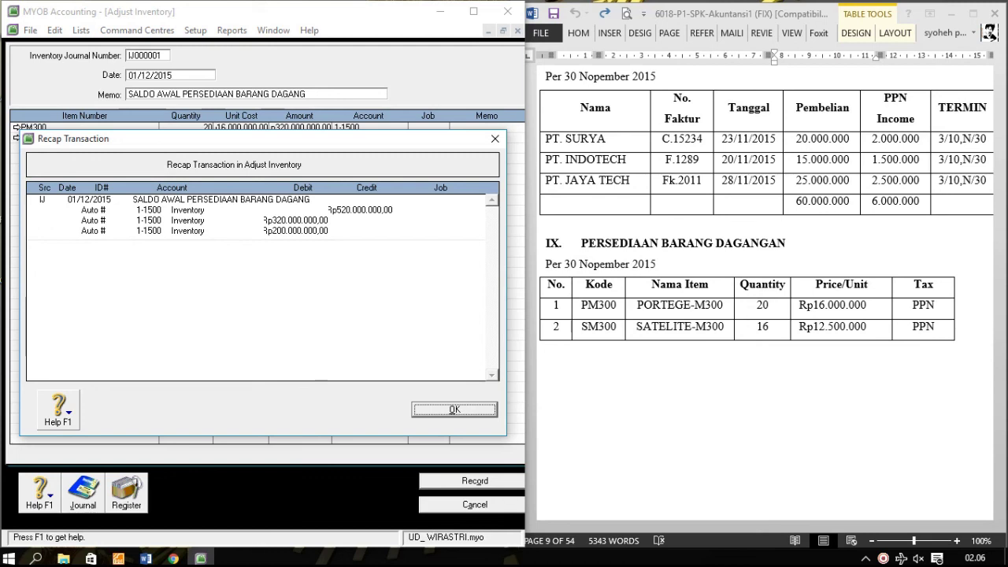
key(Return)
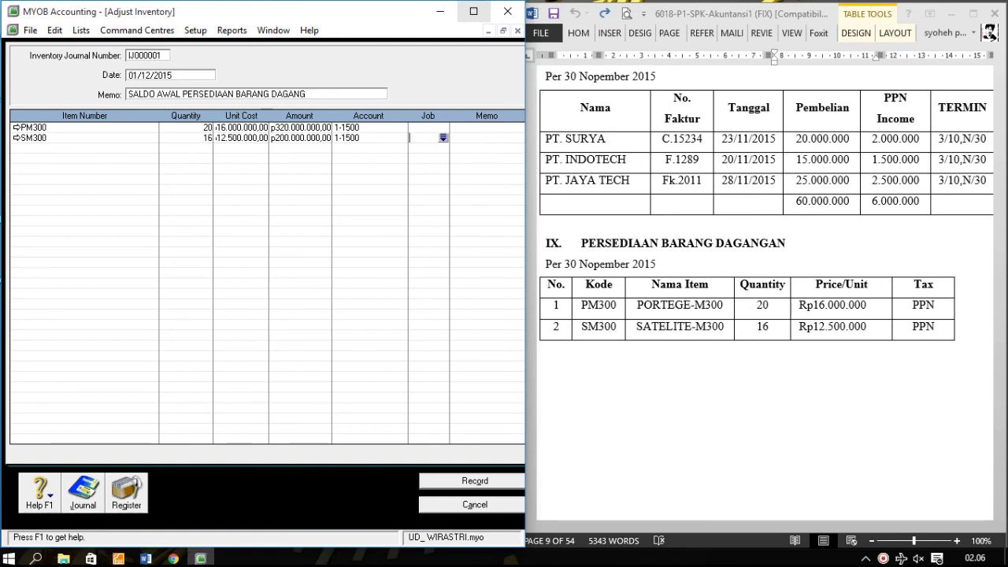
key(alt+Tab)
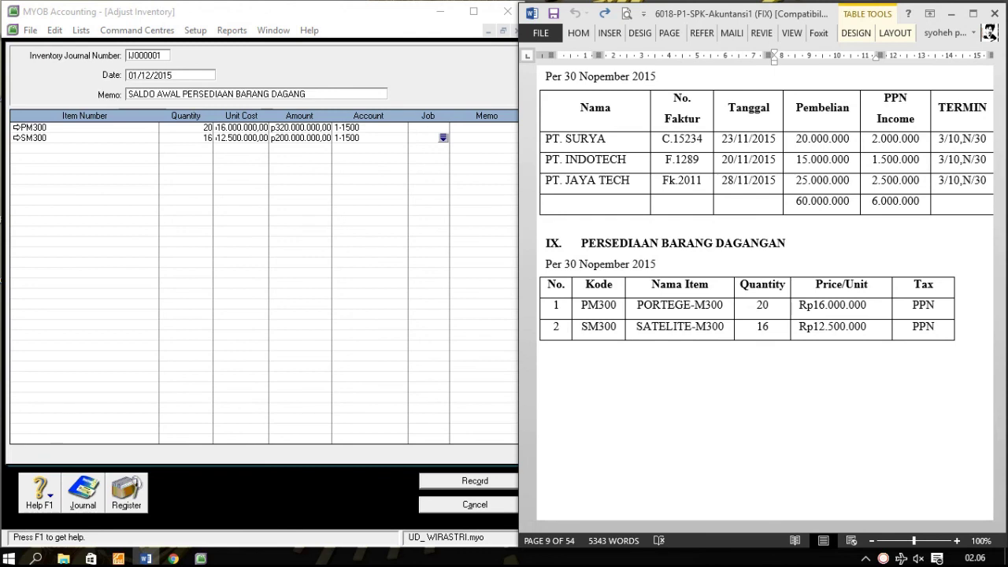
Step: Record the opening stock adjustment, leave the adjustment form and maximize the MYOB window
click(475, 482)
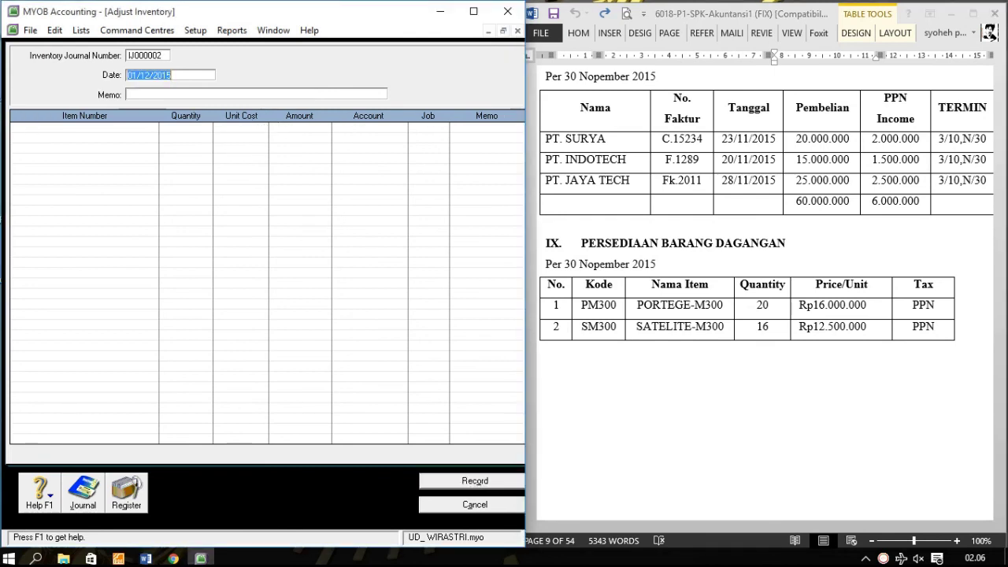
click(475, 505)
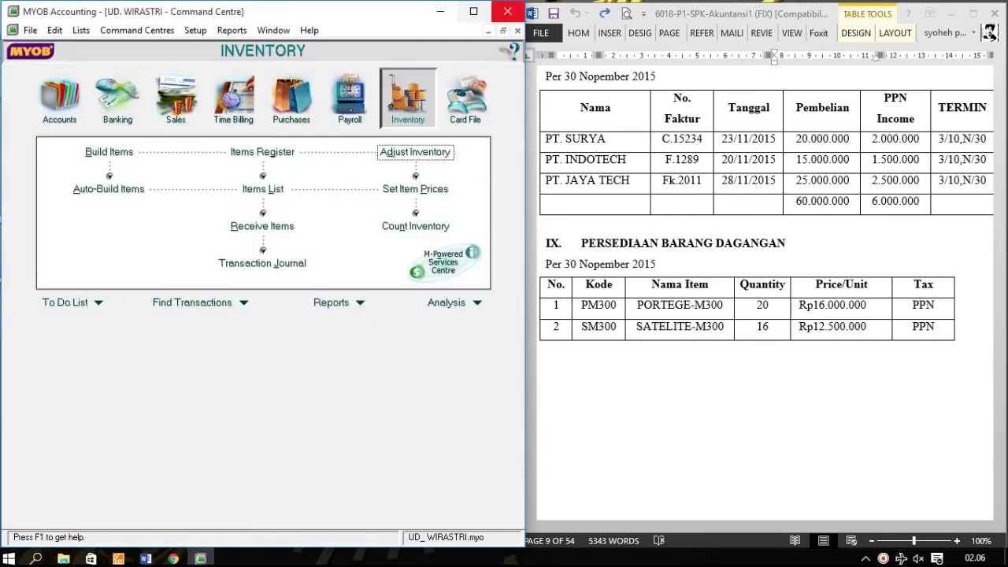
click(473, 11)
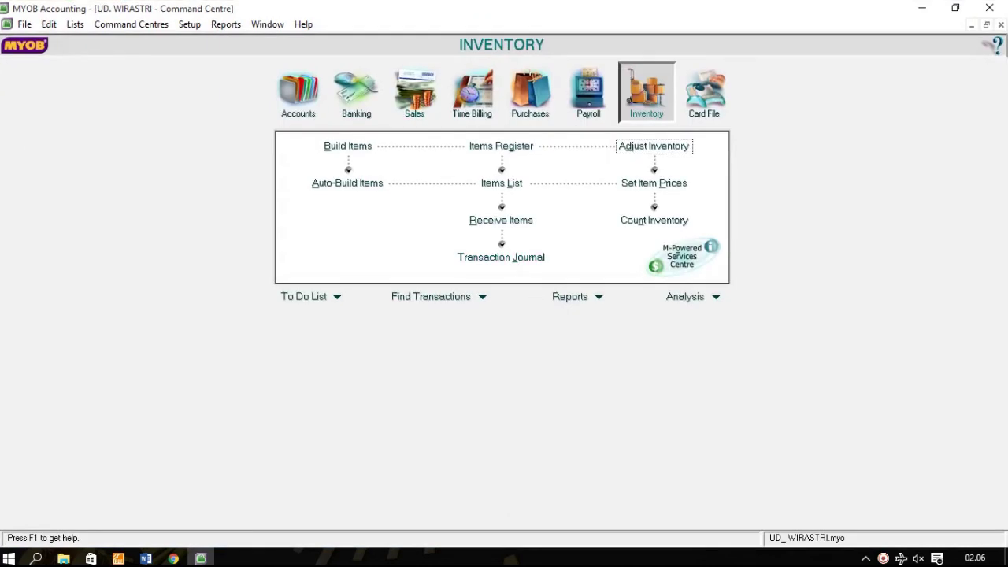